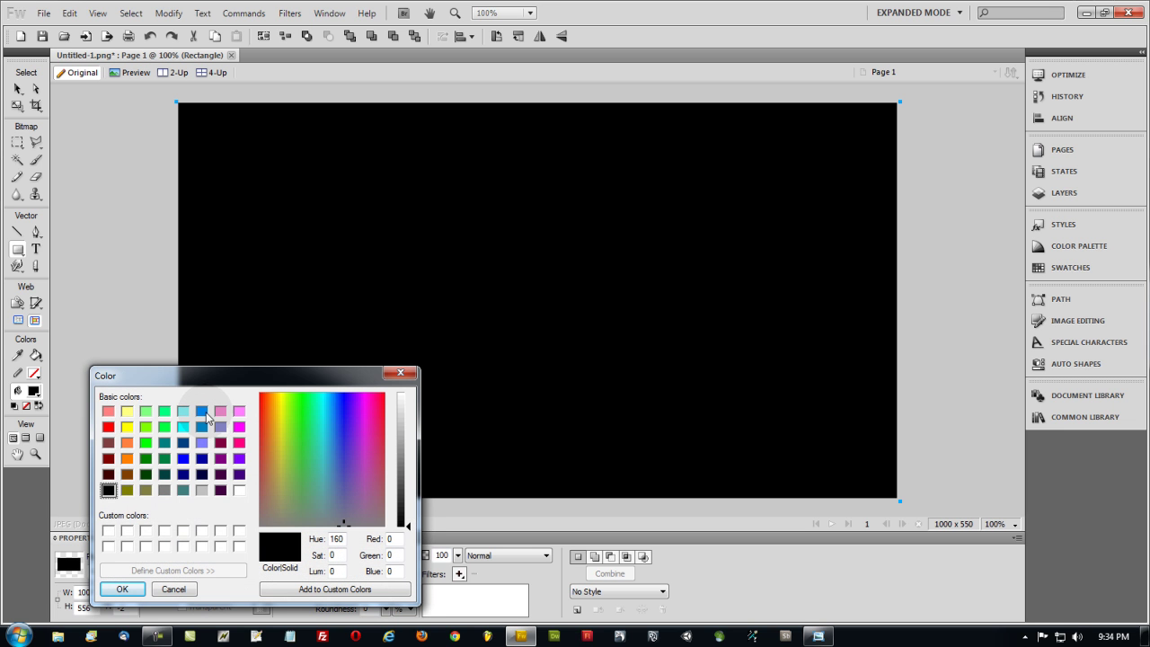
Change the background rectangle's solid fill to a dark navy blue, #001E3C.
{"action": "left_click", "coordinate": [203, 411]}
{"action": "left_click_drag", "start_coordinate": [408, 459], "coordinate": [412, 509]}
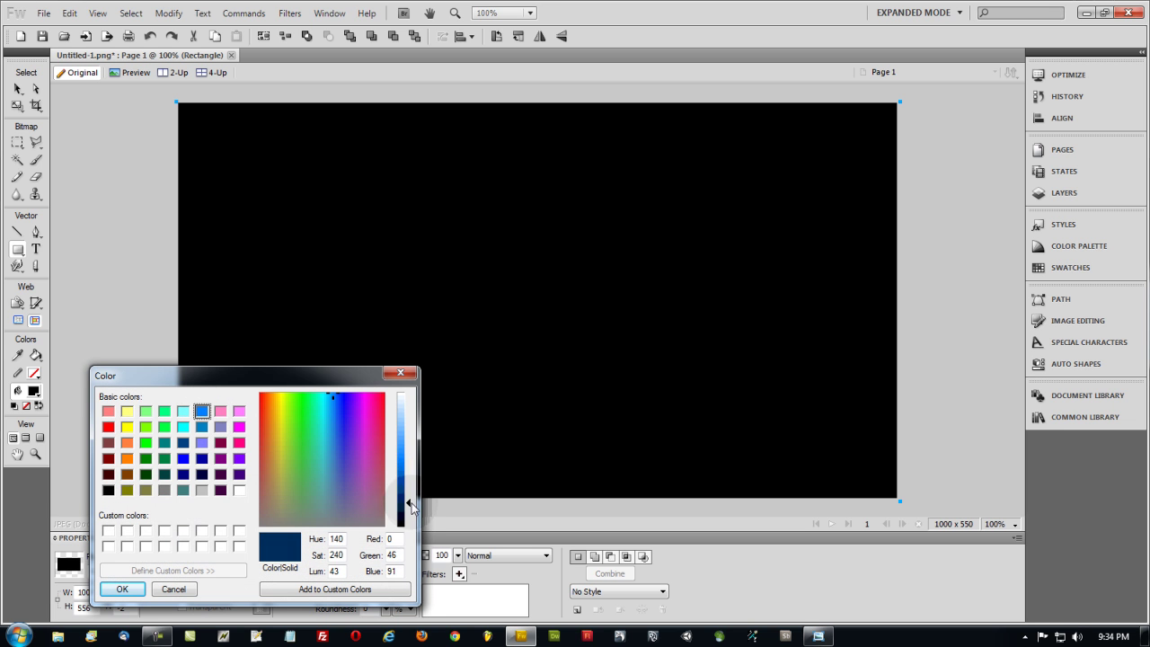
{"action": "left_click", "coordinate": [122, 588]}
Draw a circle about 199 by 199 px in the right half of the canvas with the Ellipse tool.
{"action": "left_click", "coordinate": [17, 249]}
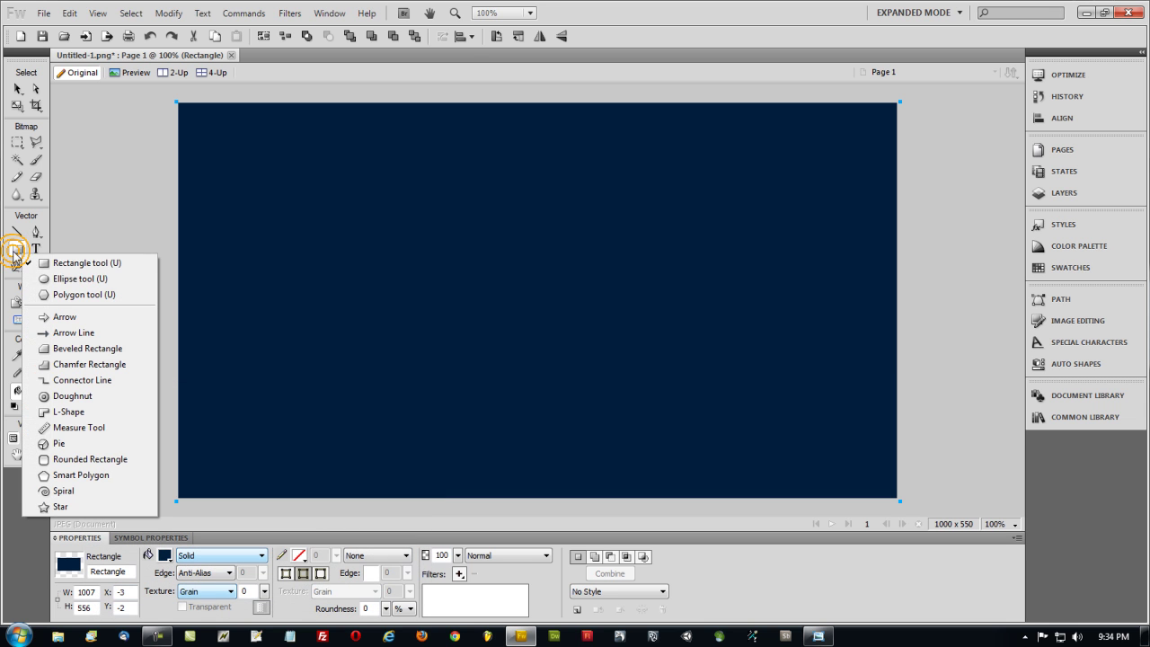
{"action": "left_click", "coordinate": [79, 280]}
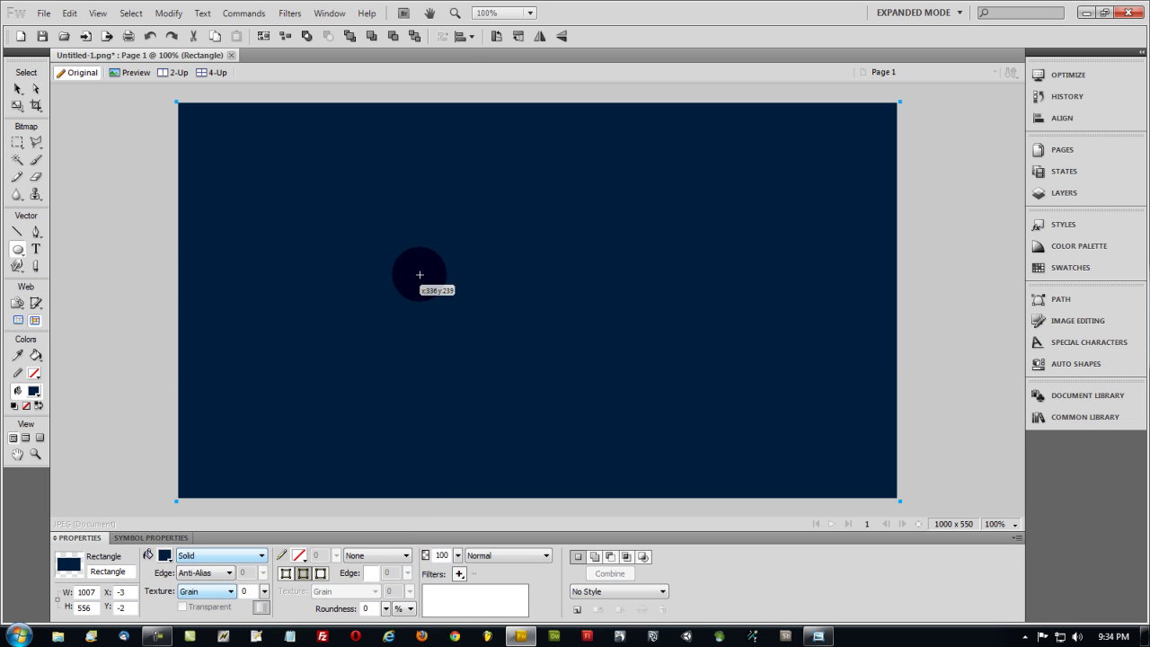
{"action": "left_click_drag", "start_coordinate": [586, 209], "coordinate": [729, 316]}
Fill the circle with a radial gradient from a white centre to a light beige edge, RGB 231, 220, 199.
{"action": "left_click", "coordinate": [193, 555]}
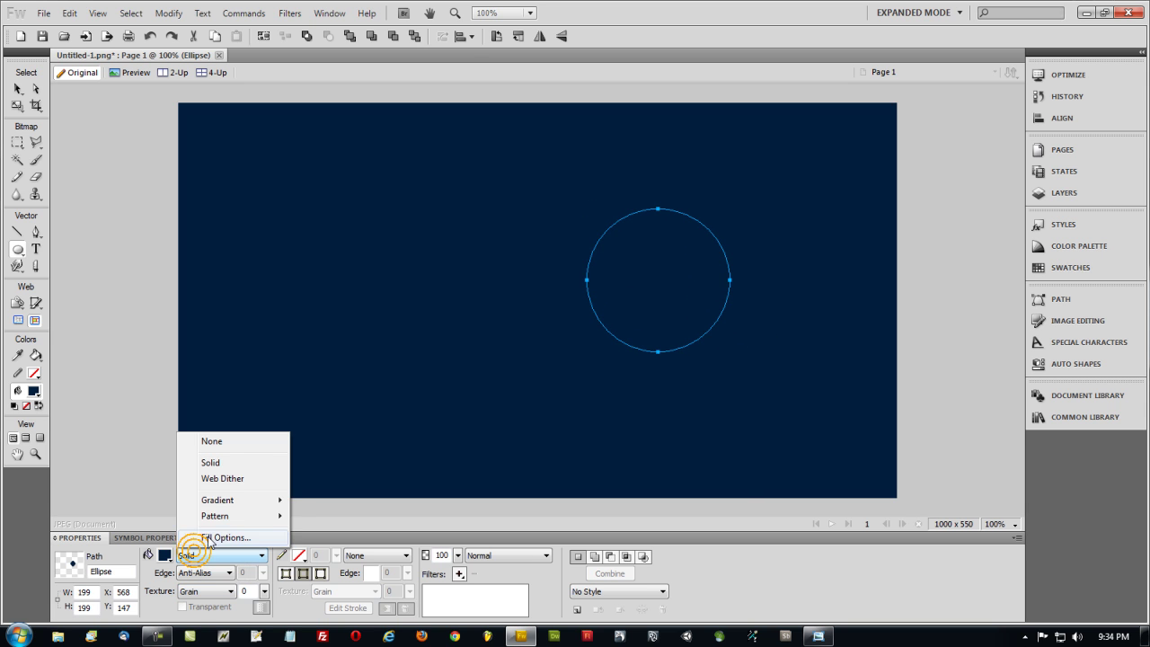
{"action": "mouse_move", "coordinate": [225, 499]}
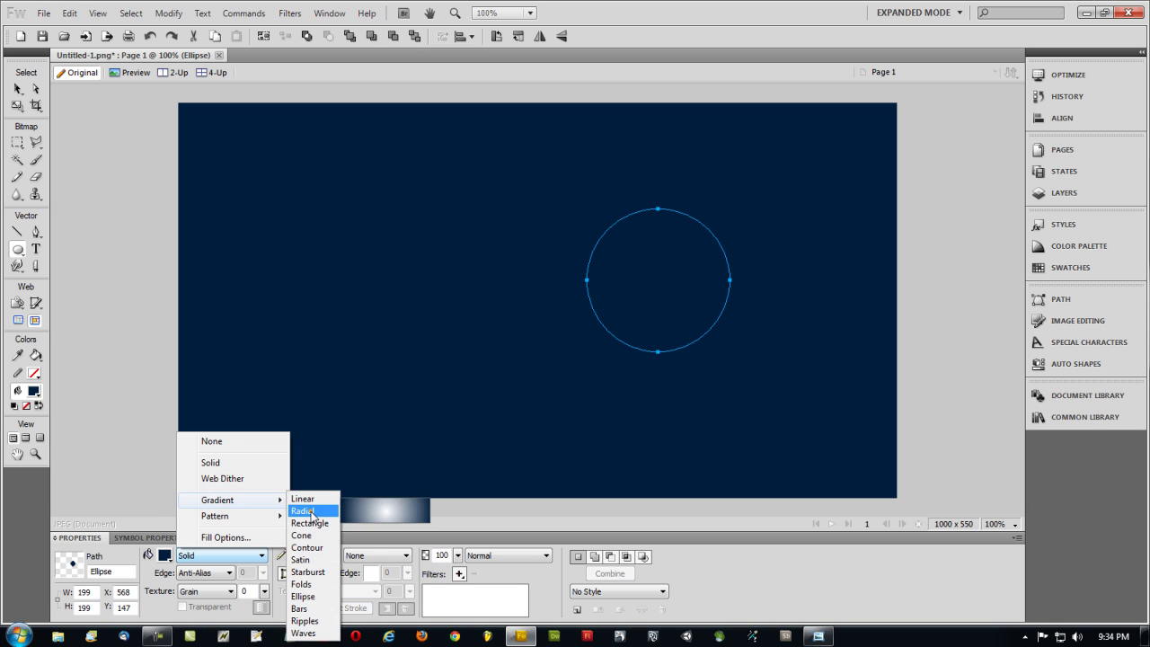
{"action": "left_click", "coordinate": [310, 512]}
{"action": "left_click", "coordinate": [164, 555]}
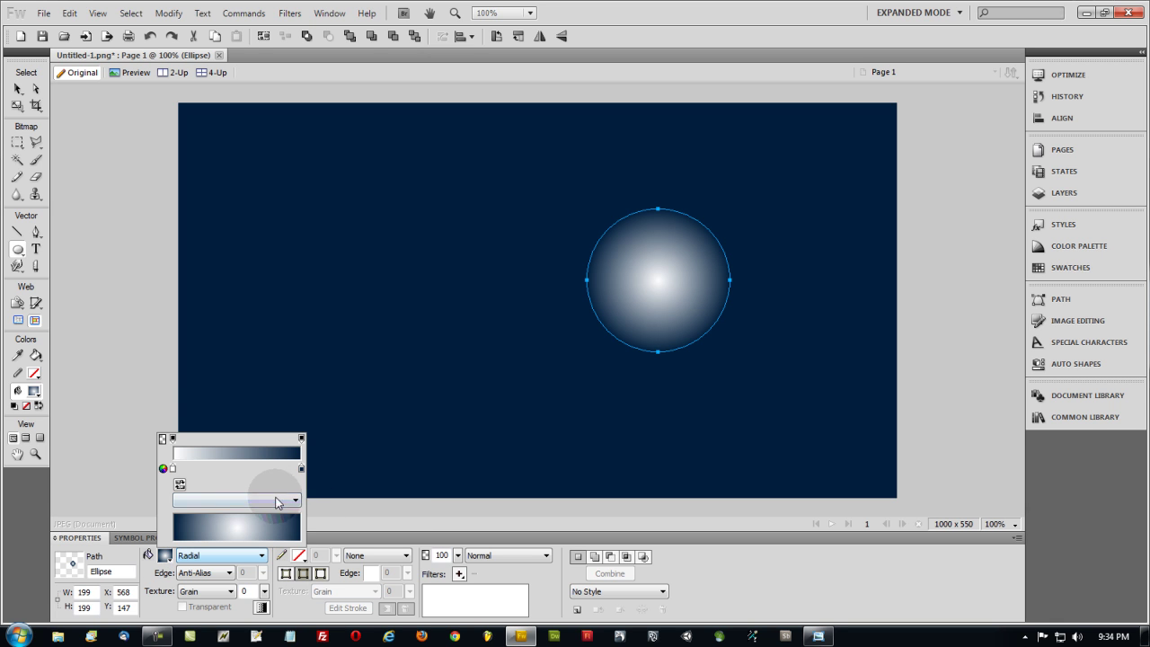
{"action": "left_click", "coordinate": [303, 470]}
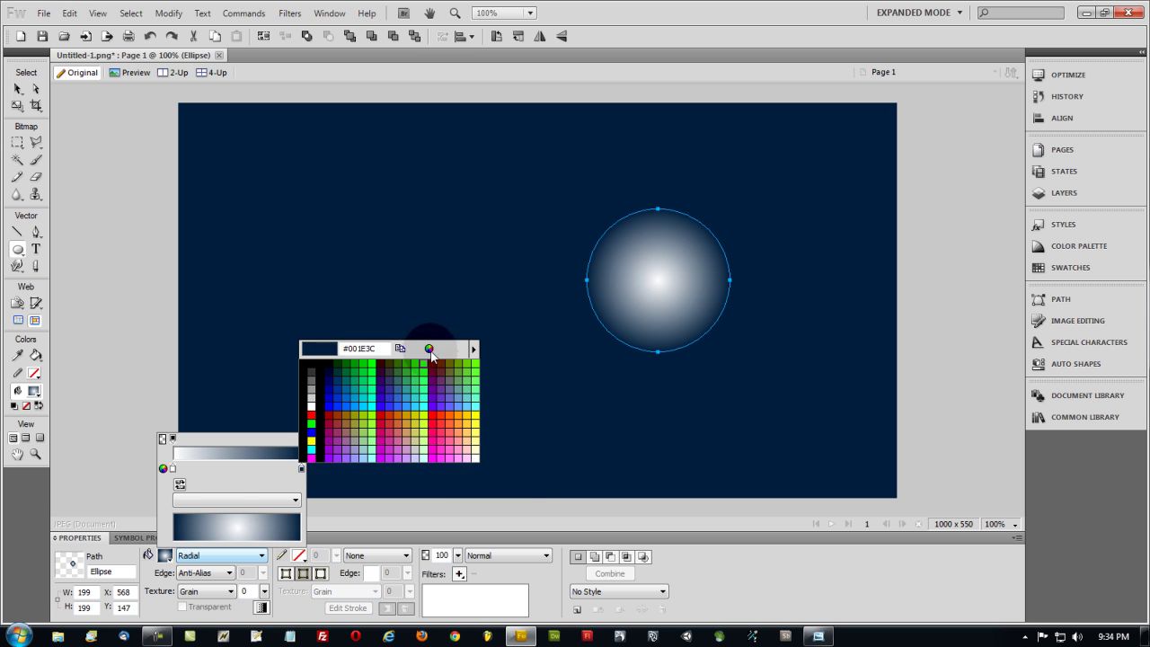
{"action": "left_click", "coordinate": [418, 271]}
{"action": "left_click", "coordinate": [412, 331]}
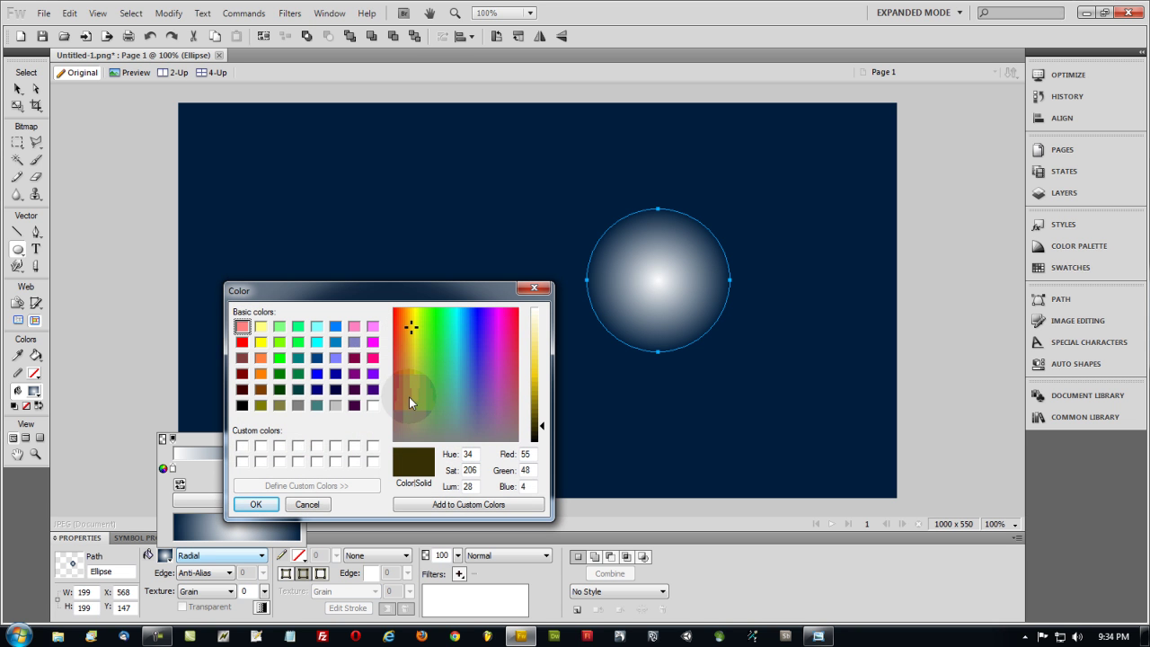
{"action": "left_click", "coordinate": [407, 390]}
{"action": "left_click_drag", "start_coordinate": [542, 424], "coordinate": [545, 325]}
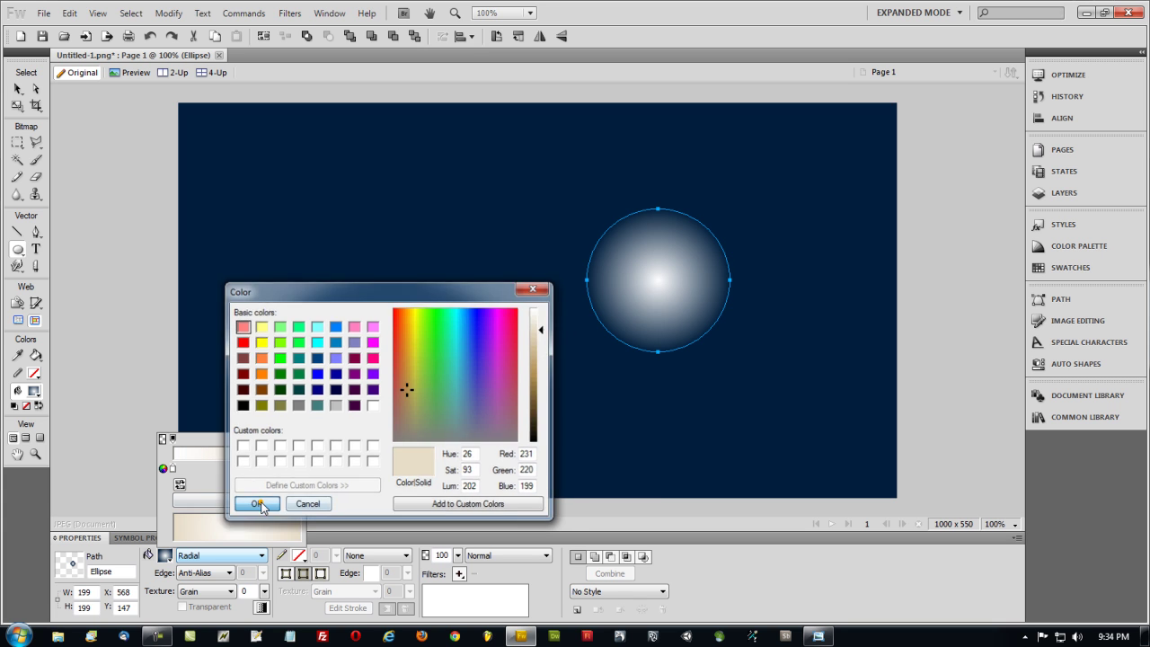
{"action": "left_click", "coordinate": [255, 504]}
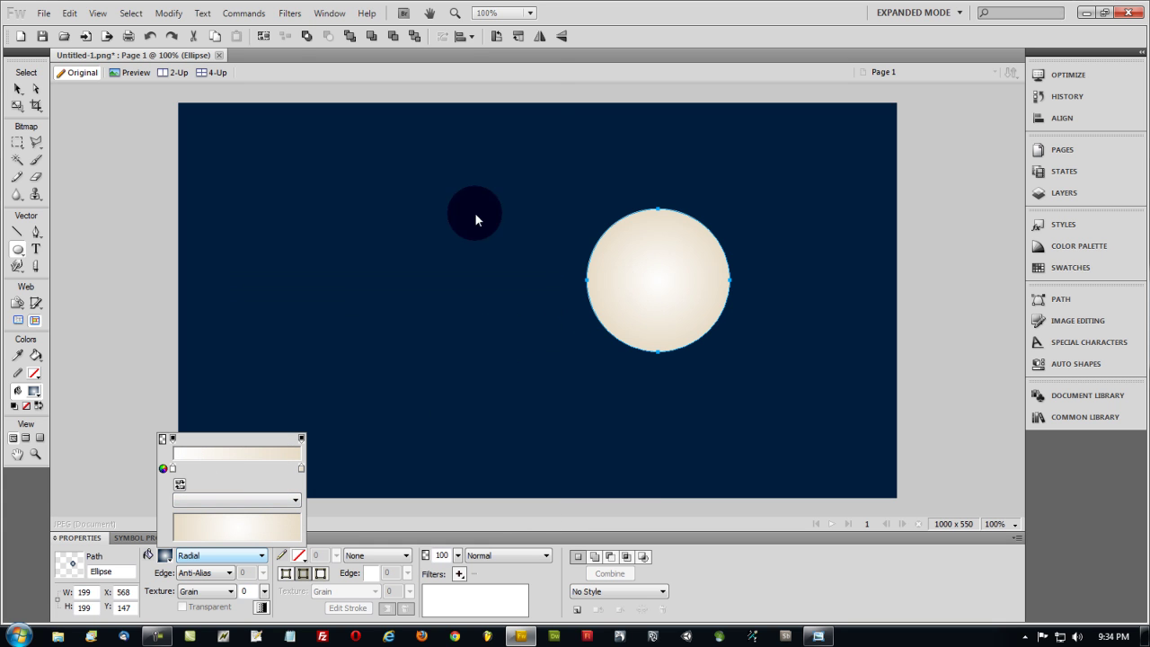
Apply the Plaster texture to the circle's fill at 100%.
{"action": "left_click", "coordinate": [231, 592]}
{"action": "left_click", "coordinate": [231, 591]}
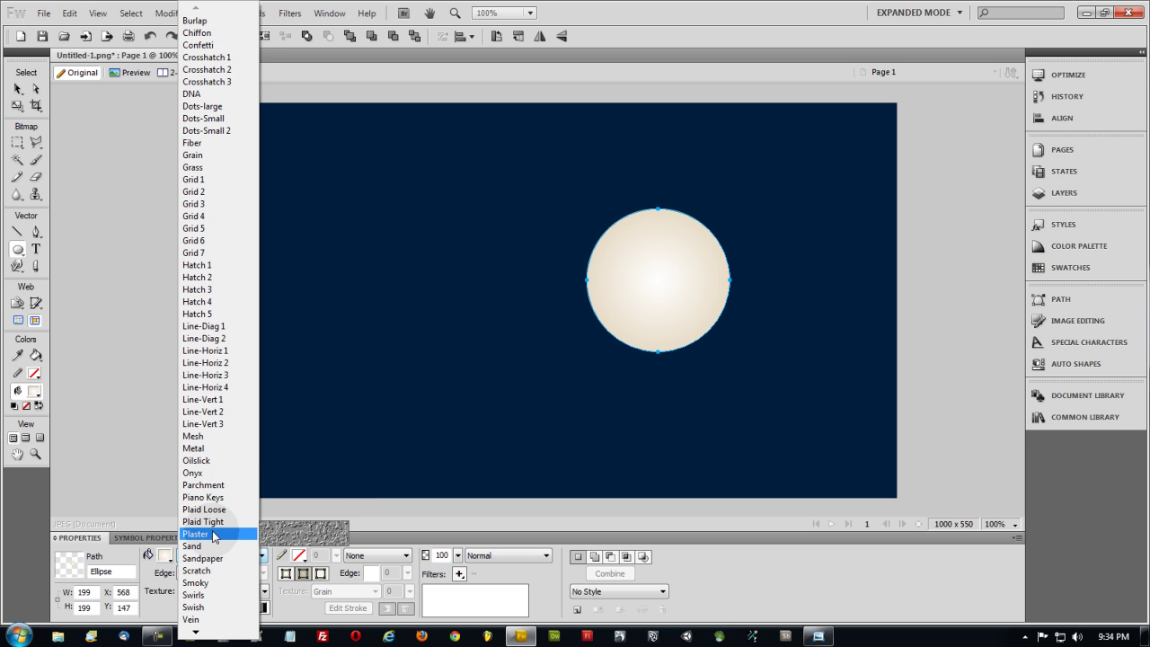
{"action": "left_click", "coordinate": [214, 536]}
{"action": "left_click", "coordinate": [265, 591]}
{"action": "left_click", "coordinate": [275, 391]}
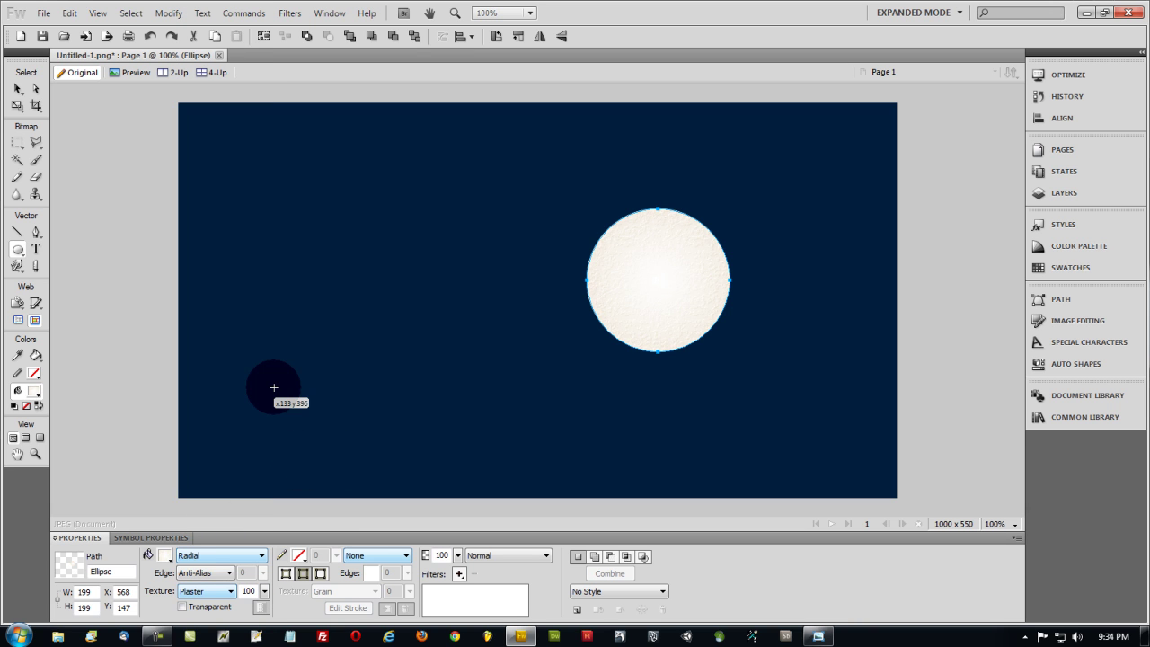
Darken the circle gradient's outer colour to a deeper tan and move the gradient centre toward the circle's upper left.
{"action": "left_click", "coordinate": [165, 554]}
{"action": "left_click", "coordinate": [301, 470]}
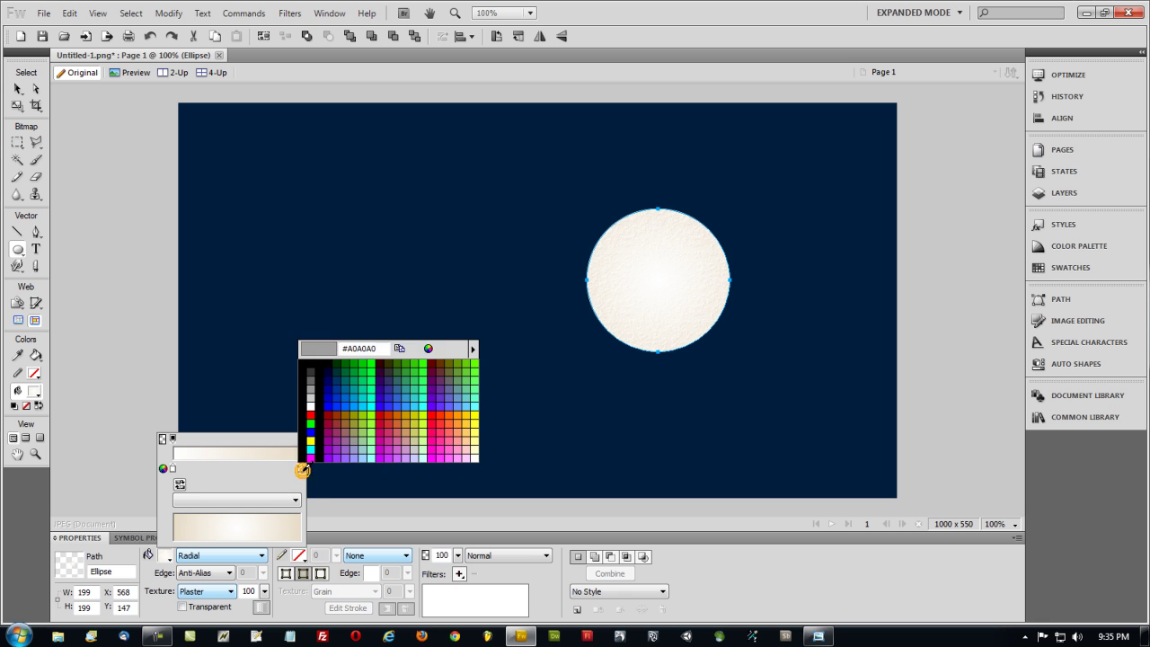
{"action": "left_click", "coordinate": [428, 349]}
{"action": "left_click", "coordinate": [254, 503]}
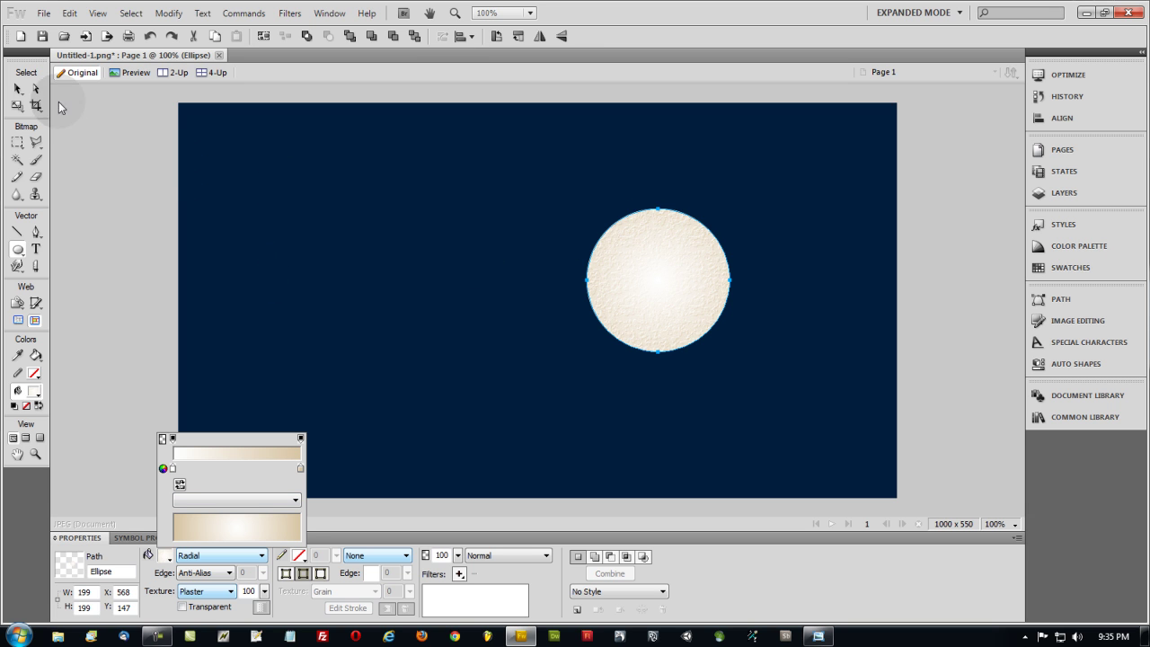
{"action": "left_click", "coordinate": [18, 89]}
{"action": "left_click_drag", "start_coordinate": [20, 93], "coordinate": [62, 102]}
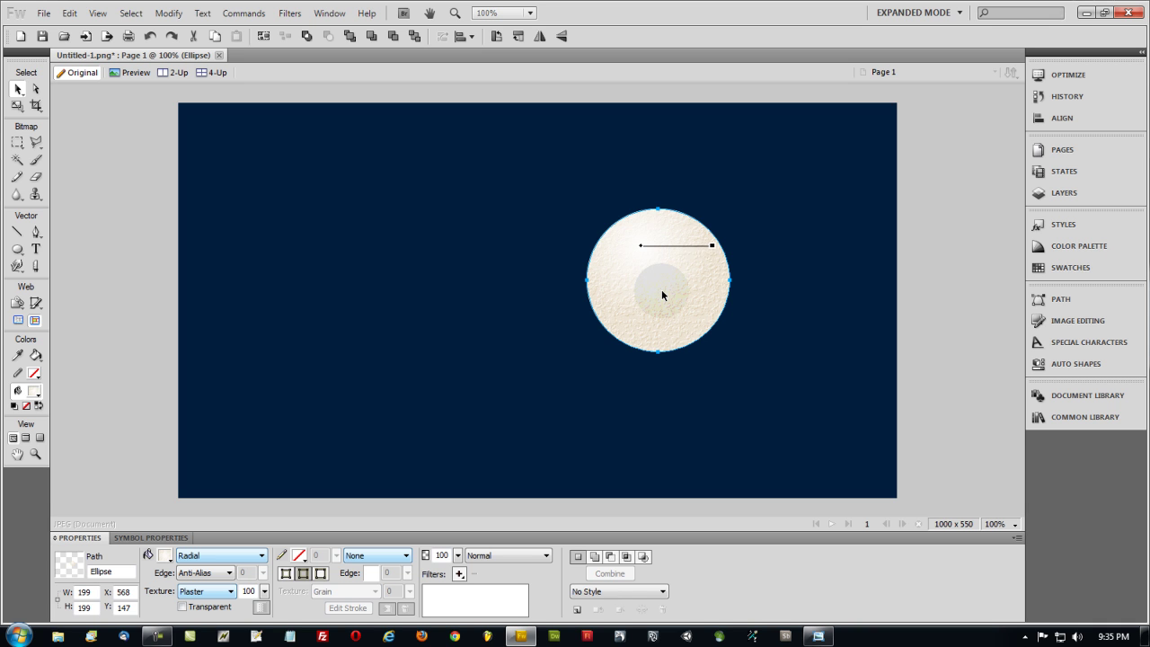
Add an Inner Shadow filter to the circle, with wide, soft shading along its lower-right side.
{"action": "left_click", "coordinate": [459, 573]}
{"action": "mouse_move", "coordinate": [526, 527]}
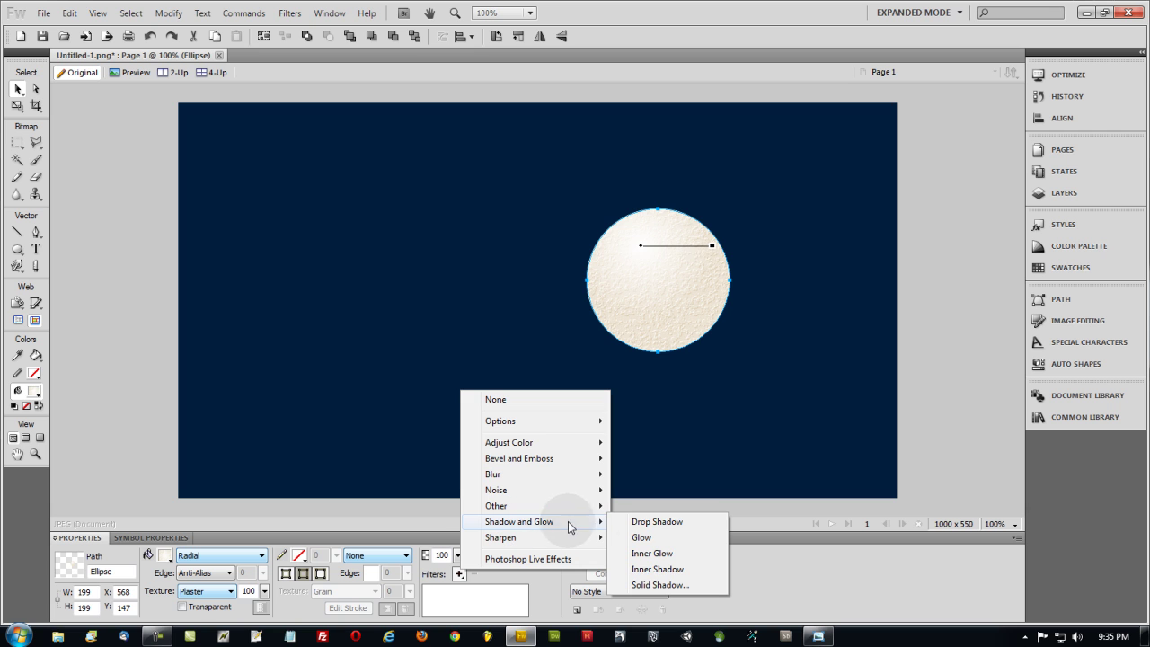
{"action": "left_click", "coordinate": [660, 569]}
{"action": "left_click_drag", "start_coordinate": [576, 596], "coordinate": [577, 567]}
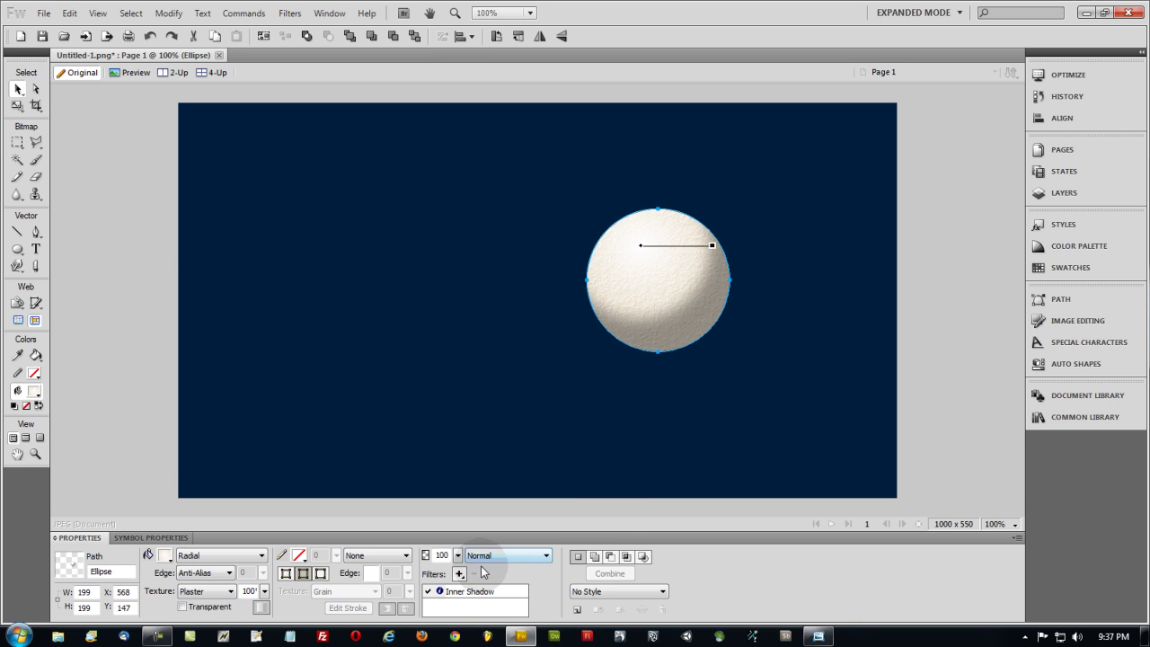
Add a white Glow filter around the circle with width 12, opacity 65% and softness 30.
{"action": "left_click", "coordinate": [459, 574]}
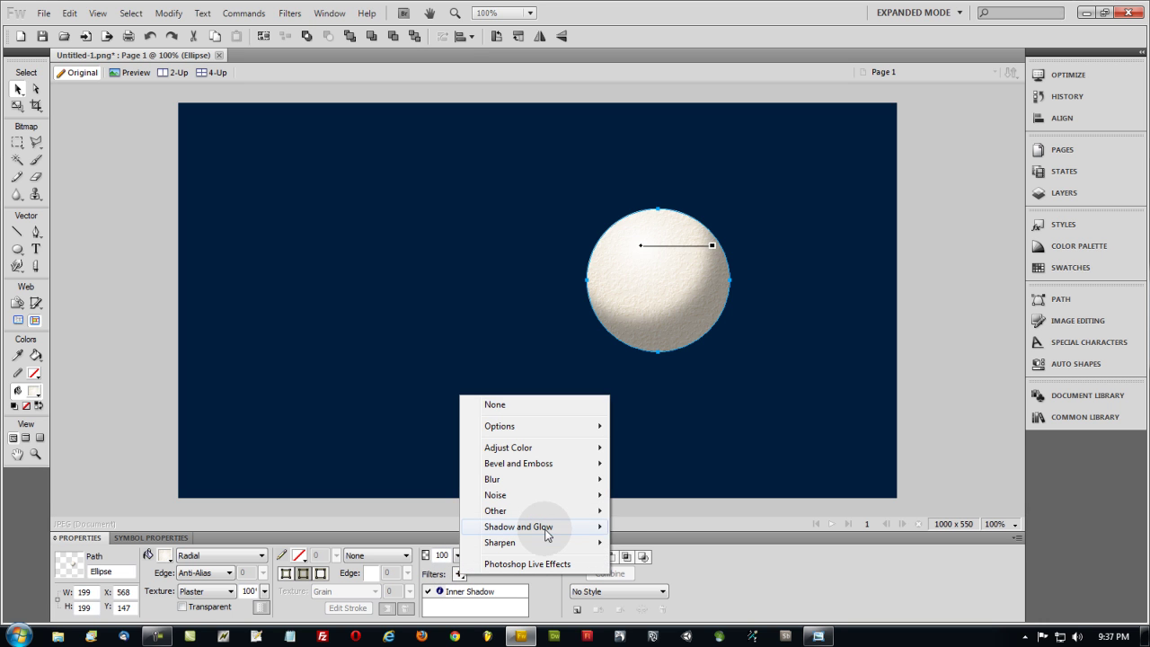
{"action": "mouse_move", "coordinate": [548, 534]}
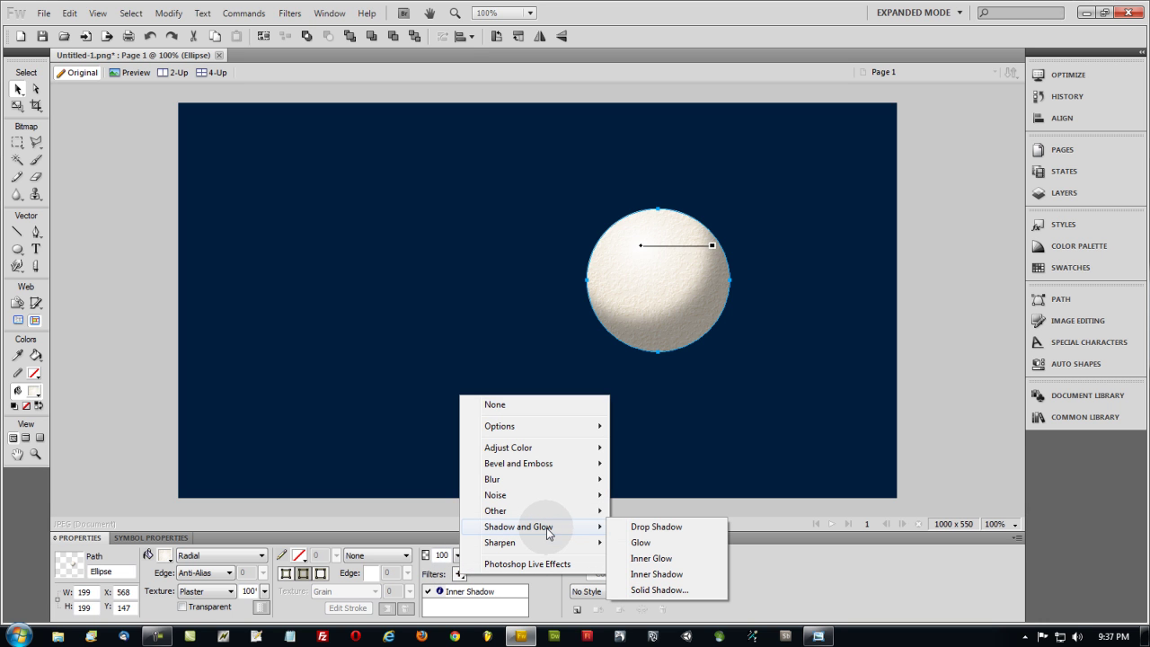
{"action": "left_click", "coordinate": [650, 544]}
{"action": "left_click", "coordinate": [482, 593]}
{"action": "left_click", "coordinate": [495, 525]}
{"action": "mouse_move", "coordinate": [508, 576]}
{"action": "left_mouse_down"}
{"action": "mouse_move", "coordinate": [508, 539]}
{"action": "mouse_move", "coordinate": [509, 576]}
{"action": "left_mouse_up"}
{"action": "left_click_drag", "start_coordinate": [576, 591], "coordinate": [576, 571]}
{"action": "left_click", "coordinate": [862, 329]}
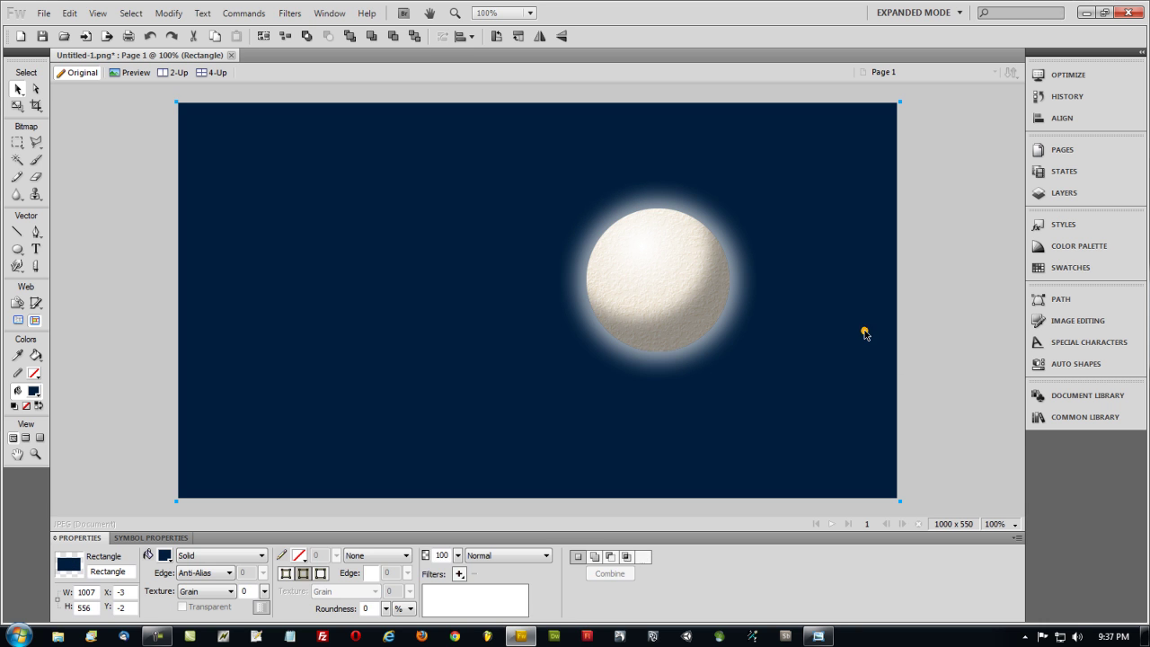
Fill the background rectangle with a radial gradient, using bright blue #0080FF as its centre colour.
{"action": "left_click", "coordinate": [931, 148]}
{"action": "left_click", "coordinate": [883, 141]}
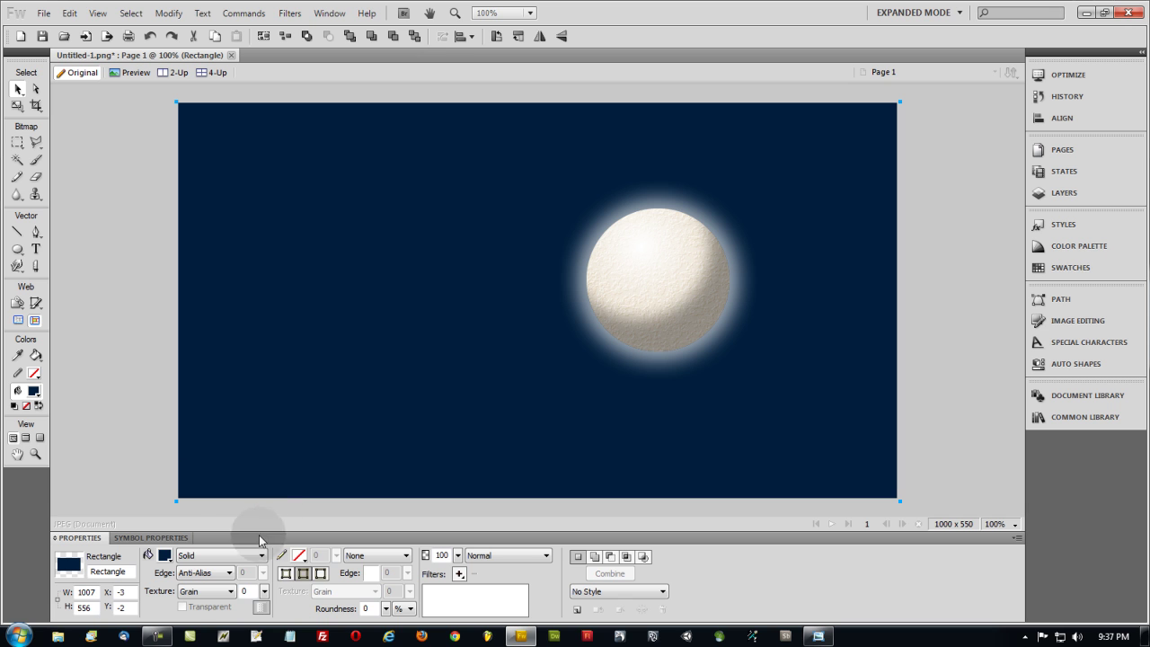
{"action": "left_click", "coordinate": [202, 556]}
{"action": "mouse_move", "coordinate": [234, 500]}
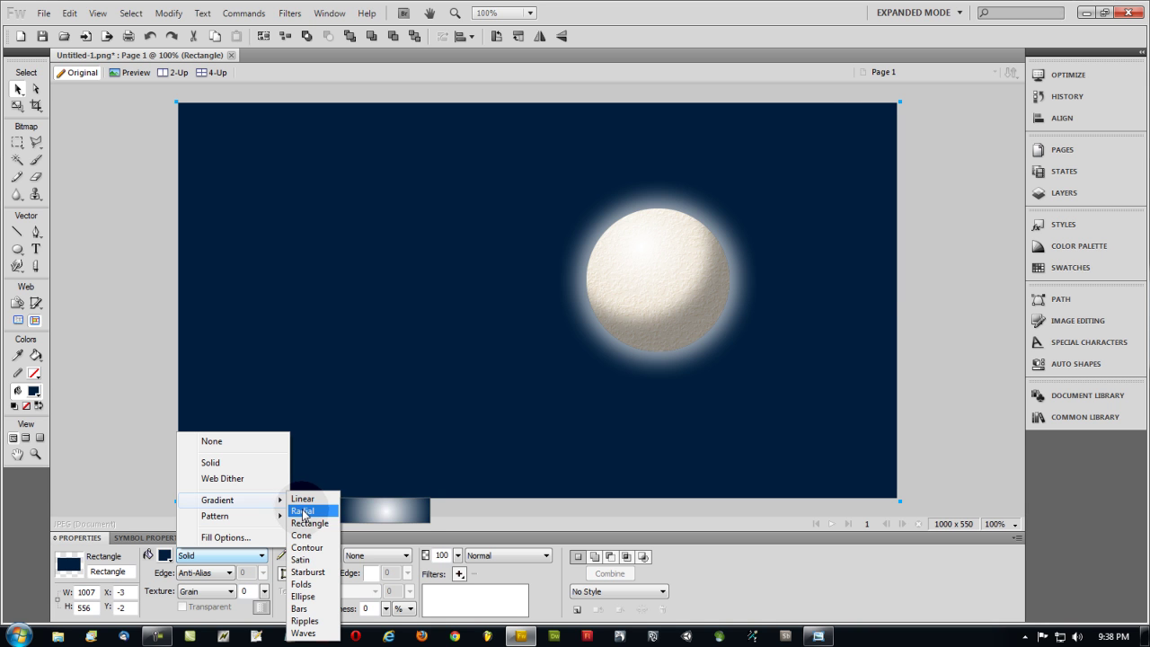
{"action": "left_click", "coordinate": [302, 510]}
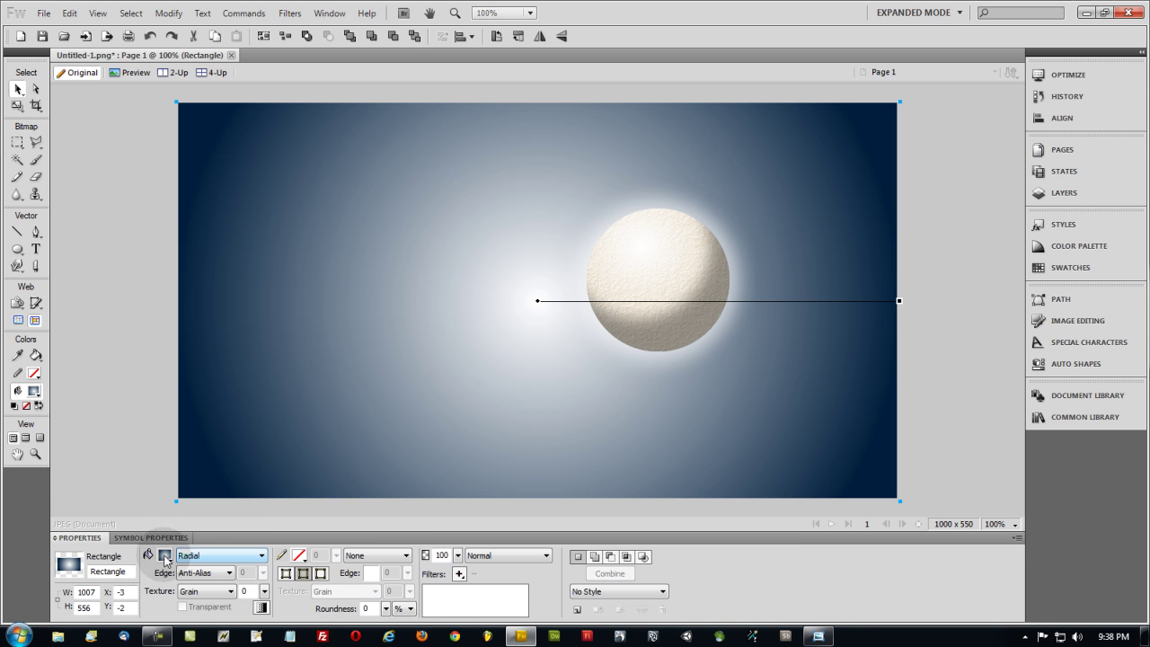
{"action": "left_click", "coordinate": [165, 555]}
{"action": "left_click", "coordinate": [171, 467]}
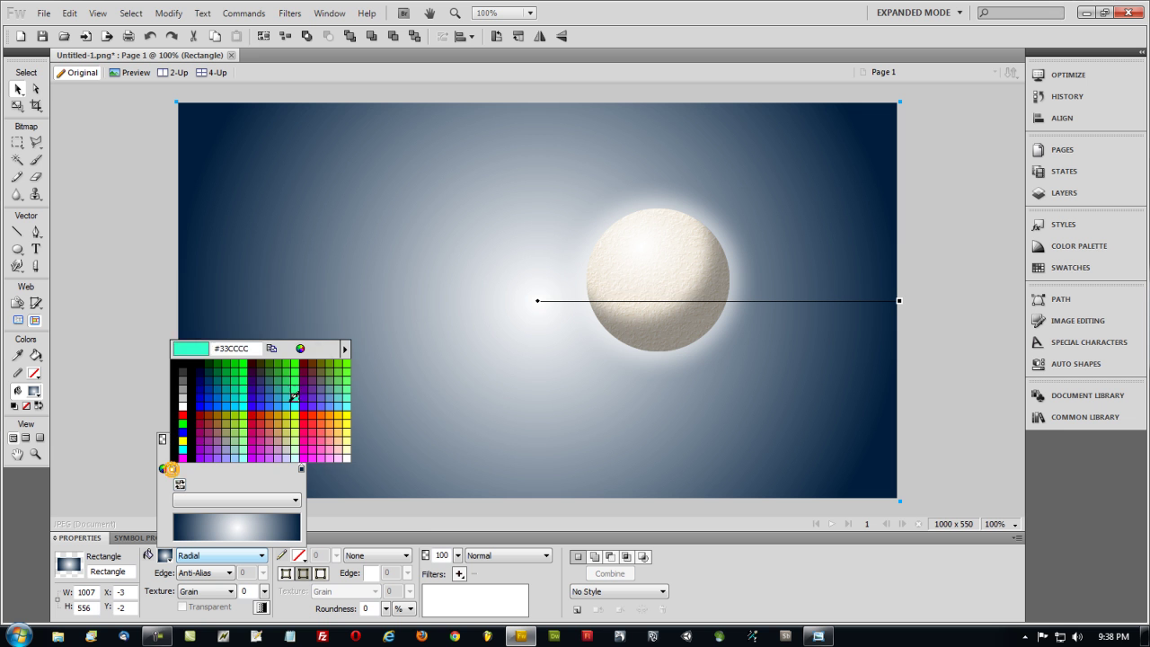
{"action": "left_click", "coordinate": [302, 347]}
{"action": "left_click", "coordinate": [206, 326]}
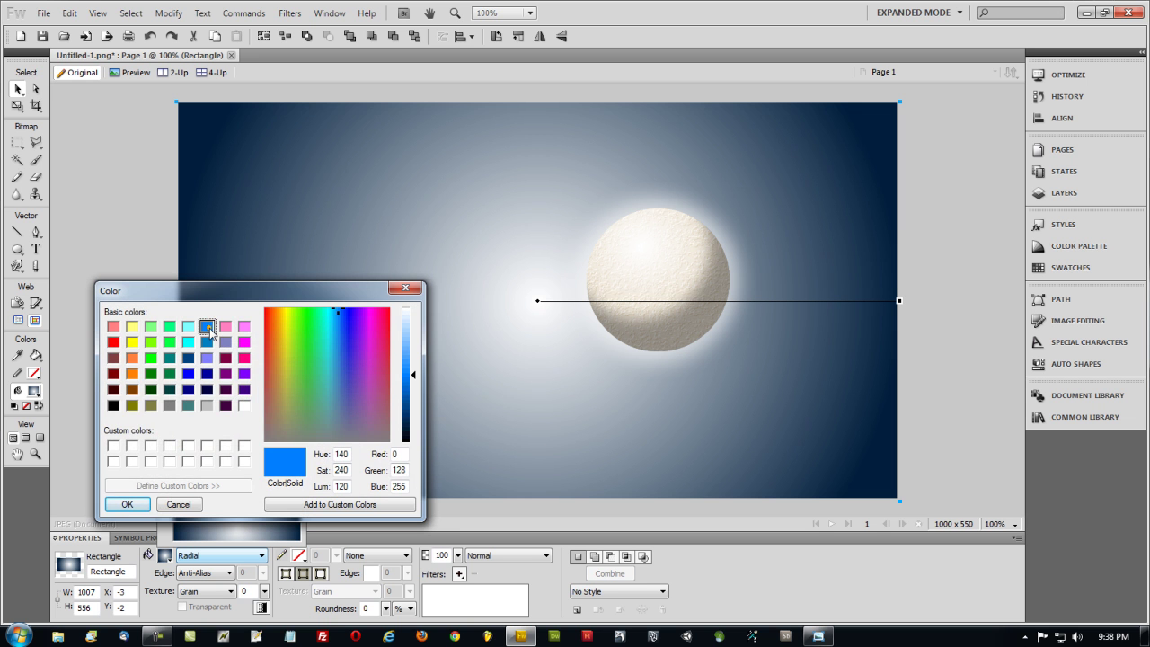
{"action": "left_click", "coordinate": [127, 504]}
Centre the background's radial gradient on the circle and shorten its radius to just past the canvas's right edge.
{"action": "left_click", "coordinate": [537, 303]}
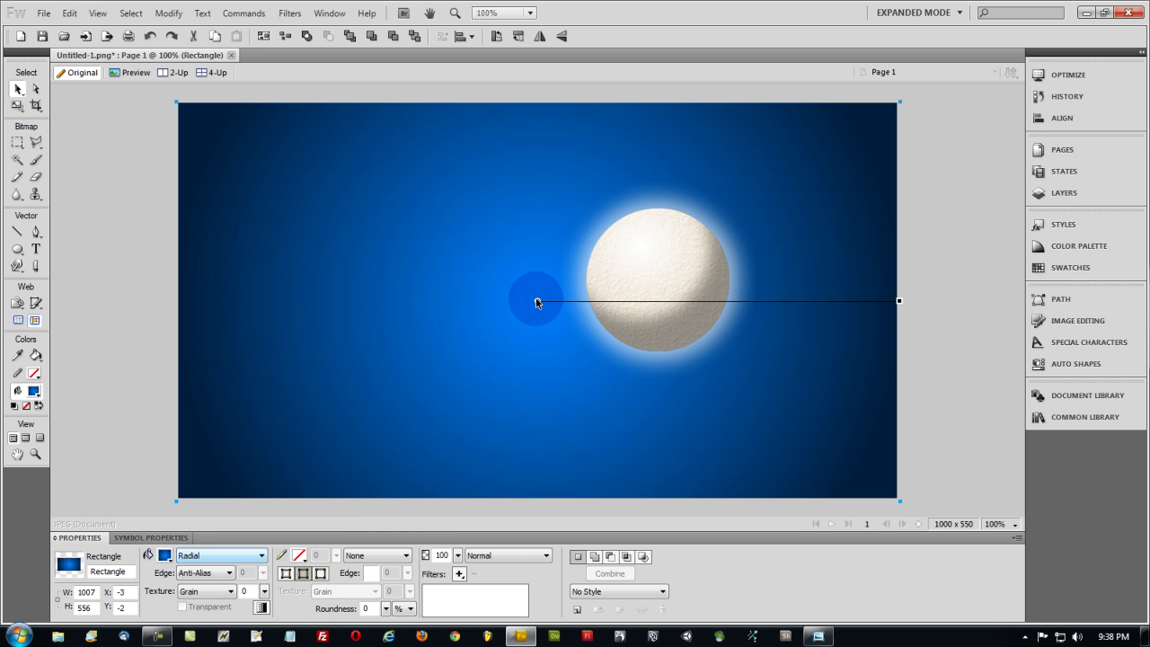
{"action": "left_click_drag", "start_coordinate": [538, 304], "coordinate": [659, 282]}
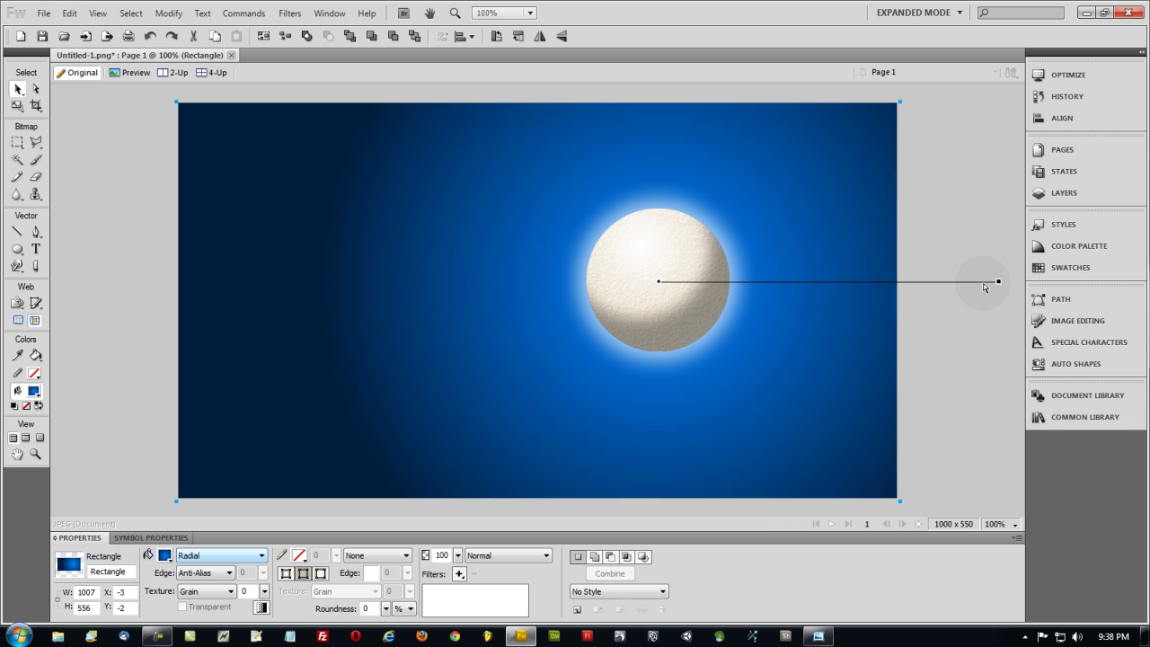
{"action": "left_click", "coordinate": [916, 290]}
Lower the opacity of the circle's Glow filter slightly.
{"action": "left_click", "coordinate": [679, 328]}
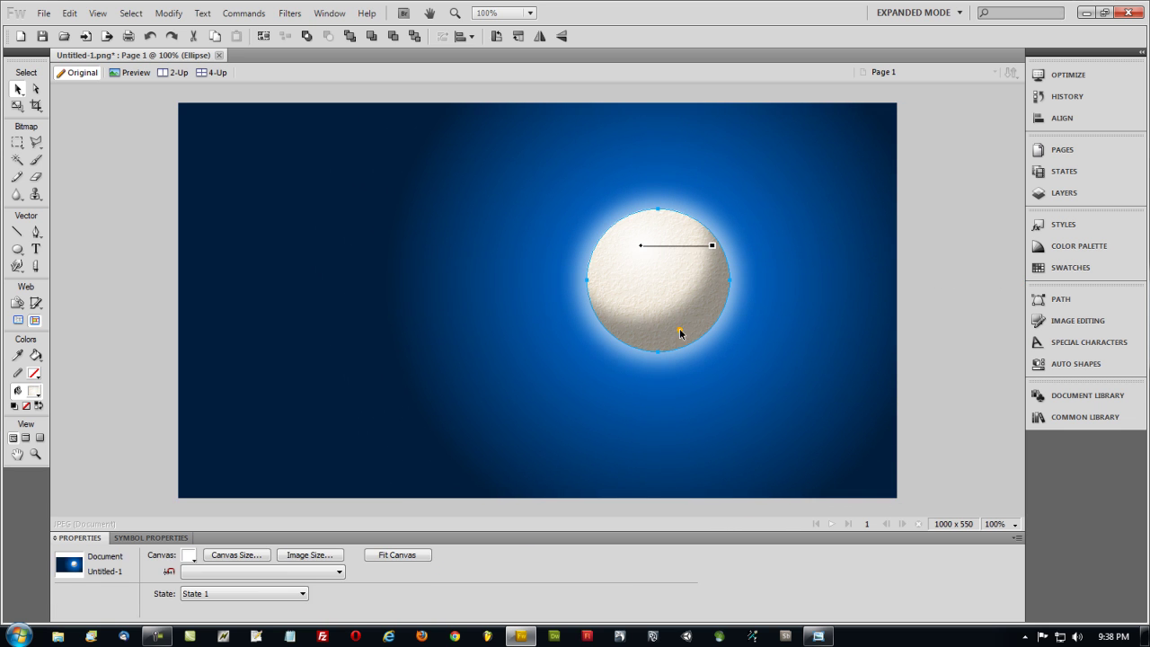
{"action": "double_click", "coordinate": [458, 607]}
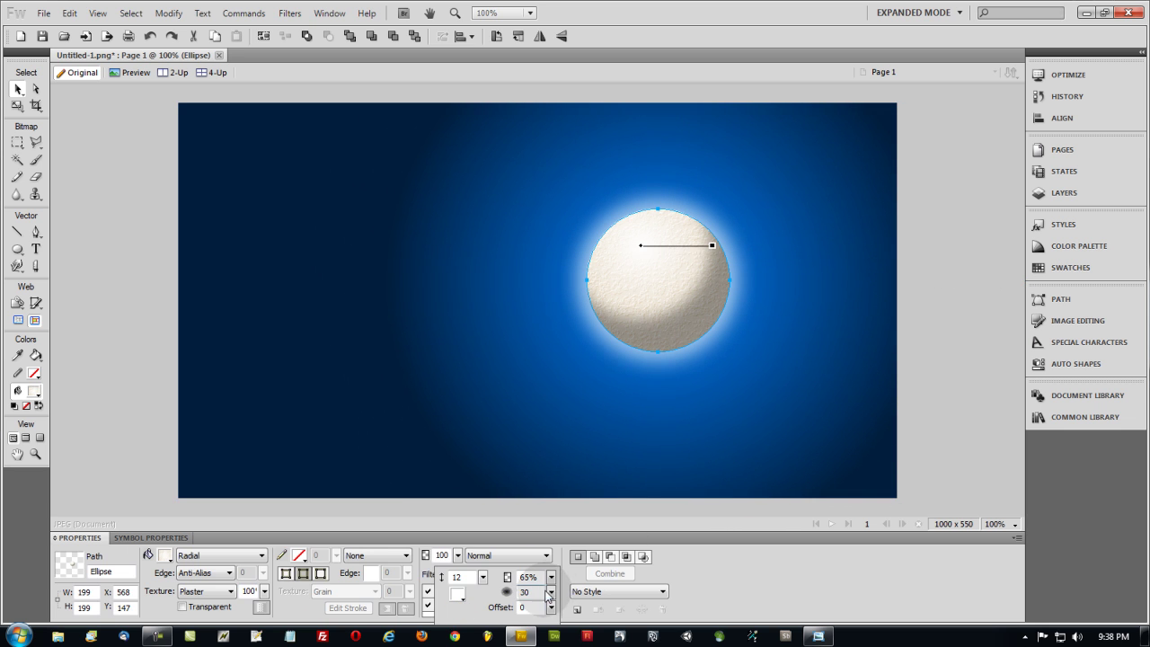
{"action": "left_click_drag", "start_coordinate": [554, 577], "coordinate": [557, 583]}
Change the centre colour of the background's radial gradient to a darker blue and deselect the rectangle.
{"action": "left_click", "coordinate": [869, 363]}
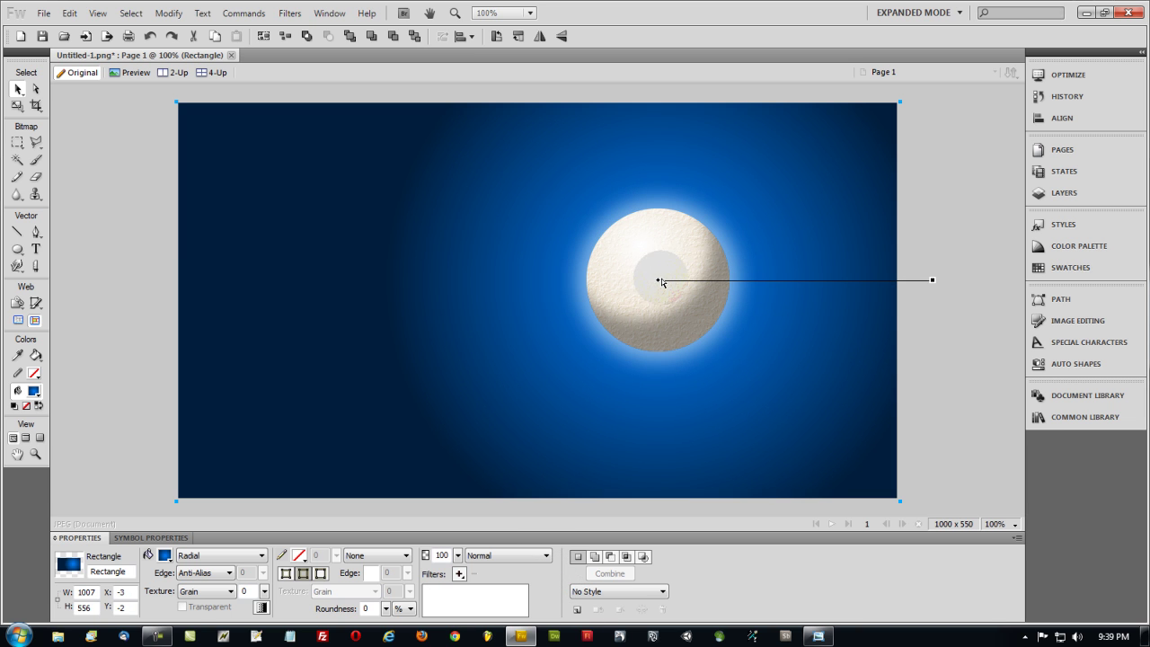
{"action": "left_click", "coordinate": [164, 555]}
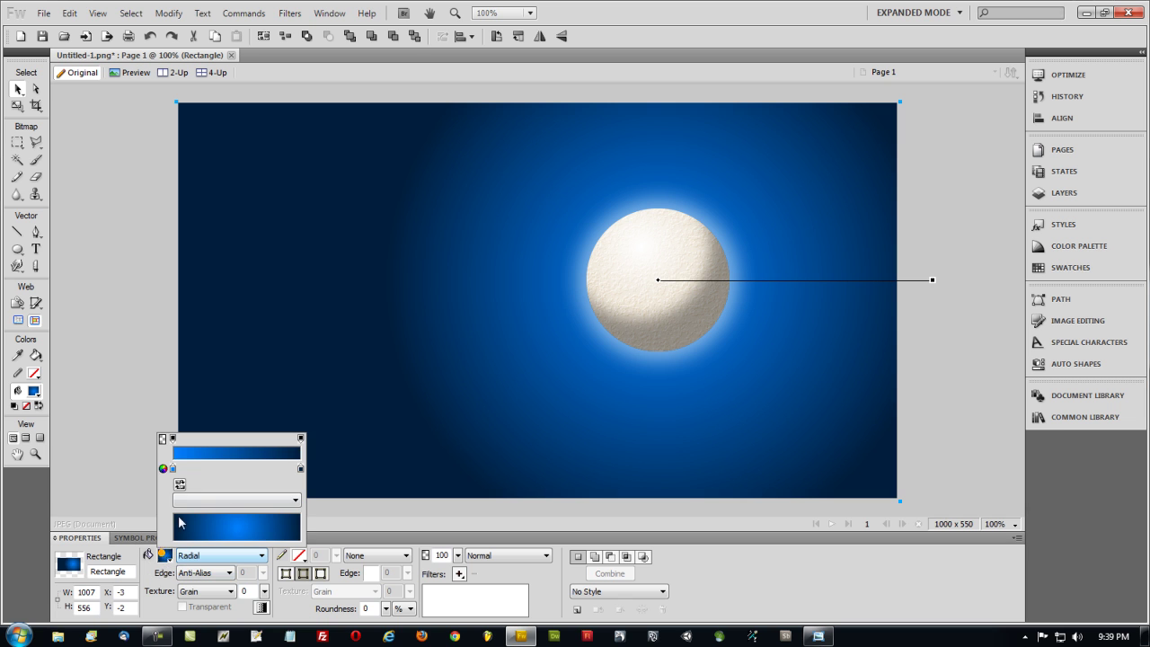
{"action": "left_click", "coordinate": [173, 468]}
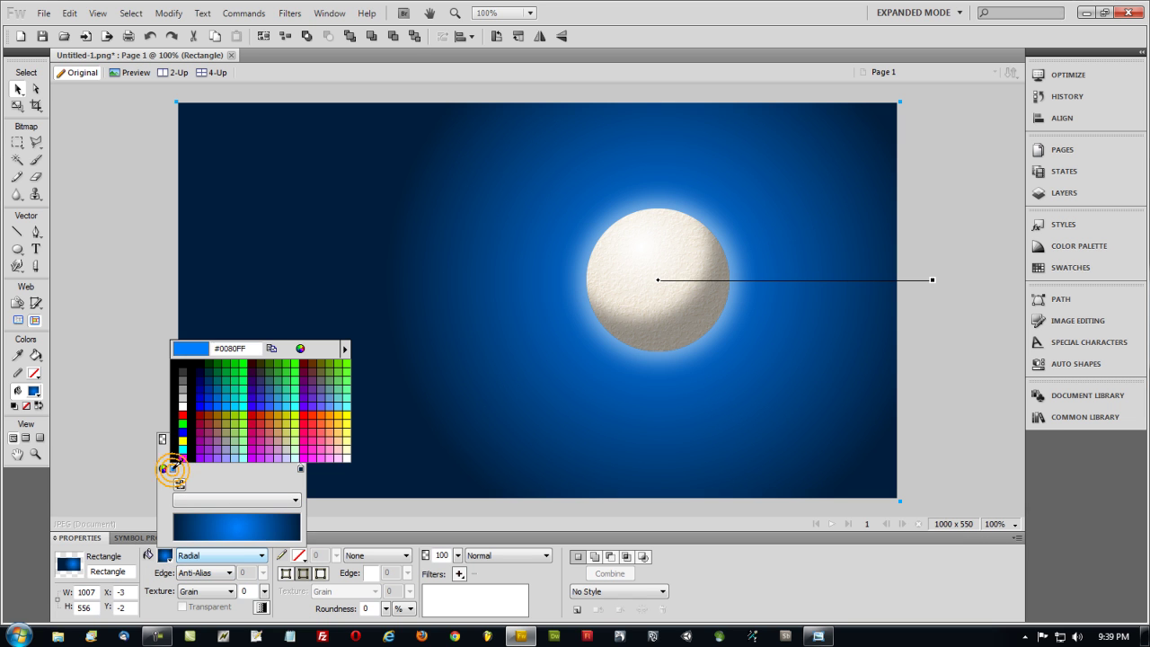
{"action": "left_click", "coordinate": [219, 520]}
{"action": "left_click", "coordinate": [126, 275]}
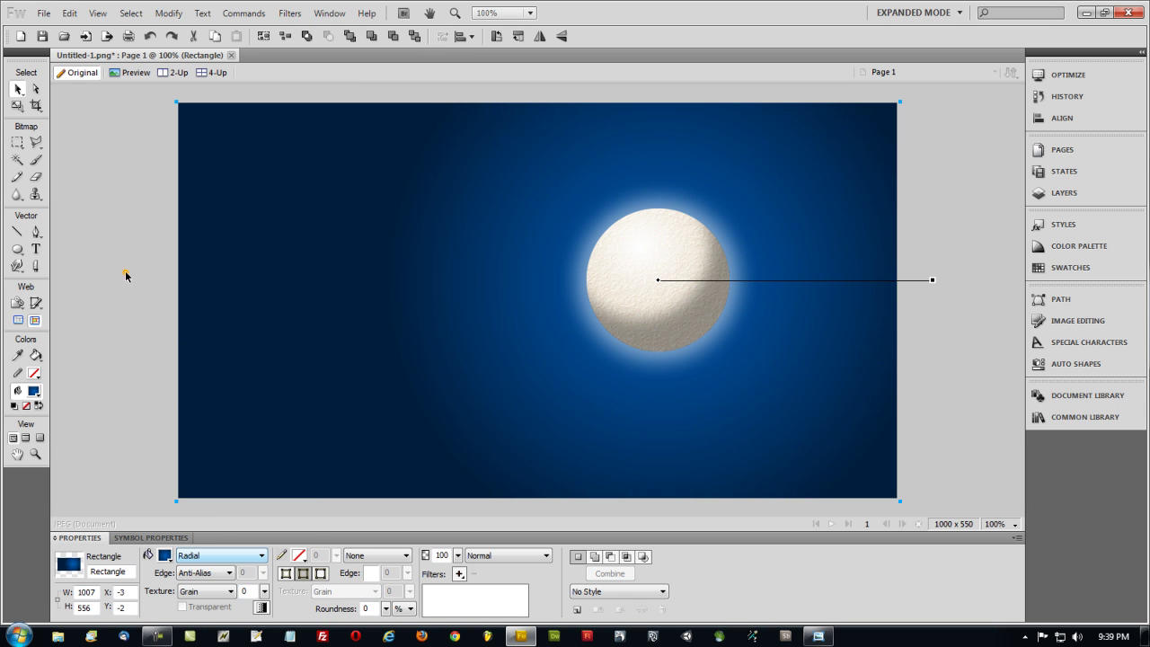
{"action": "left_click", "coordinate": [126, 276]}
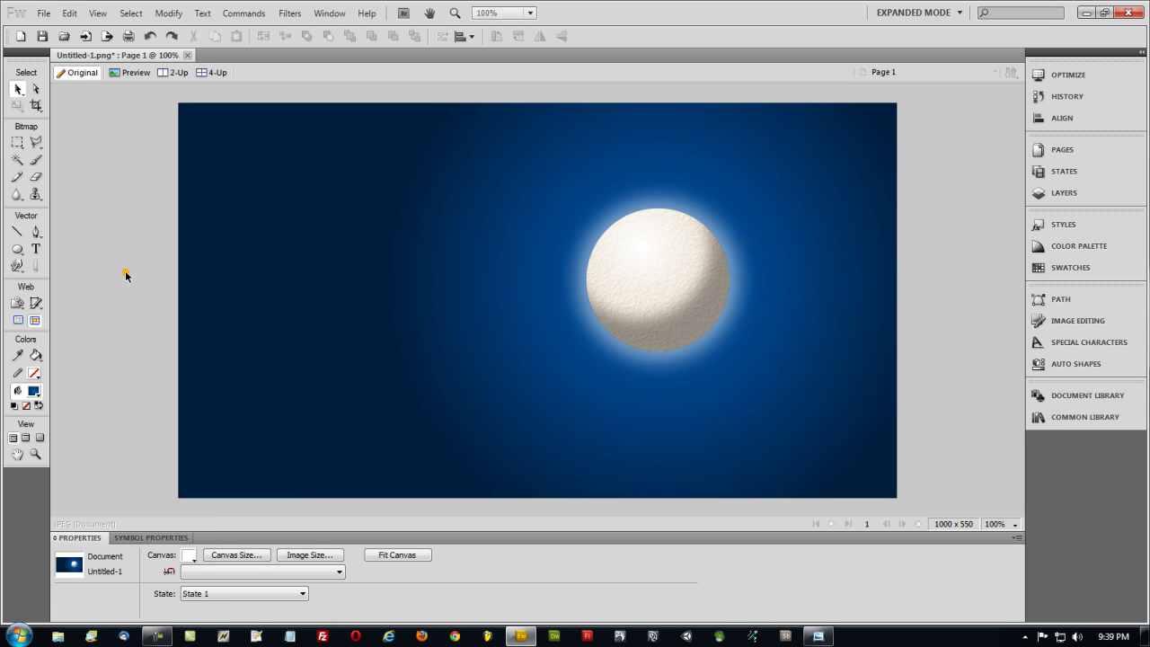
Lighten the circle's Inner Shadow filter by lowering its opacity slightly, and deselect the circle.
{"action": "left_click", "coordinate": [668, 277]}
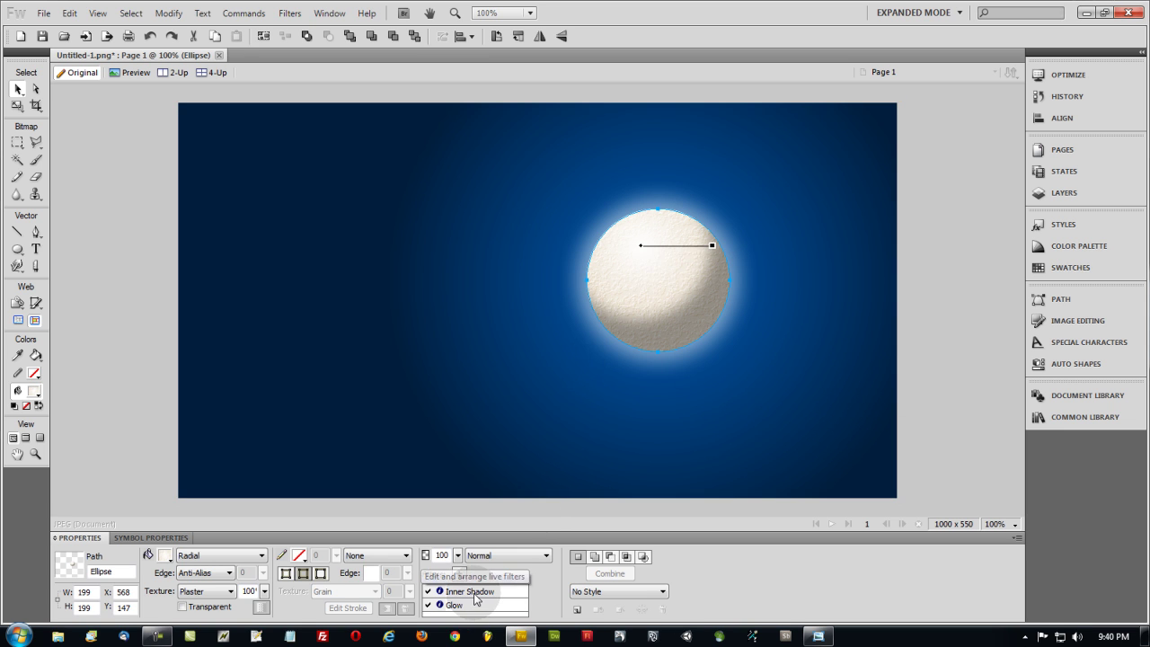
{"action": "double_click", "coordinate": [513, 591]}
{"action": "left_click_drag", "start_coordinate": [550, 565], "coordinate": [550, 577]}
{"action": "left_click", "coordinate": [912, 433]}
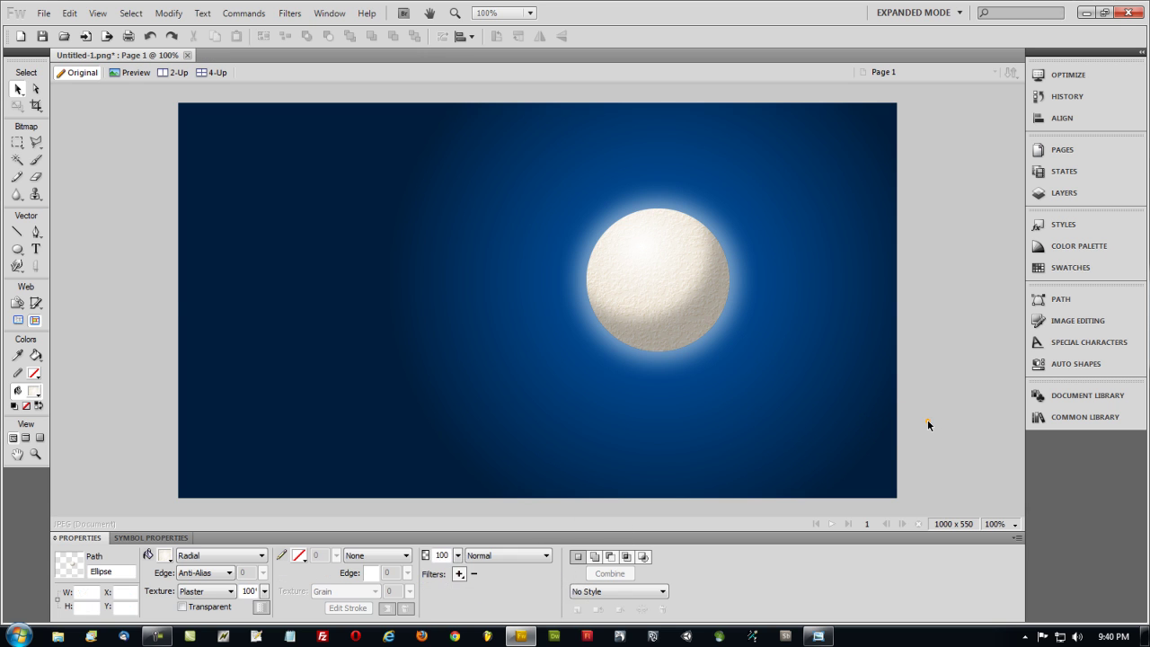
{"action": "left_click", "coordinate": [791, 360]}
{"action": "left_click", "coordinate": [302, 125]}
{"action": "left_click", "coordinate": [75, 284]}
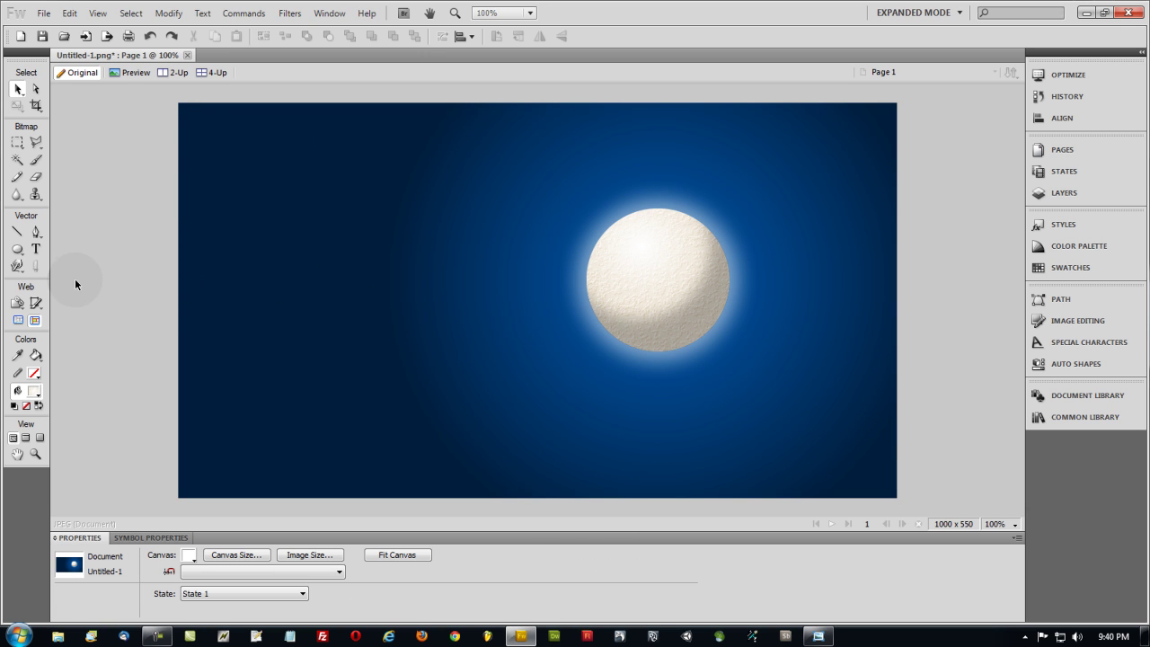
Scatter small white stars across the whole sky with a Soft Rounded brush of size 3.
{"action": "left_click", "coordinate": [36, 162]}
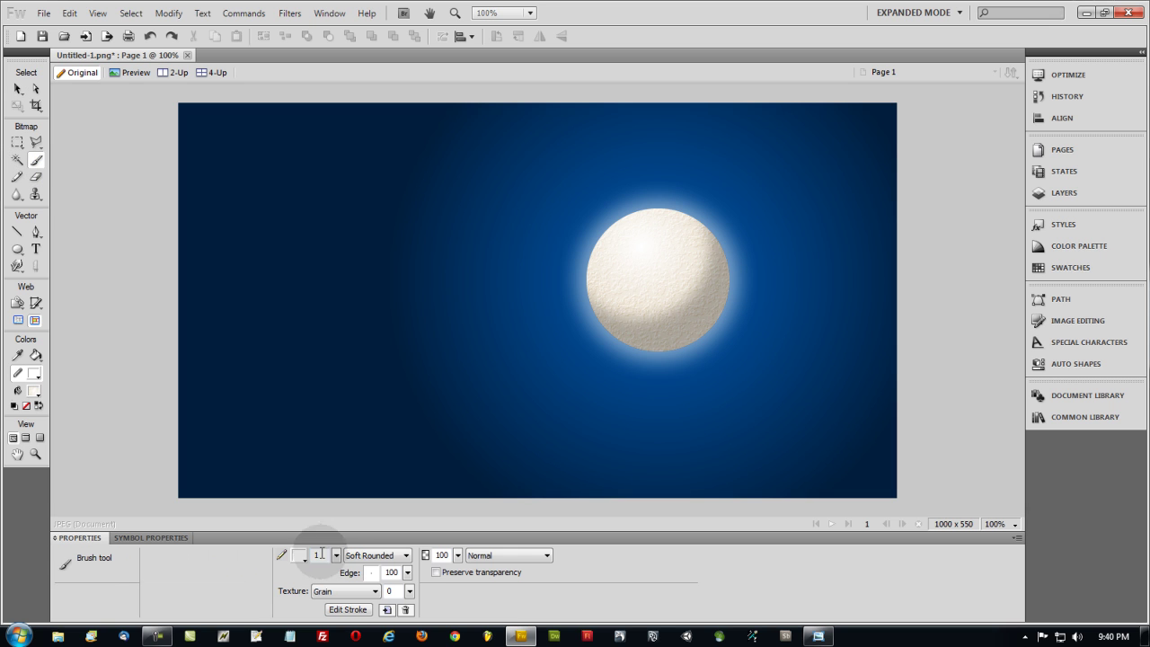
{"action": "left_click", "coordinate": [336, 556]}
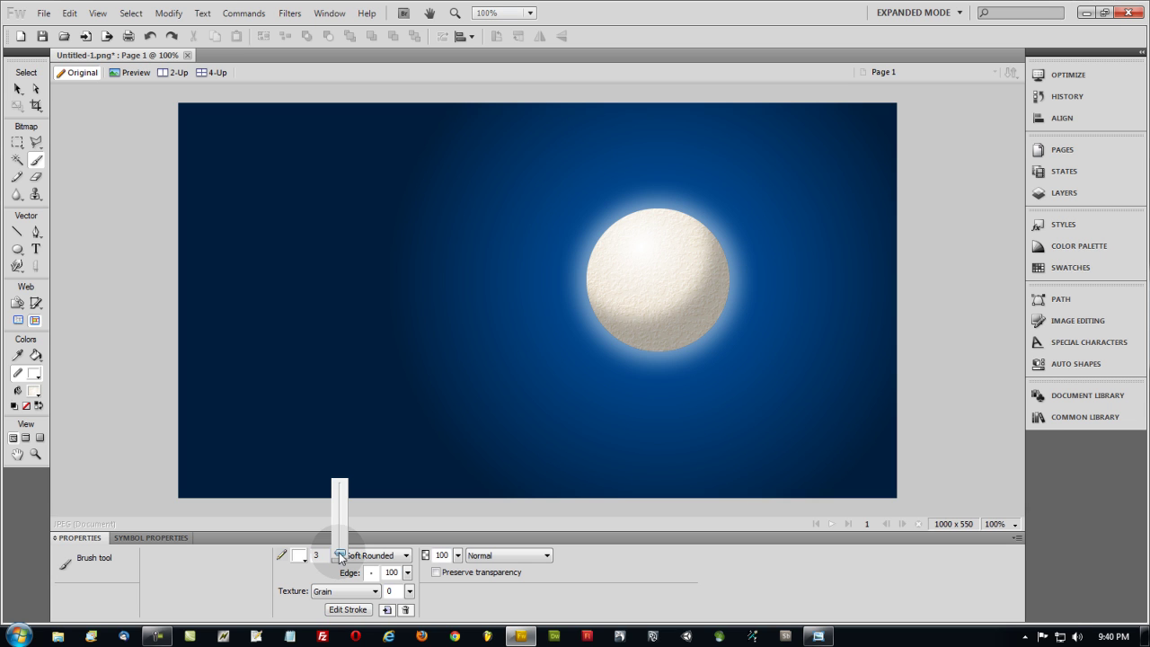
{"action": "left_click", "coordinate": [340, 557]}
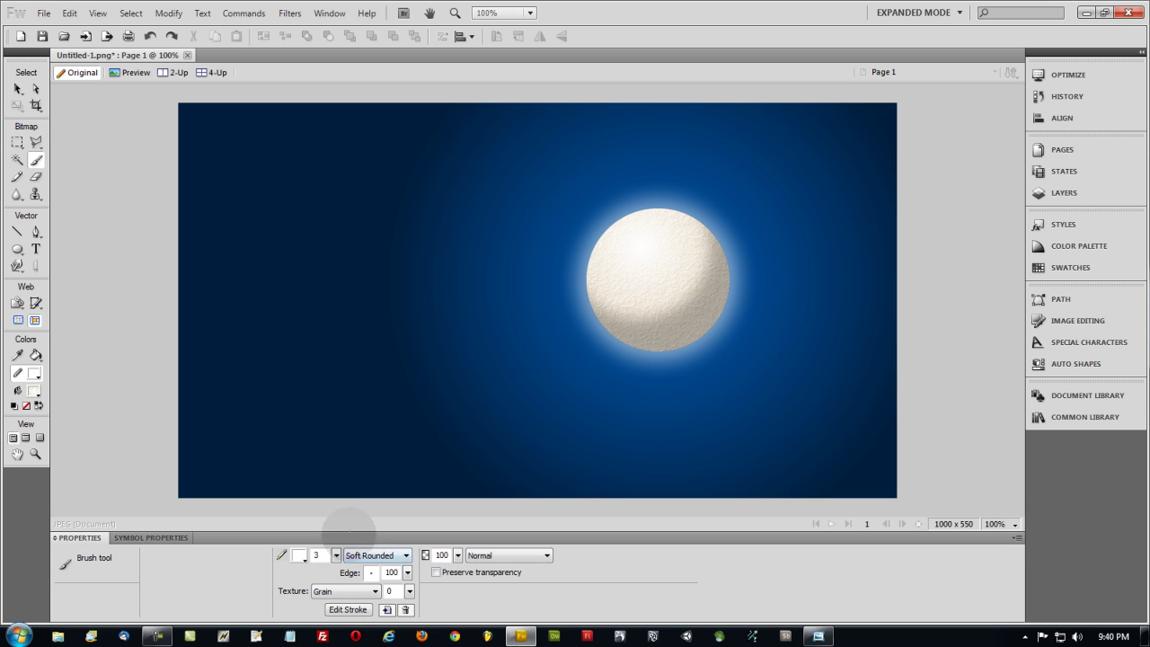
{"action": "left_click", "coordinate": [196, 115]}
{"action": "left_click", "coordinate": [315, 274]}
{"action": "left_click", "coordinate": [458, 251]}
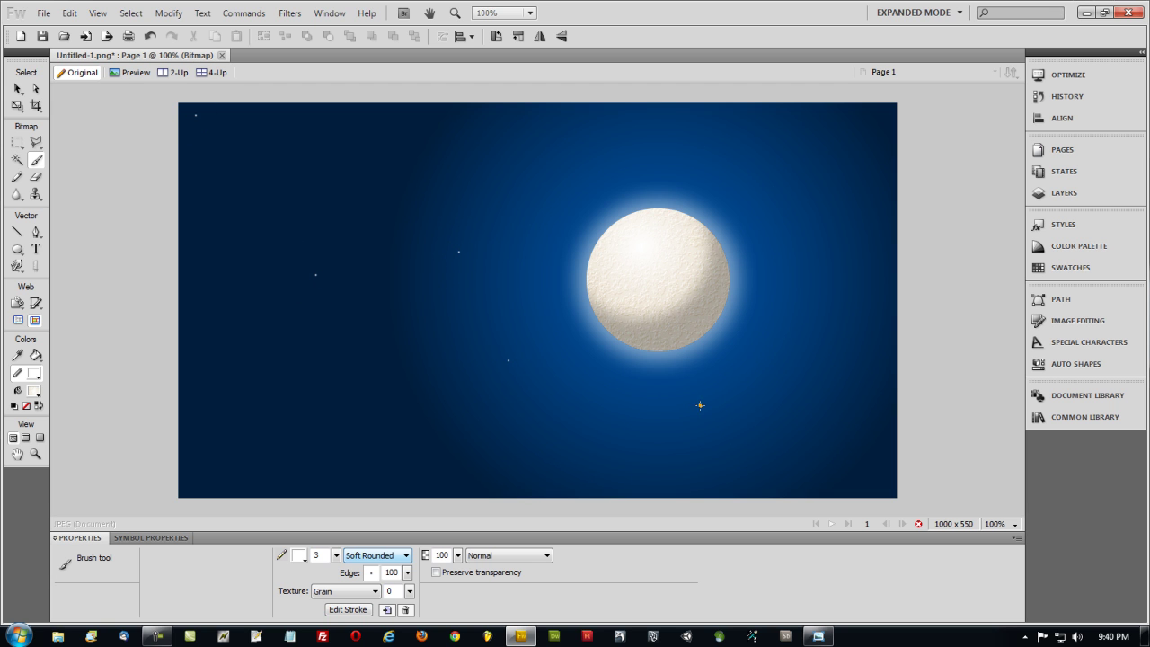
{"action": "left_click", "coordinate": [837, 195]}
{"action": "left_click", "coordinate": [529, 148]}
{"action": "left_click", "coordinate": [267, 142]}
{"action": "left_click", "coordinate": [783, 354]}
{"action": "left_click", "coordinate": [641, 201]}
{"action": "left_click", "coordinate": [779, 155]}
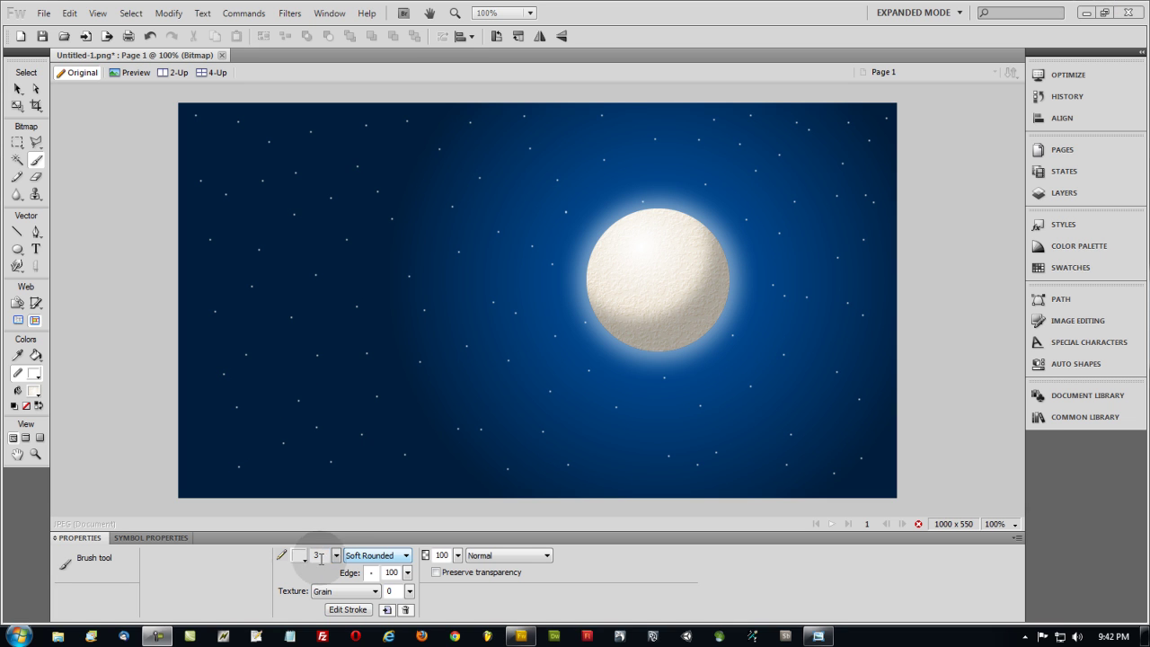
Add smaller white stars between the existing ones with the brush size reduced to 2.
{"action": "left_click_drag", "start_coordinate": [338, 558], "coordinate": [341, 560]}
{"action": "left_click", "coordinate": [333, 333]}
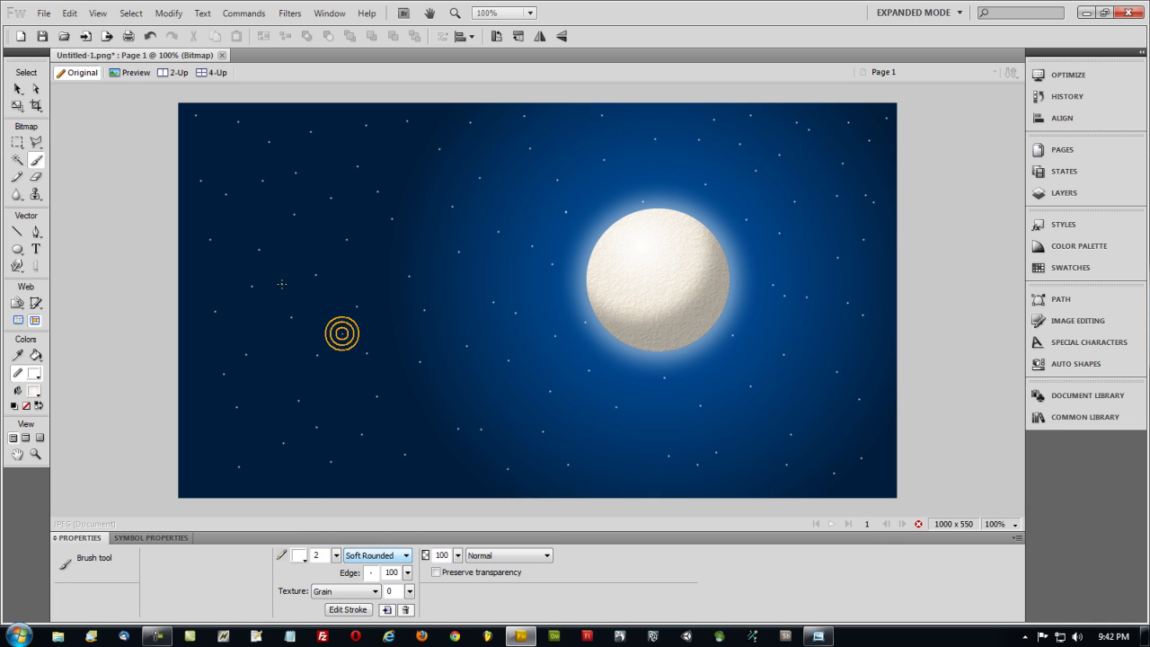
{"action": "left_click", "coordinate": [555, 181]}
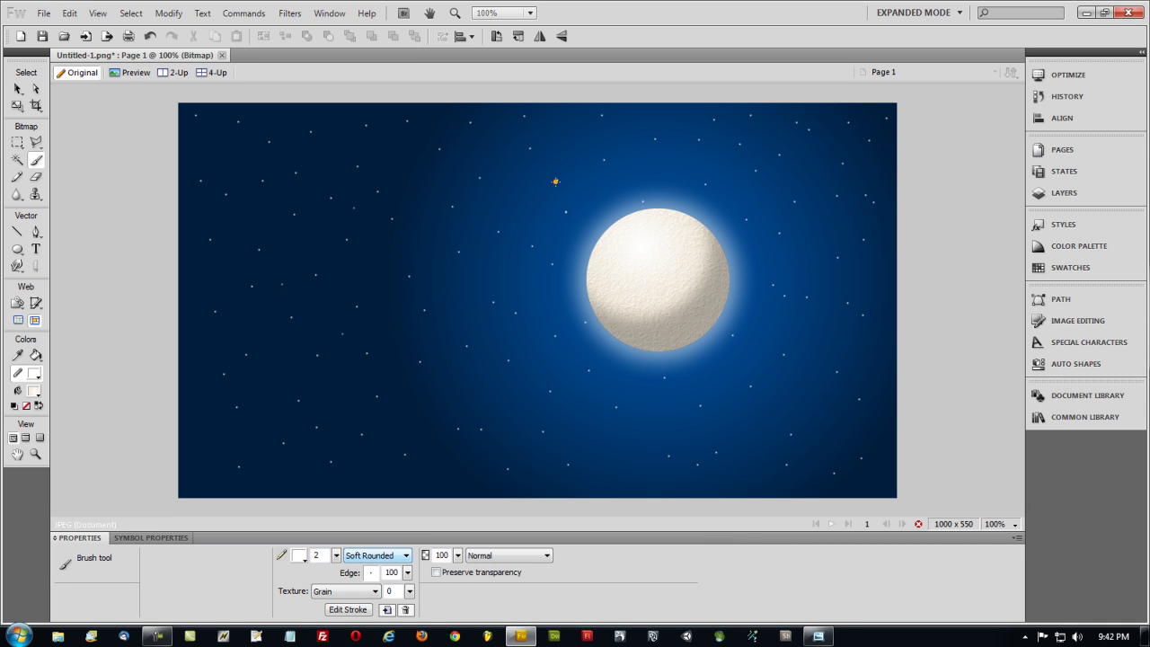
{"action": "left_click", "coordinate": [796, 186]}
Fill the gaps in the sky with faint tiny stars, using brush size 1 and opacity reduced to 40 to 50.
{"action": "left_click", "coordinate": [336, 555]}
{"action": "left_click", "coordinate": [339, 564]}
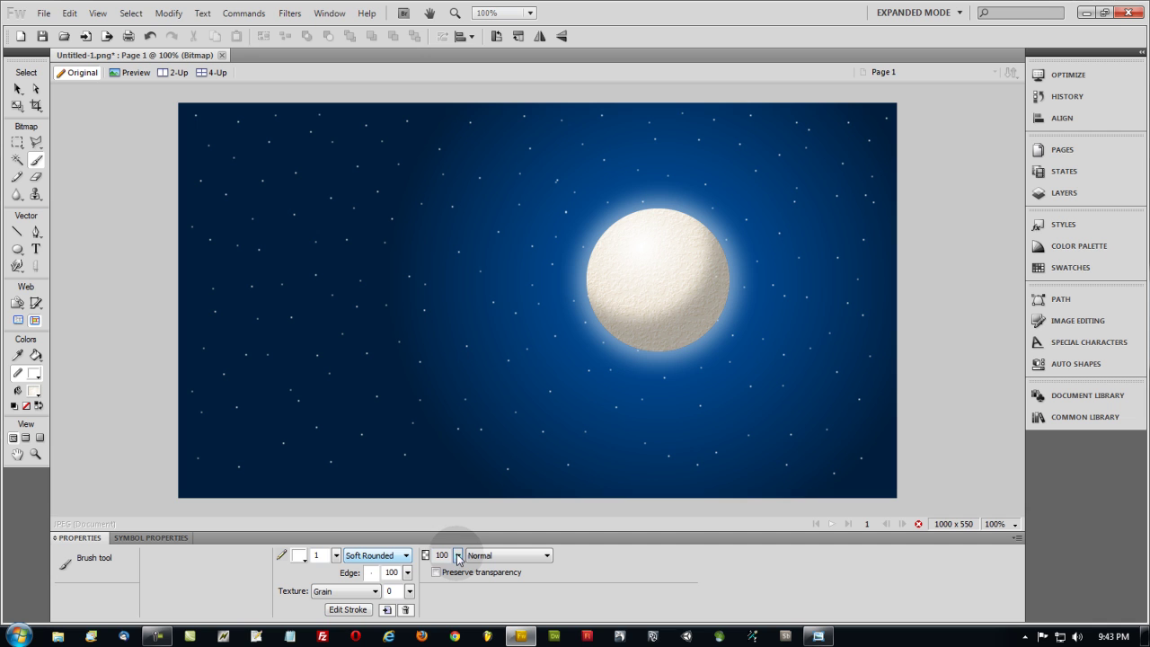
{"action": "left_click_drag", "start_coordinate": [458, 558], "coordinate": [462, 596]}
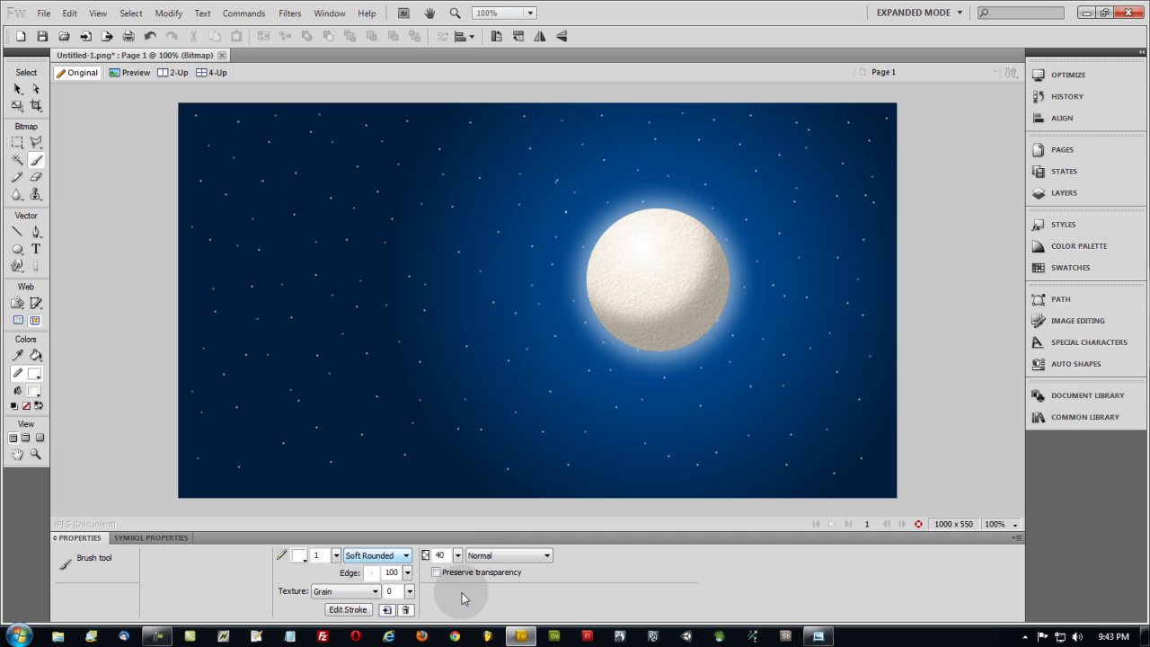
{"action": "left_click_drag", "start_coordinate": [323, 261], "coordinate": [314, 236]}
{"action": "left_click", "coordinate": [260, 208]}
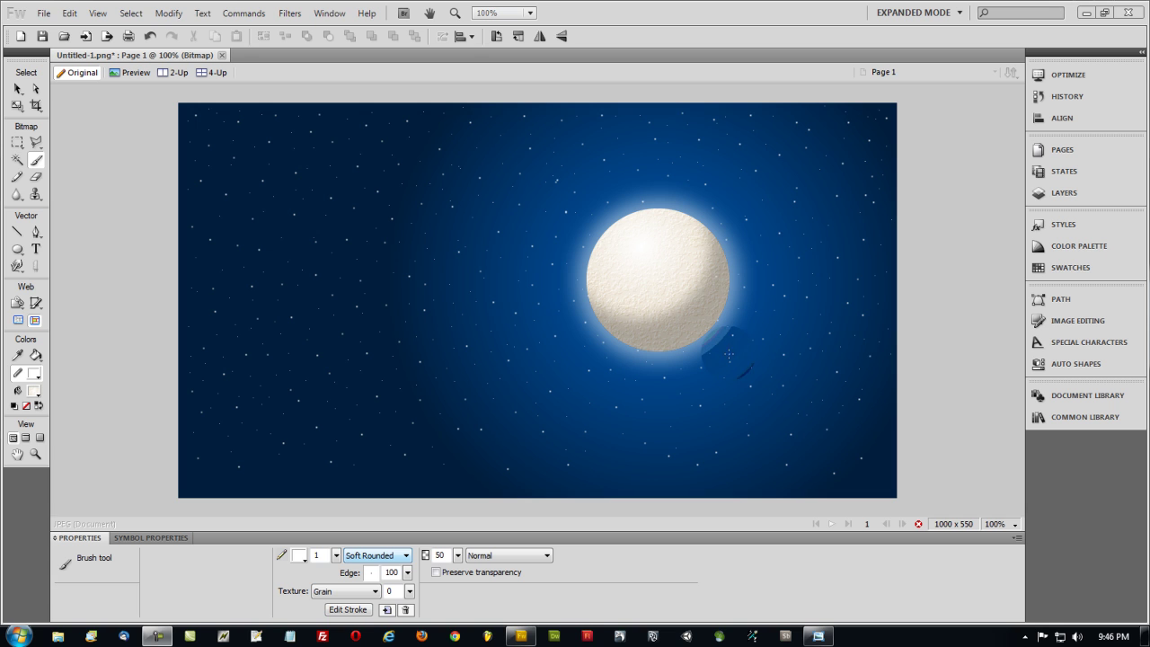
{"action": "left_click_drag", "start_coordinate": [823, 349], "coordinate": [886, 349]}
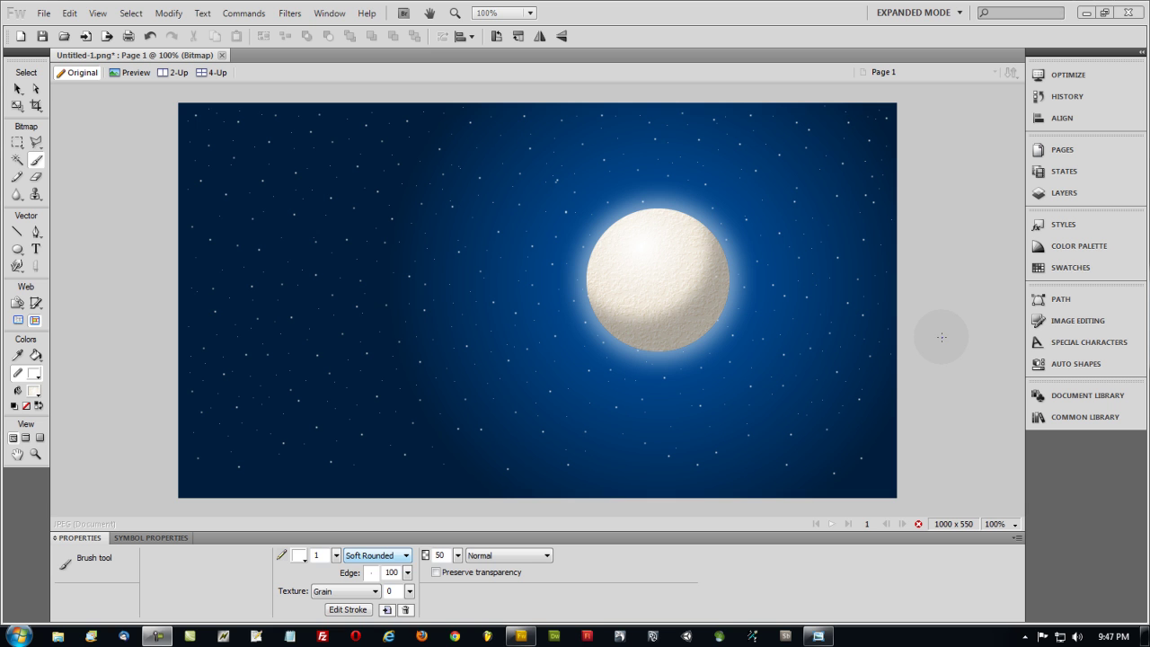
Draw a four-pointed star about 289 by 289 px in the sky to the left of the moon.
{"action": "left_click", "coordinate": [18, 250]}
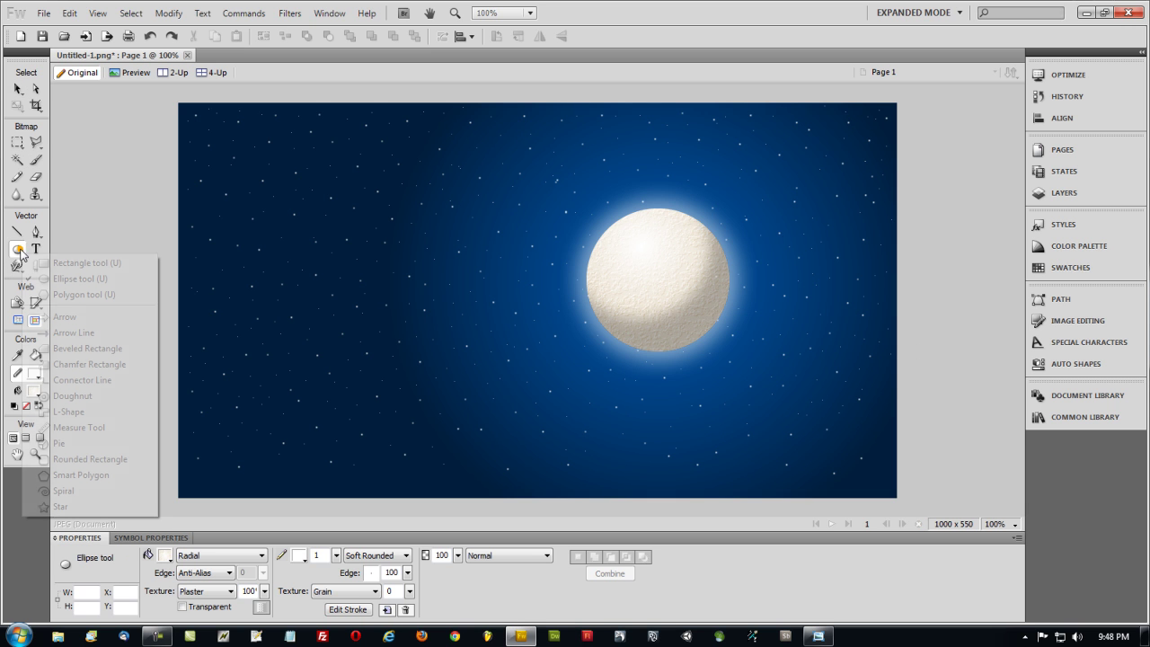
{"action": "left_click", "coordinate": [63, 507]}
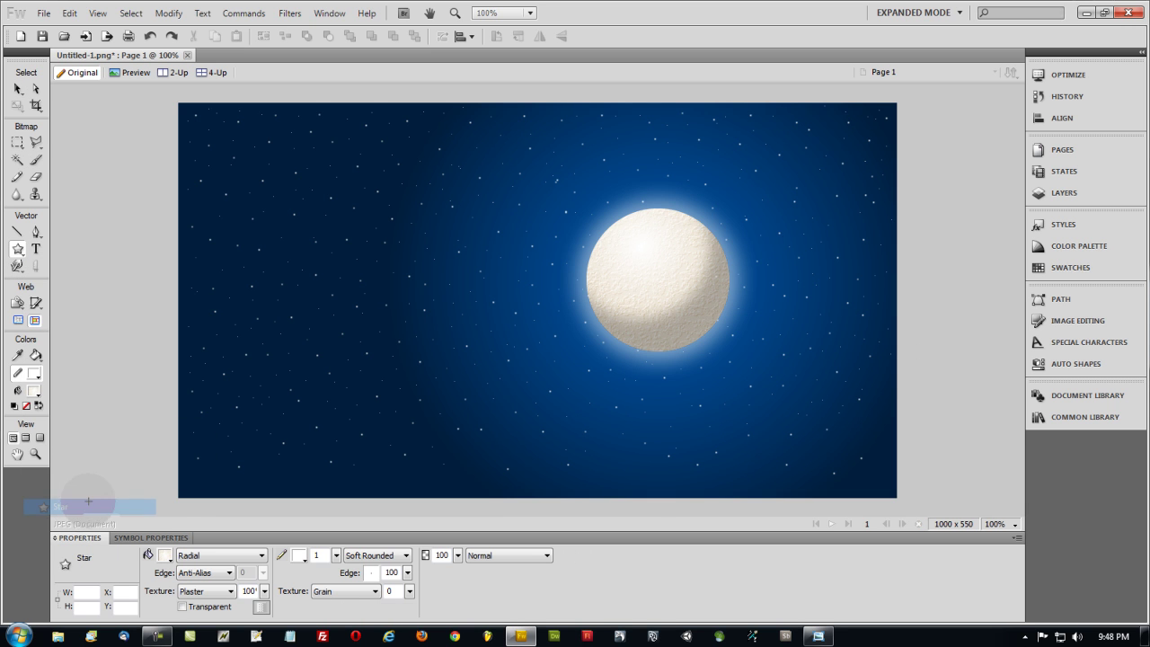
{"action": "left_click_drag", "start_coordinate": [331, 160], "coordinate": [533, 349]}
{"action": "left_click_drag", "start_coordinate": [331, 361], "coordinate": [332, 365]}
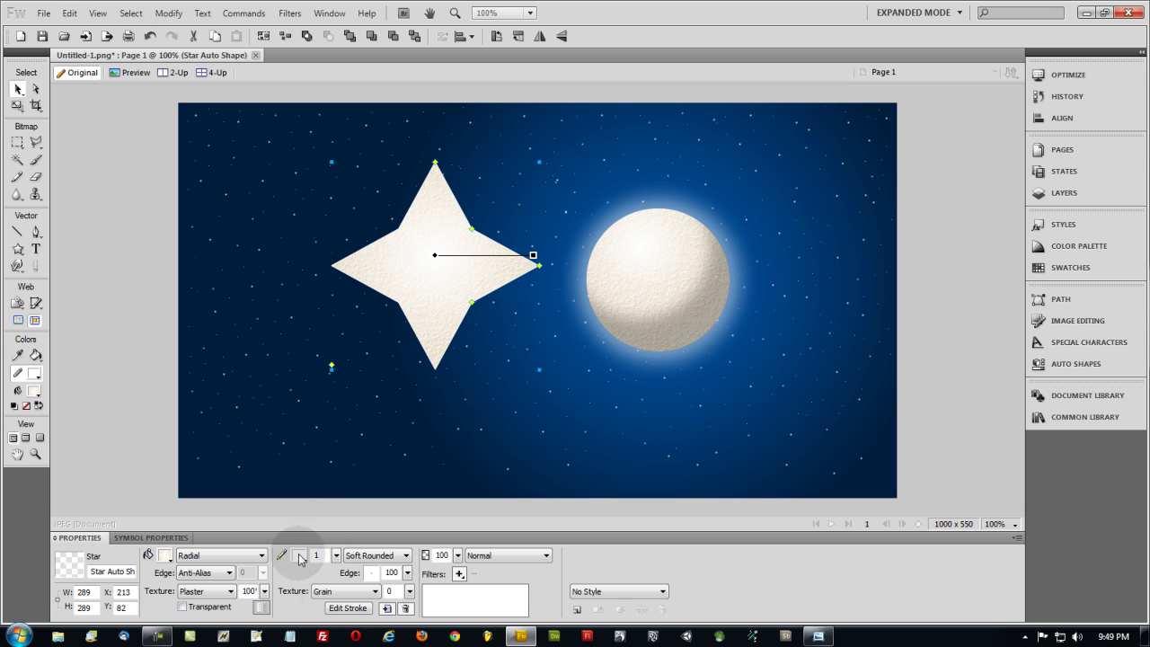
Set the star's fill texture to 0 and make its radial gradient fade from solid white to fully transparent white.
{"action": "left_click_drag", "start_coordinate": [265, 594], "coordinate": [264, 629]}
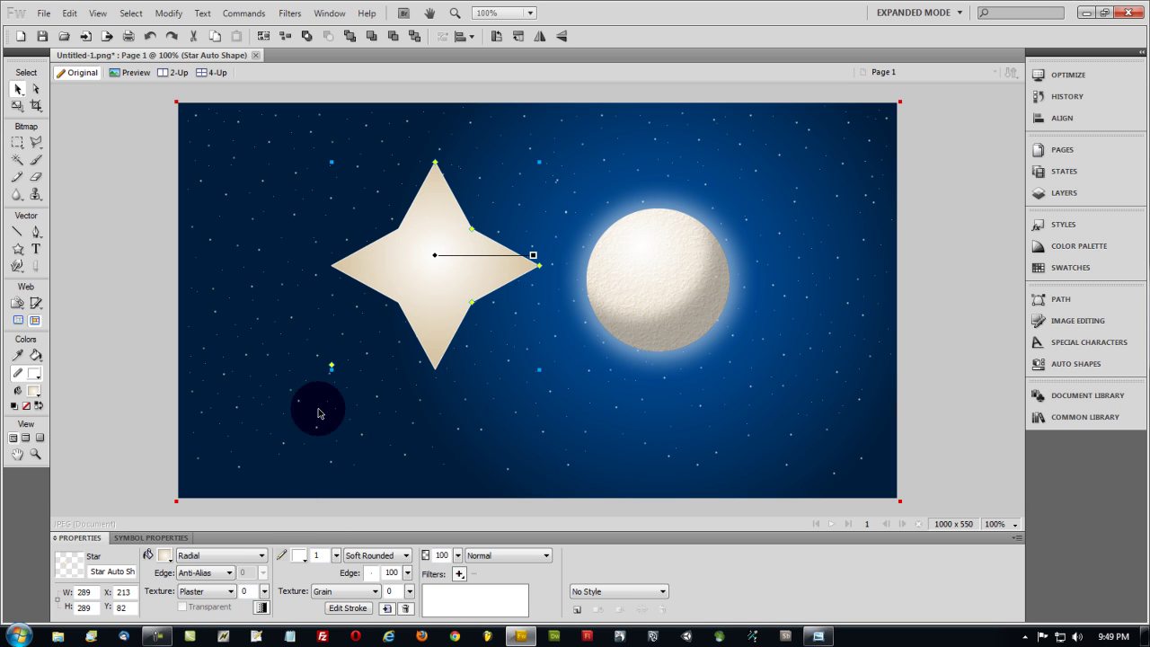
{"action": "left_click", "coordinate": [166, 556]}
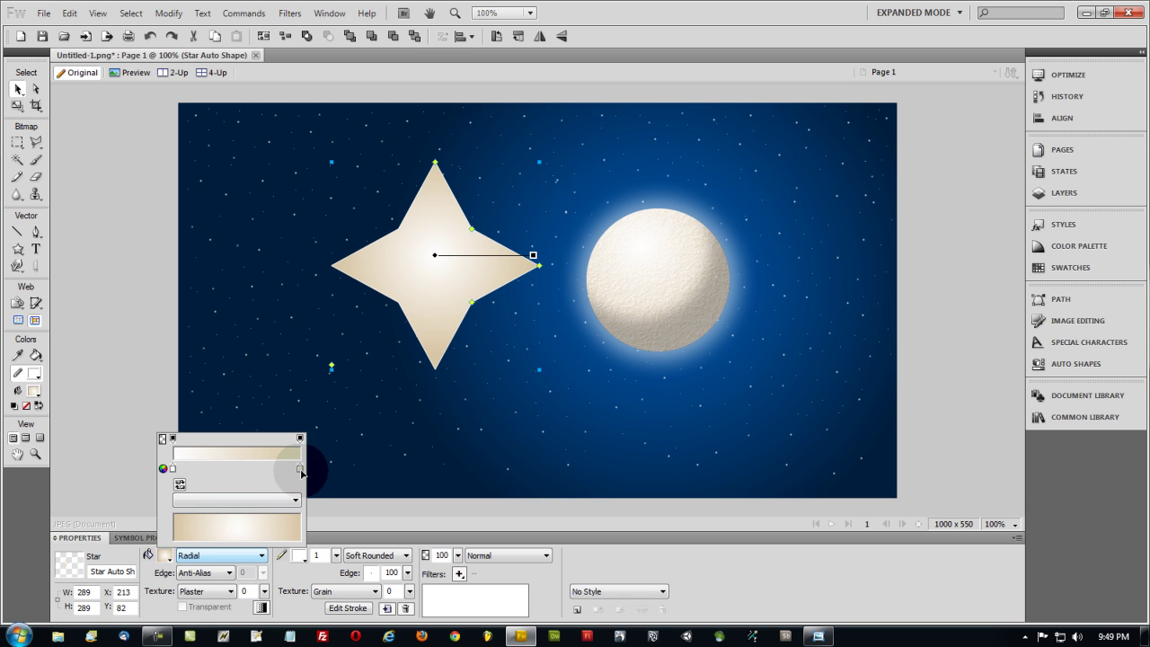
{"action": "left_click", "coordinate": [300, 470]}
{"action": "left_click", "coordinate": [310, 406]}
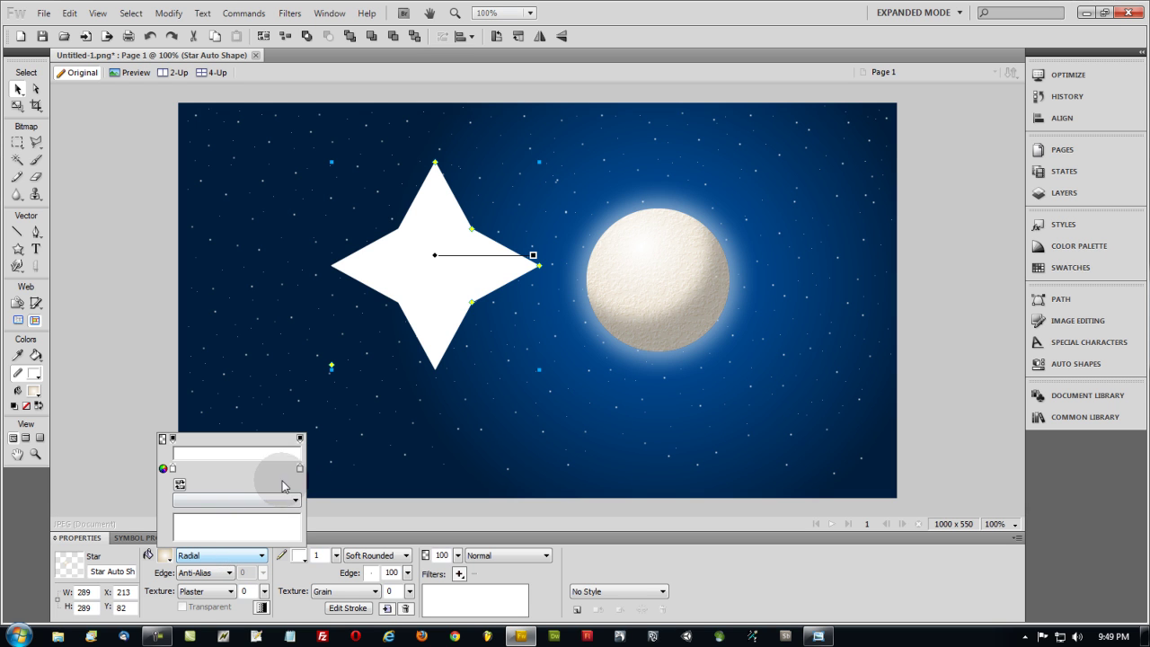
{"action": "left_click", "coordinate": [301, 439]}
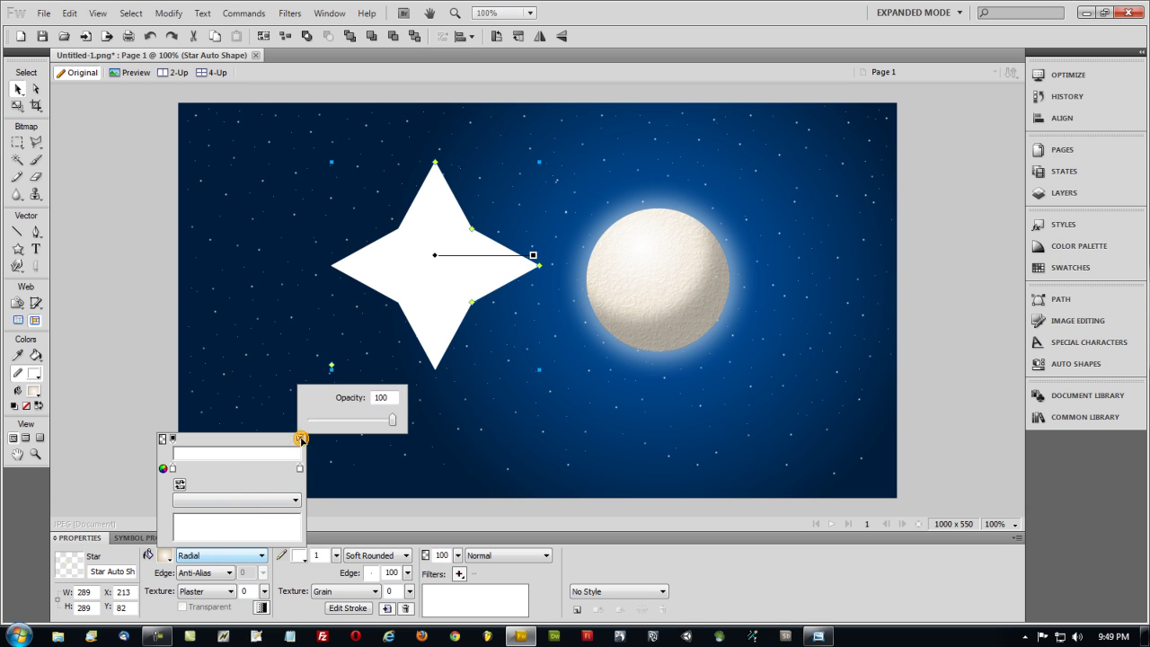
{"action": "mouse_move", "coordinate": [392, 422]}
{"action": "left_mouse_down"}
{"action": "mouse_move", "coordinate": [309, 423]}
{"action": "mouse_move", "coordinate": [303, 390]}
{"action": "left_mouse_up"}
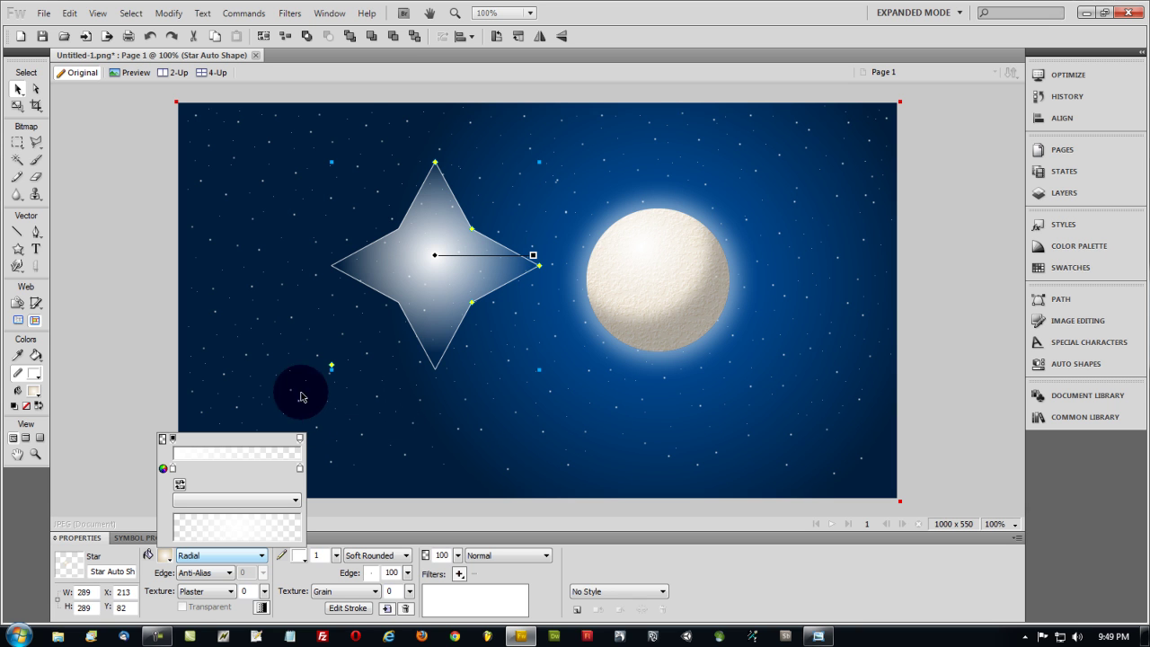
Remove the star's stroke and reduce its inner radius so the four points become thin spikes.
{"action": "left_click", "coordinate": [301, 559]}
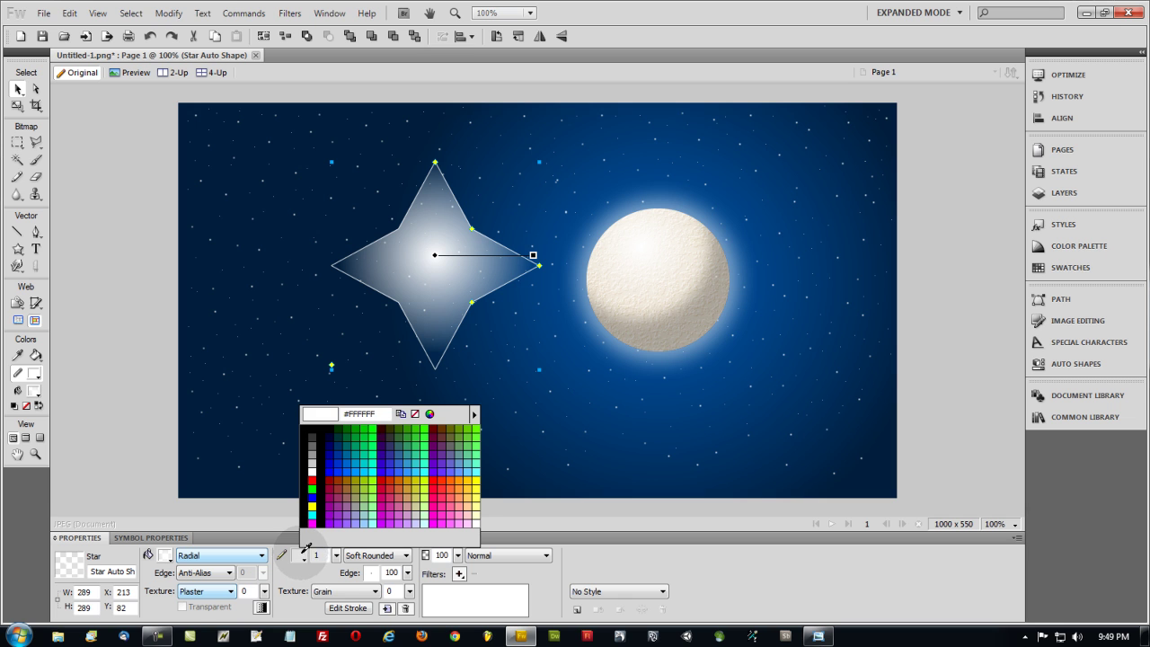
{"action": "left_click", "coordinate": [415, 415]}
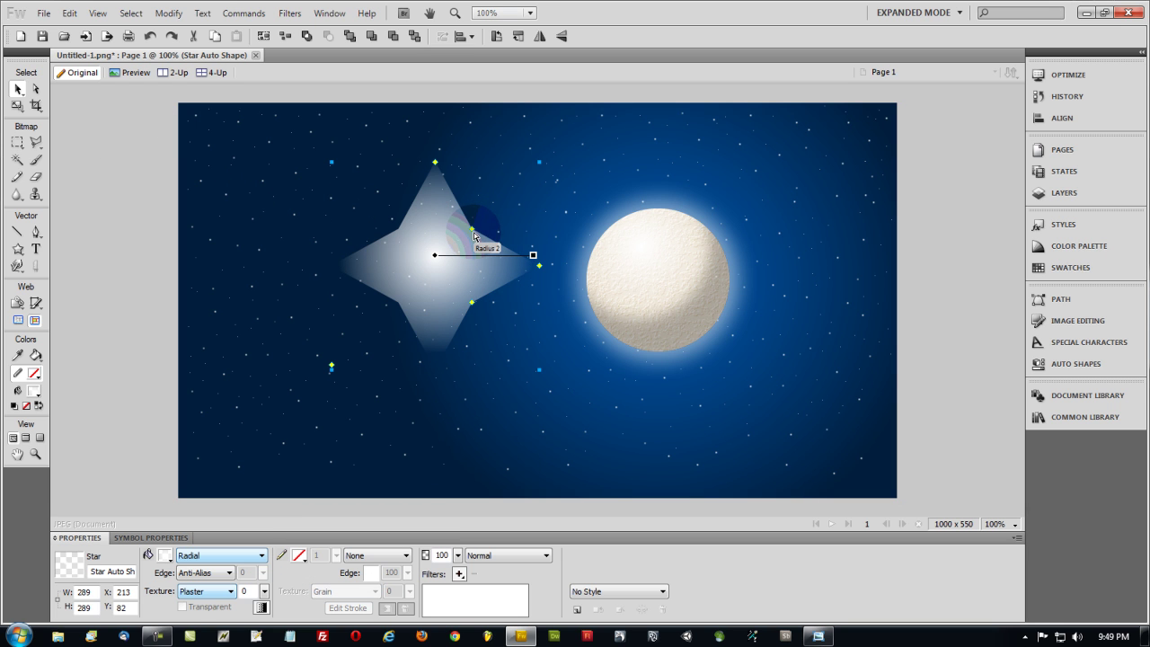
{"action": "left_click_drag", "start_coordinate": [472, 230], "coordinate": [441, 266]}
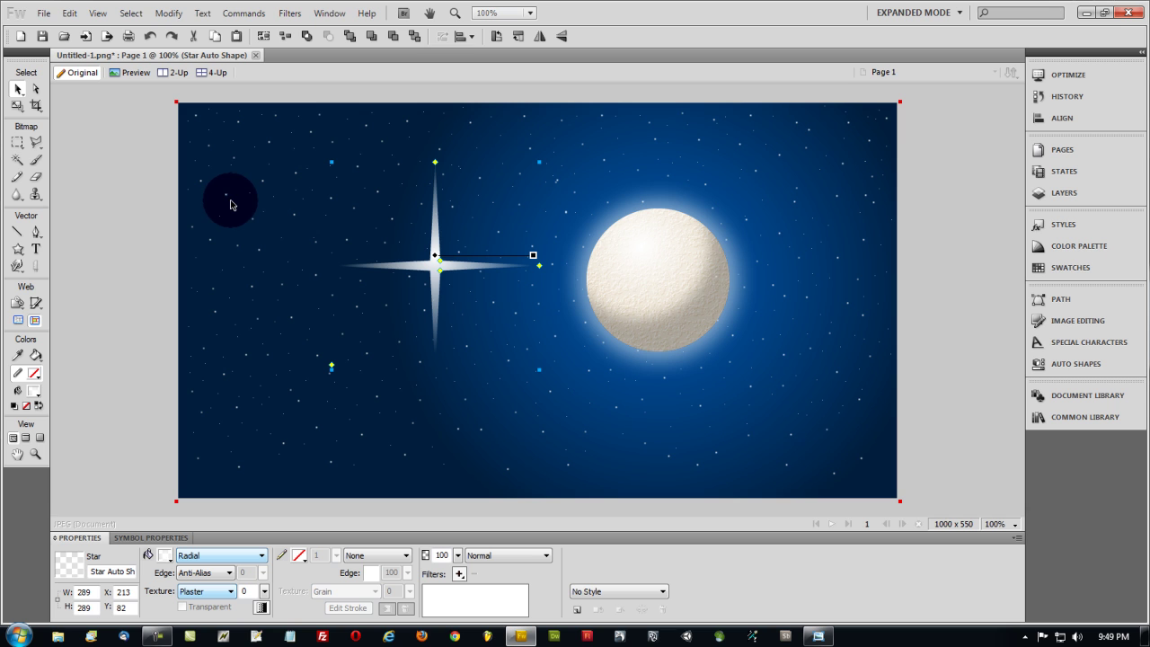
Rotate a duplicate of the star 45 degrees, shrink it to about 149 px and centre it on the original.
{"action": "key", "text": "q"}
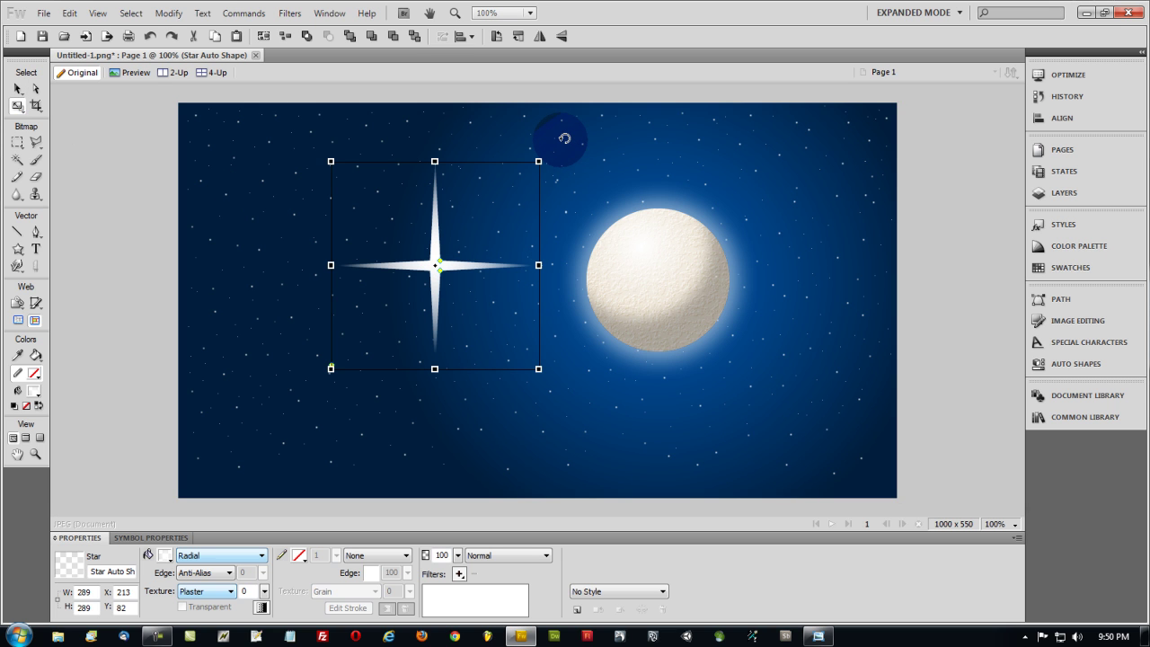
{"action": "left_click_drag", "start_coordinate": [568, 137], "coordinate": [628, 268]}
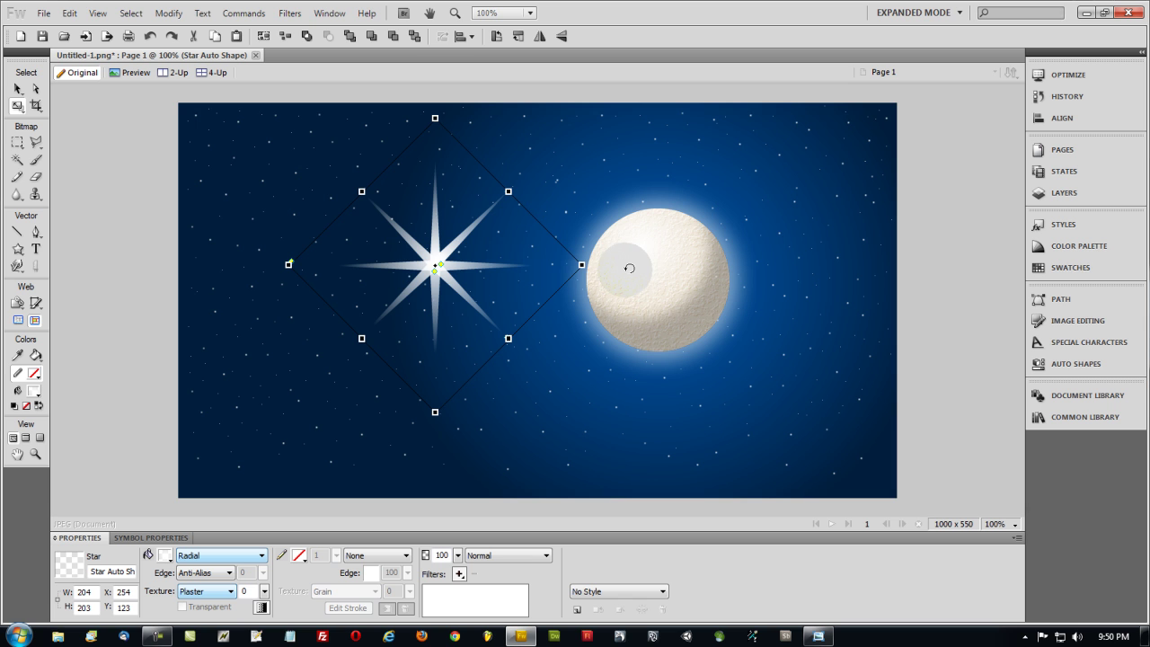
{"action": "left_click_drag", "start_coordinate": [582, 265], "coordinate": [501, 265]}
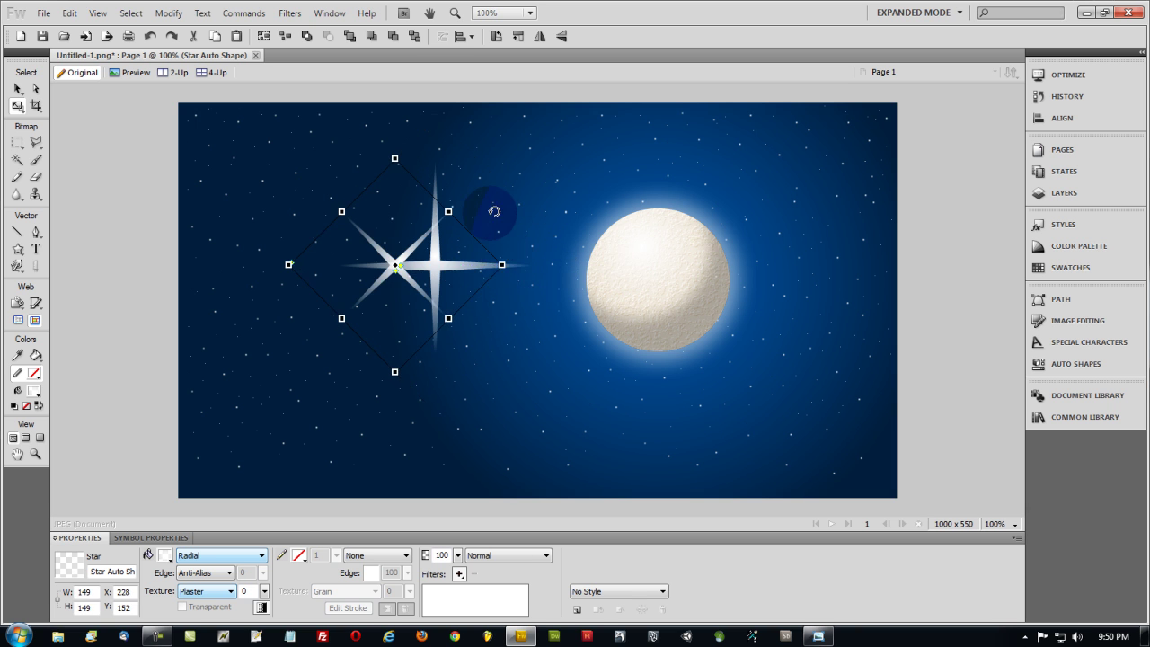
{"action": "left_click", "coordinate": [144, 217]}
Duplicate the large four-pointed star and shrink the copy to a tiny sparkle near the canvas's left edge.
{"action": "left_click", "coordinate": [386, 269]}
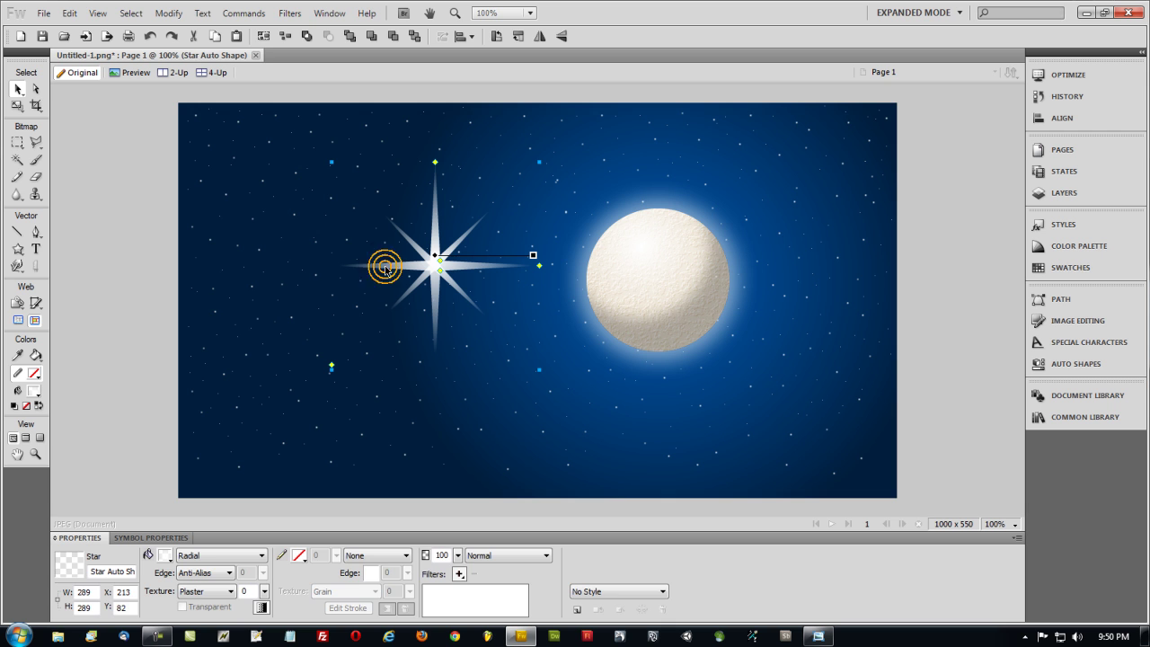
{"action": "left_click_drag", "start_coordinate": [386, 269], "coordinate": [266, 330]}
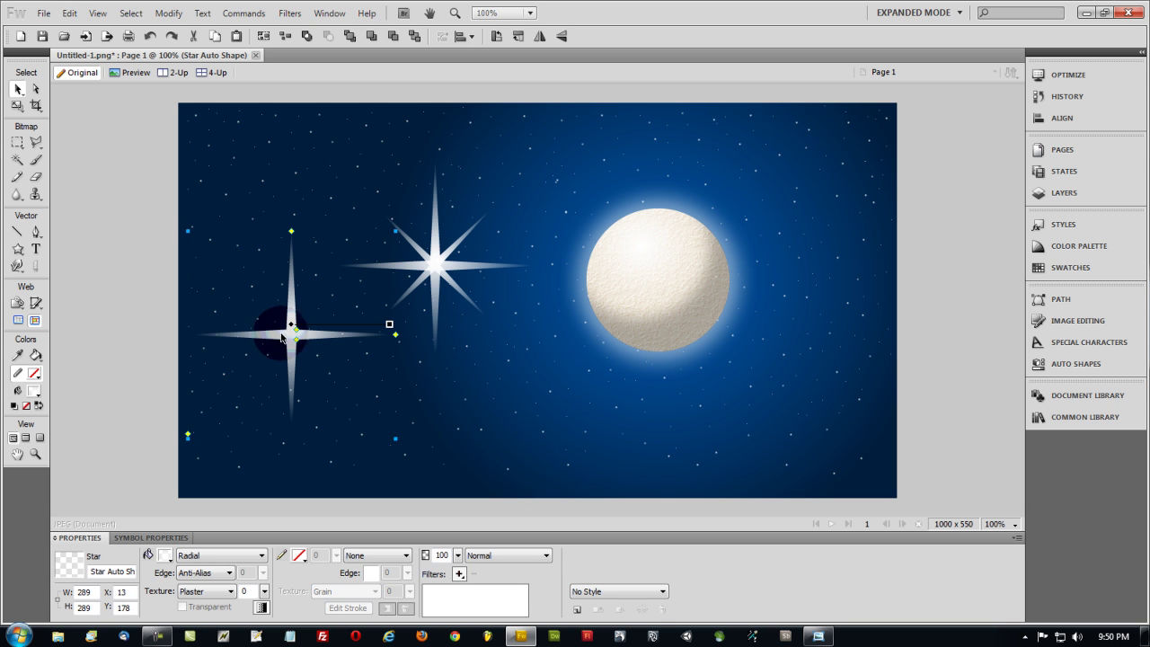
{"action": "left_click", "coordinate": [17, 105]}
{"action": "left_click_drag", "start_coordinate": [395, 438], "coordinate": [218, 232]}
{"action": "left_click", "coordinate": [17, 88]}
{"action": "left_click", "coordinate": [149, 219]}
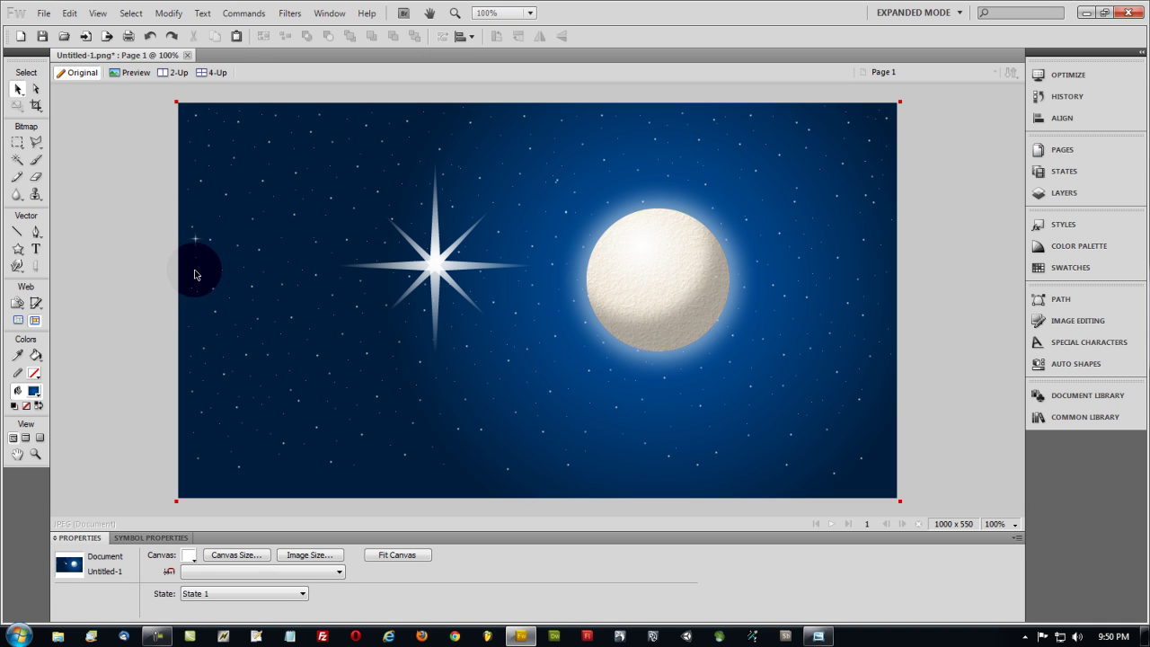
Shrink the diagonal four-pointed star to 135 px and recentre it on the large star.
{"action": "left_click", "coordinate": [428, 286]}
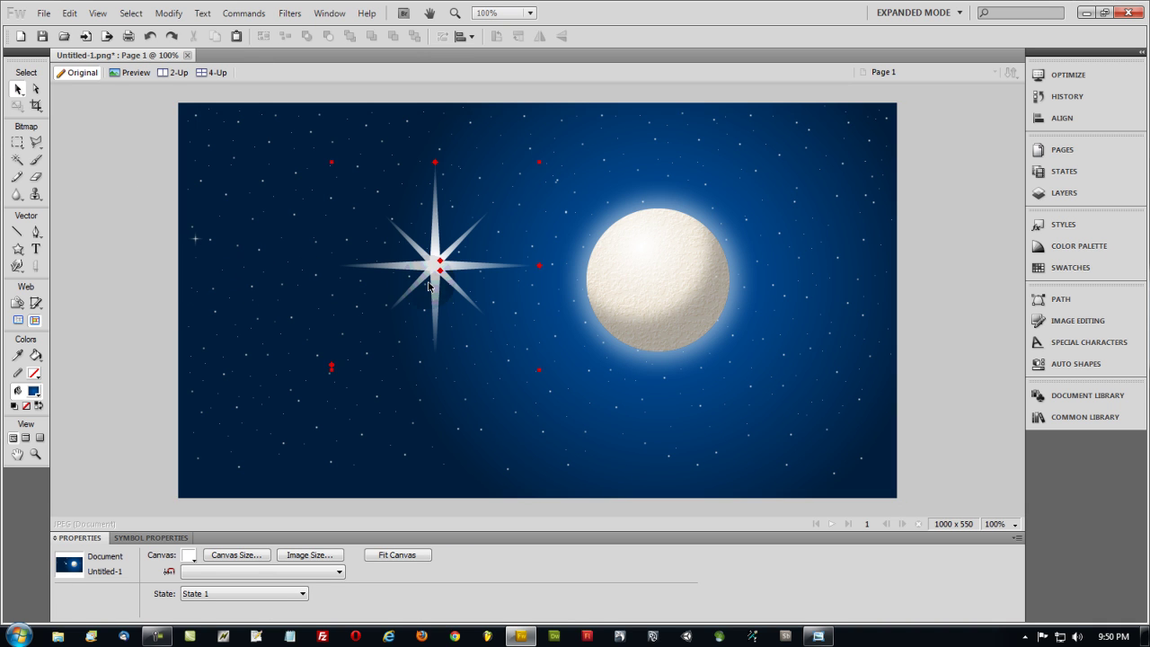
{"action": "left_click", "coordinate": [450, 256]}
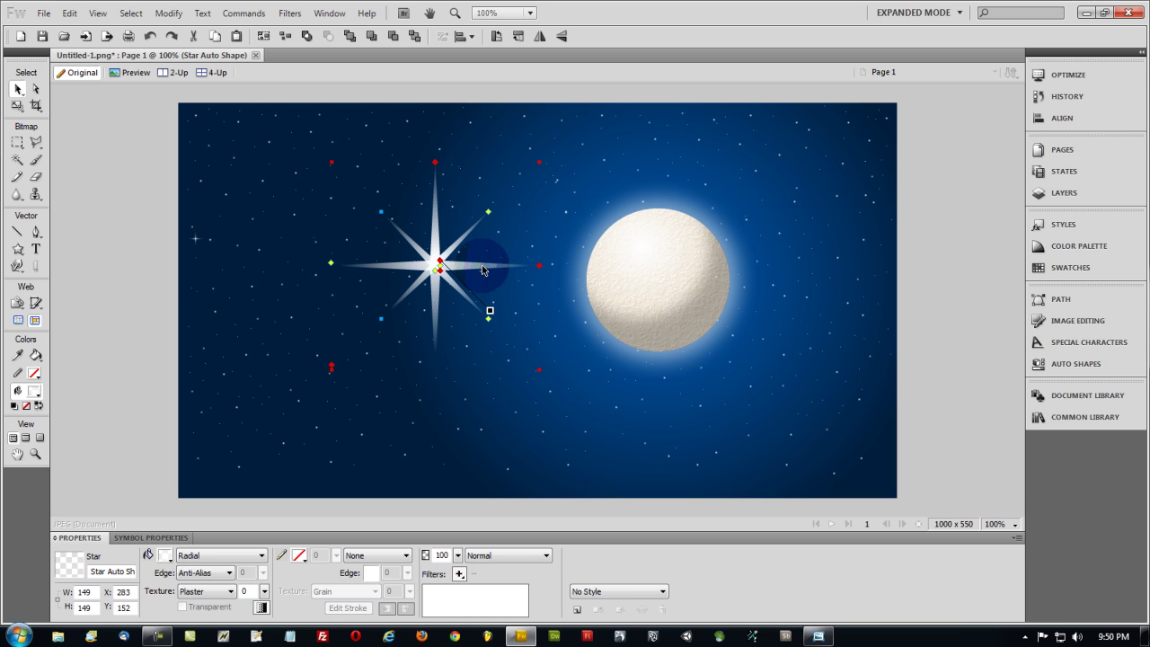
{"action": "left_click", "coordinate": [482, 269]}
{"action": "left_click", "coordinate": [16, 106]}
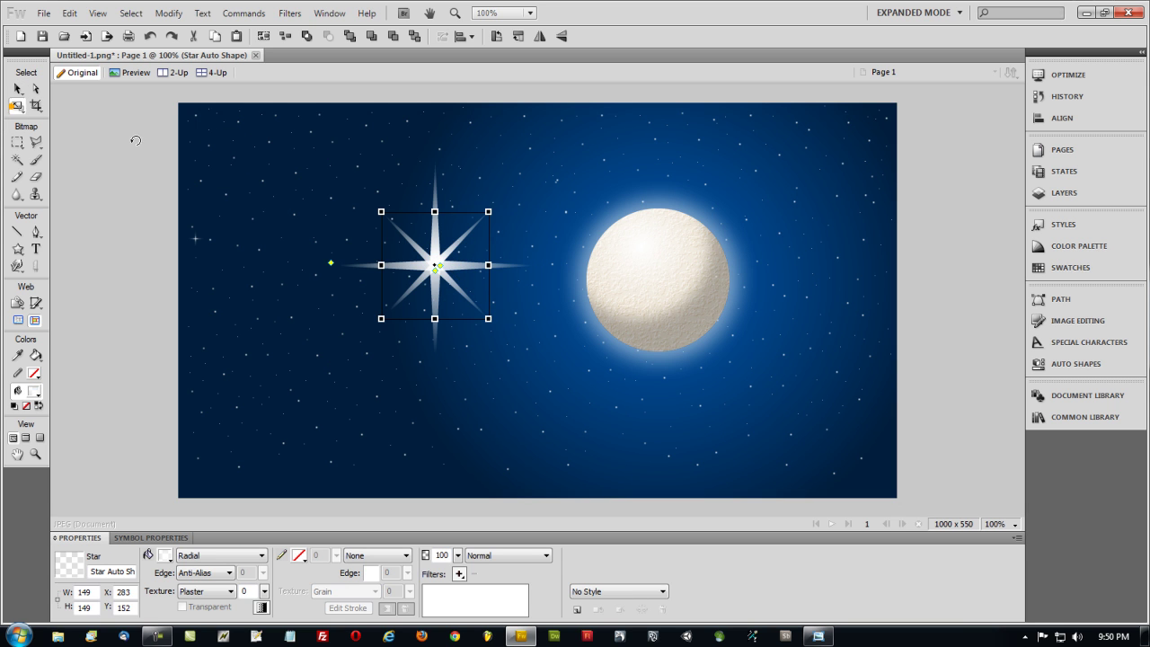
{"action": "left_click_drag", "start_coordinate": [490, 212], "coordinate": [475, 224]}
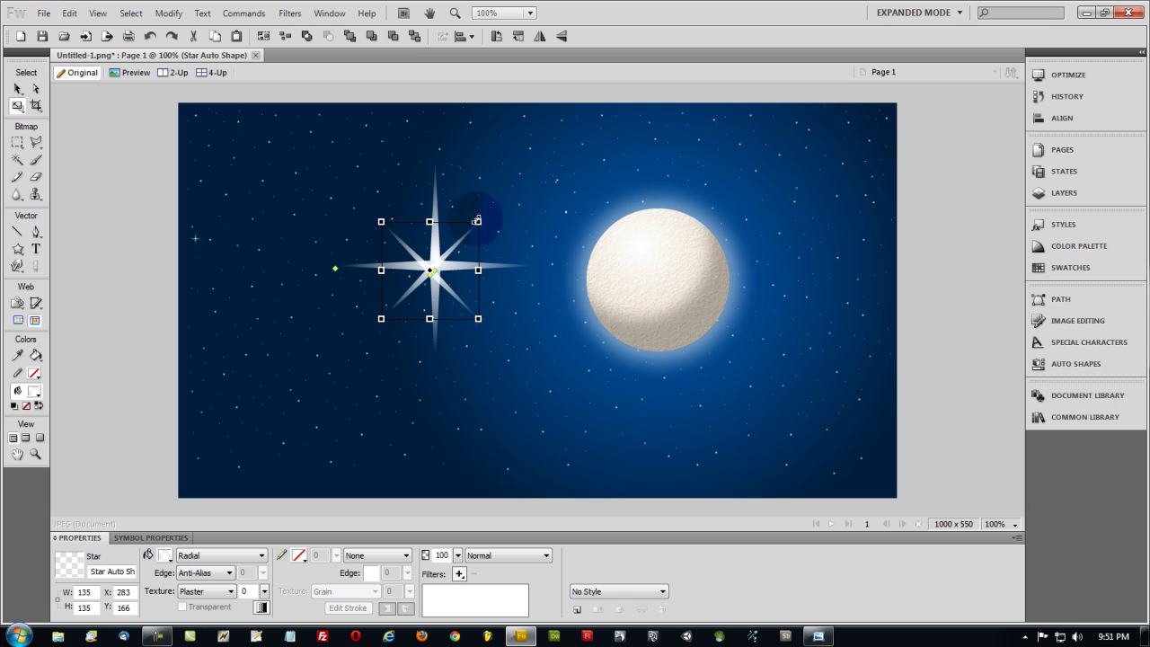
{"action": "left_click", "coordinate": [18, 88]}
{"action": "left_click_drag", "start_coordinate": [488, 320], "coordinate": [488, 275]}
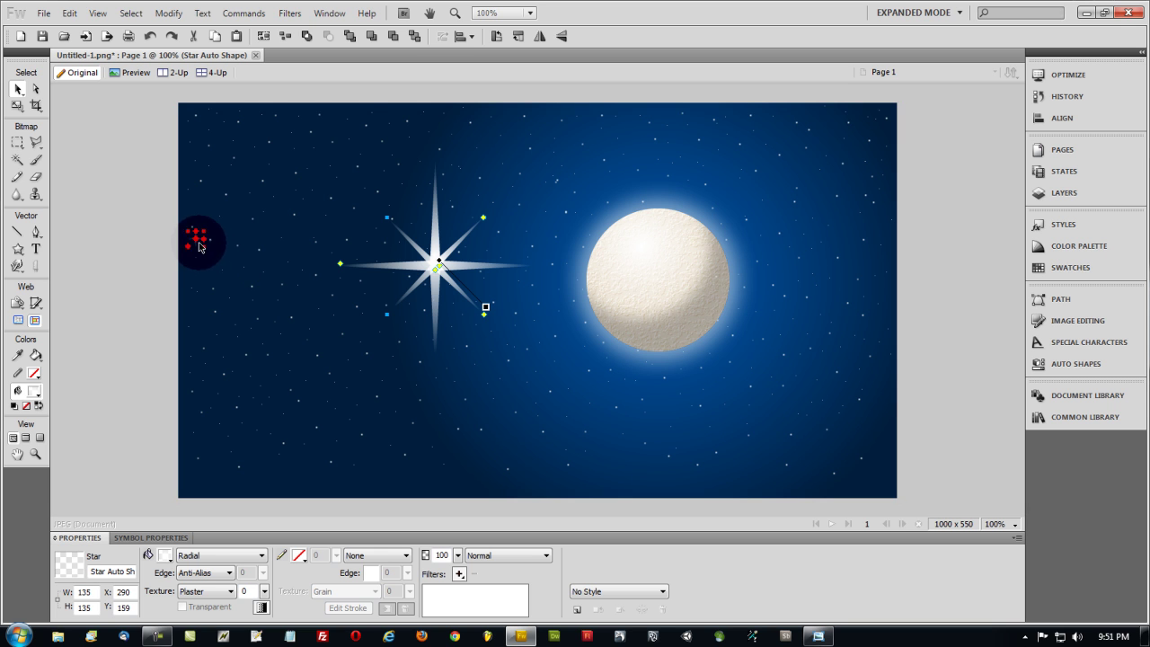
Group the large four-pointed star with the smaller diagonal star on top of it.
{"action": "key", "text": "ctrl+d"}
{"action": "left_click", "coordinate": [392, 264]}
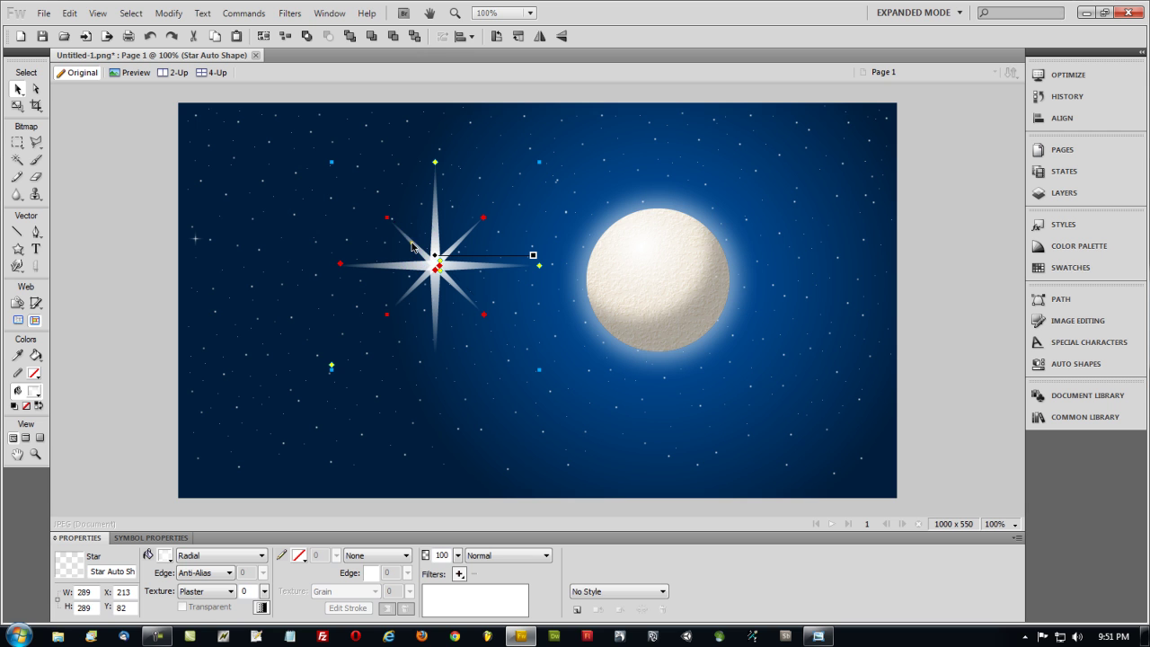
{"action": "left_click", "coordinate": [411, 244], "text": "shift"}
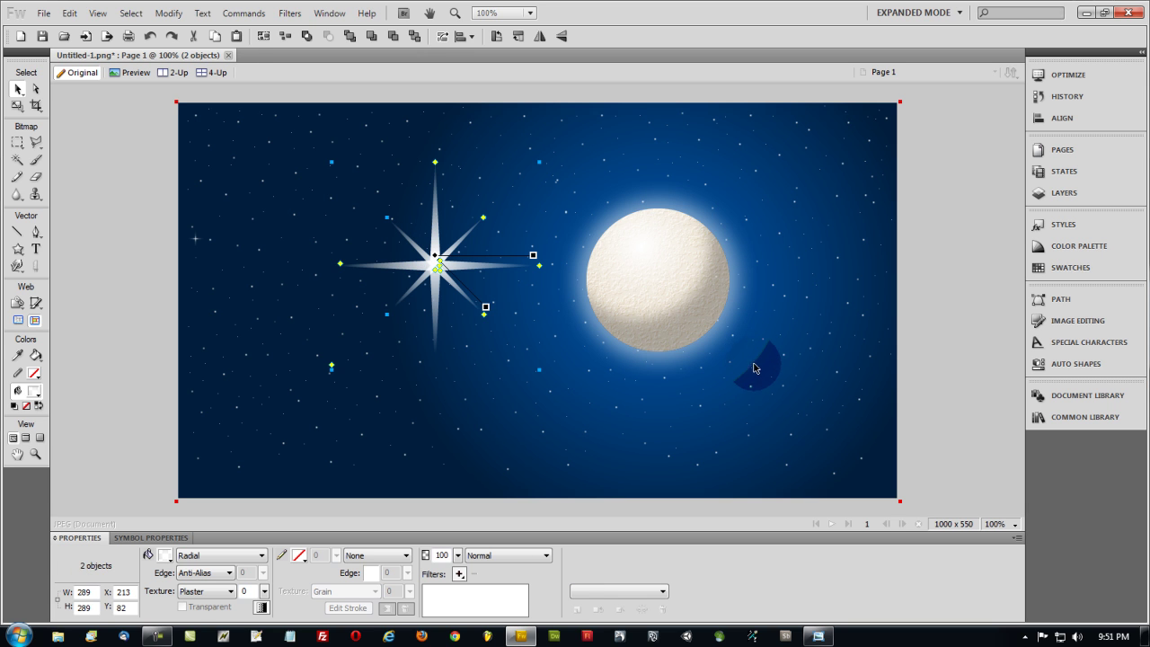
{"action": "key", "text": "ctrl+g"}
Move the star group into the upper-left part of the sky and scale it down to a 21 px sparkle.
{"action": "left_click_drag", "start_coordinate": [432, 268], "coordinate": [379, 243]}
{"action": "key", "text": "q"}
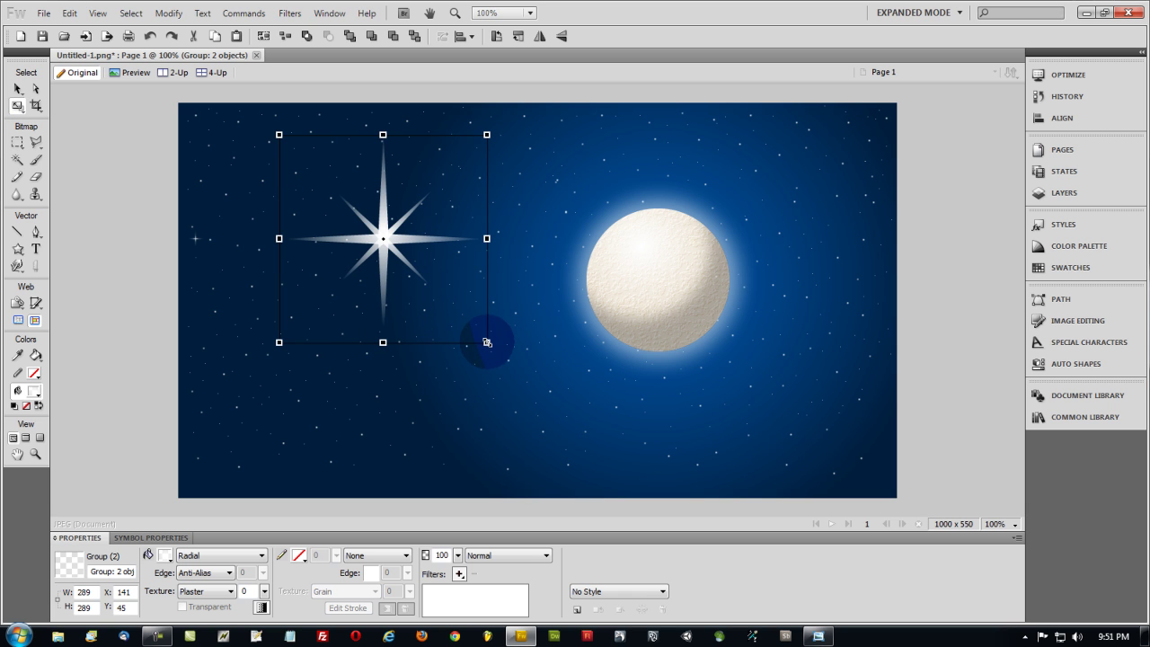
{"action": "left_click_drag", "start_coordinate": [486, 342], "coordinate": [292, 143]}
{"action": "key", "text": "Return"}
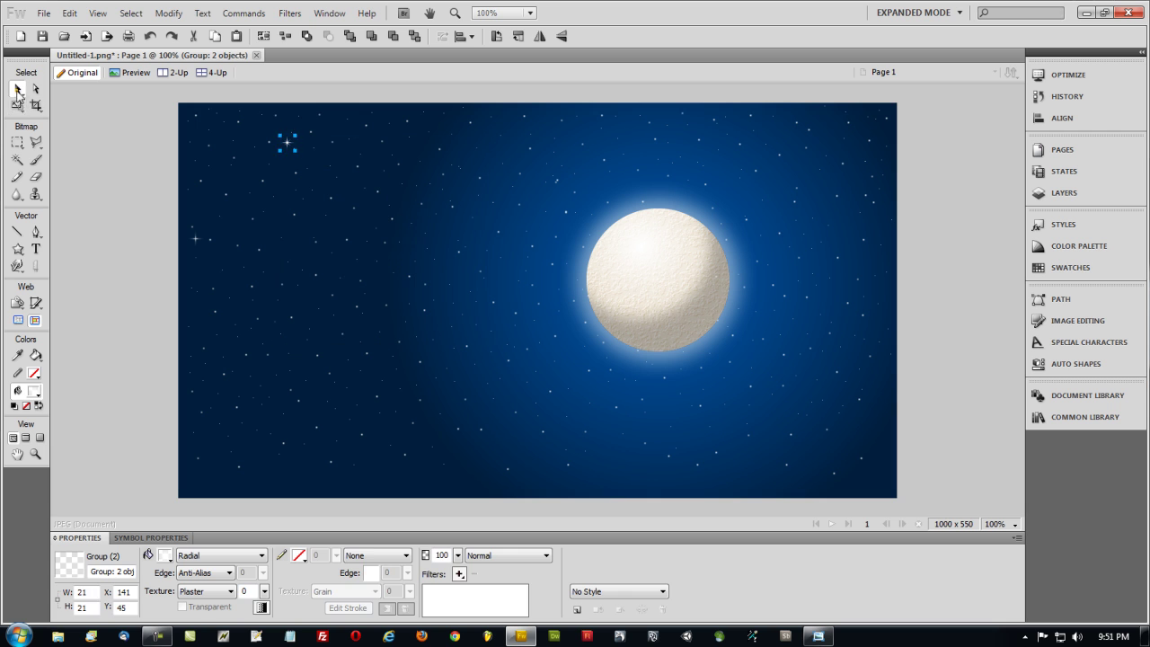
{"action": "left_click", "coordinate": [106, 139]}
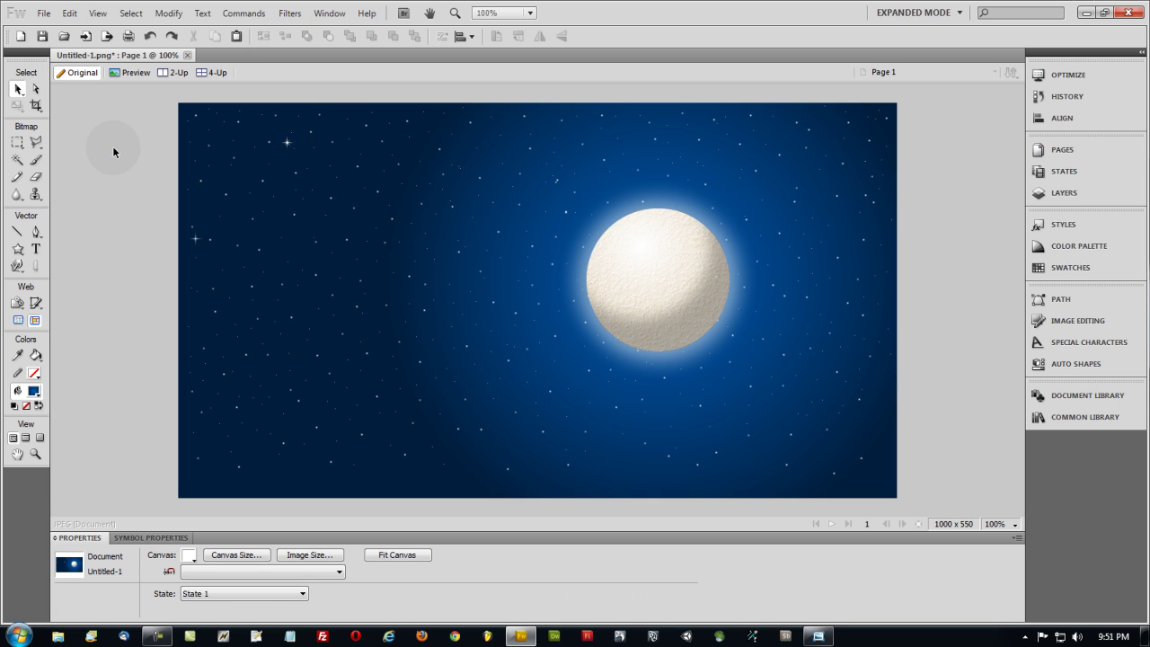
Duplicate the 21 px sparkle to its lower left and enlarge the copy to 29 px.
{"action": "left_click", "coordinate": [287, 141]}
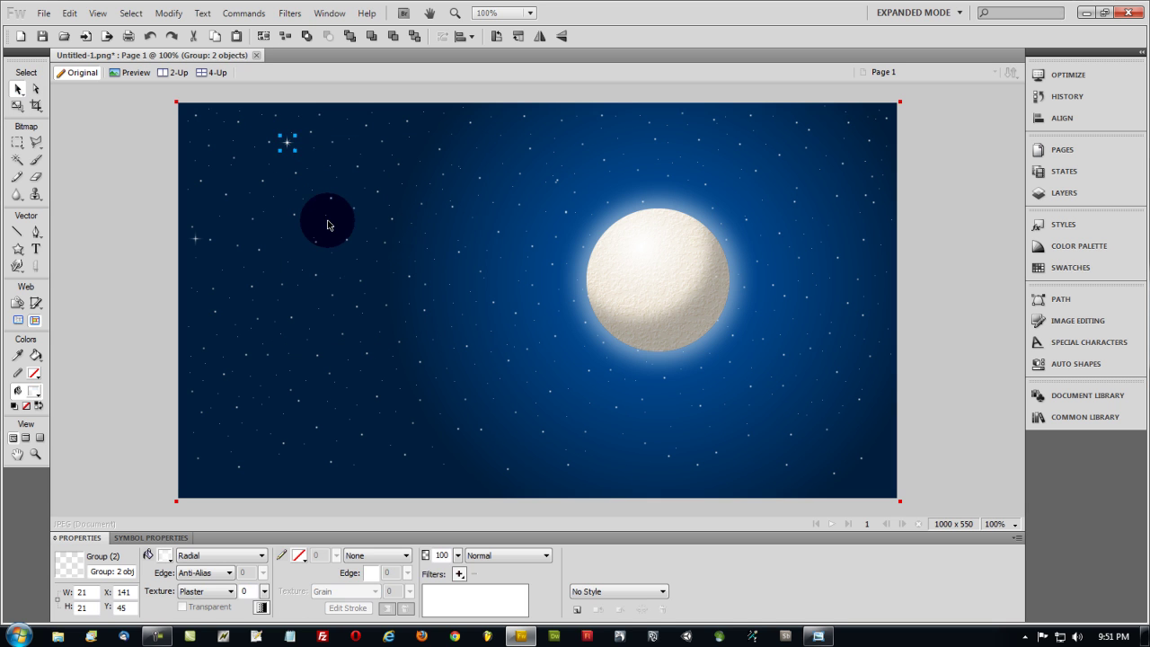
{"action": "key", "text": "ctrl+equal"}
{"action": "key", "text": "ctrl+equal"}
{"action": "key", "text": "ctrl+equal"}
{"action": "key", "text": "ctrl+equal"}
{"action": "key", "text": "ctrl+equal"}
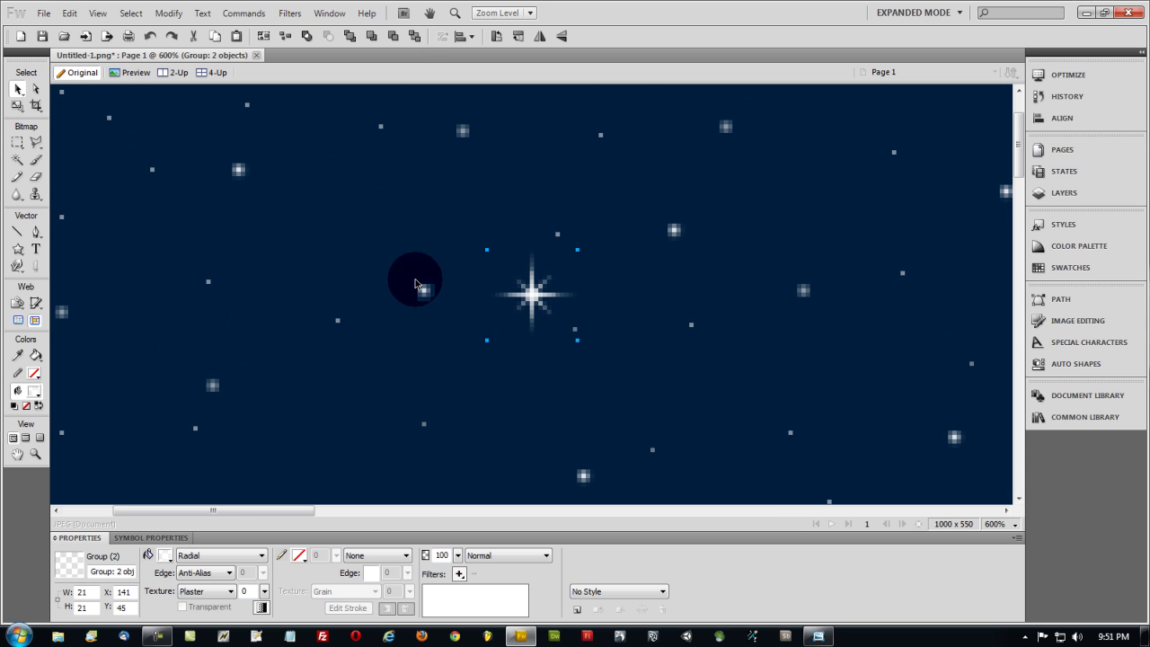
{"action": "left_click_drag", "start_coordinate": [534, 329], "coordinate": [357, 389]}
{"action": "left_click", "coordinate": [17, 105]}
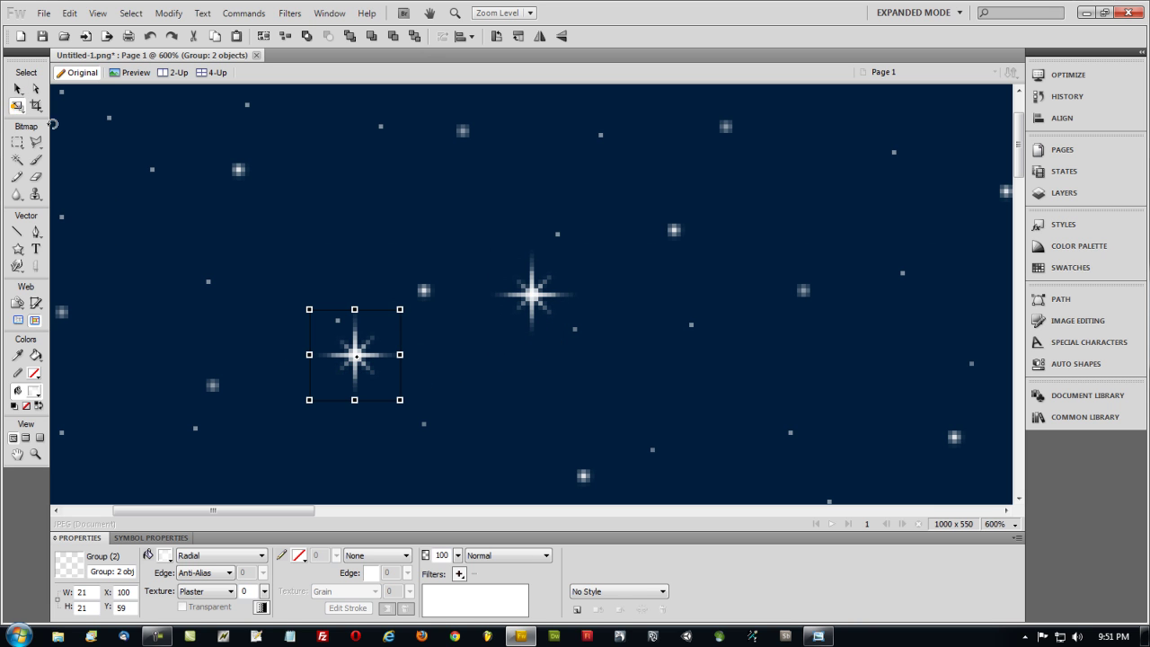
{"action": "left_click_drag", "start_coordinate": [400, 309], "coordinate": [439, 277]}
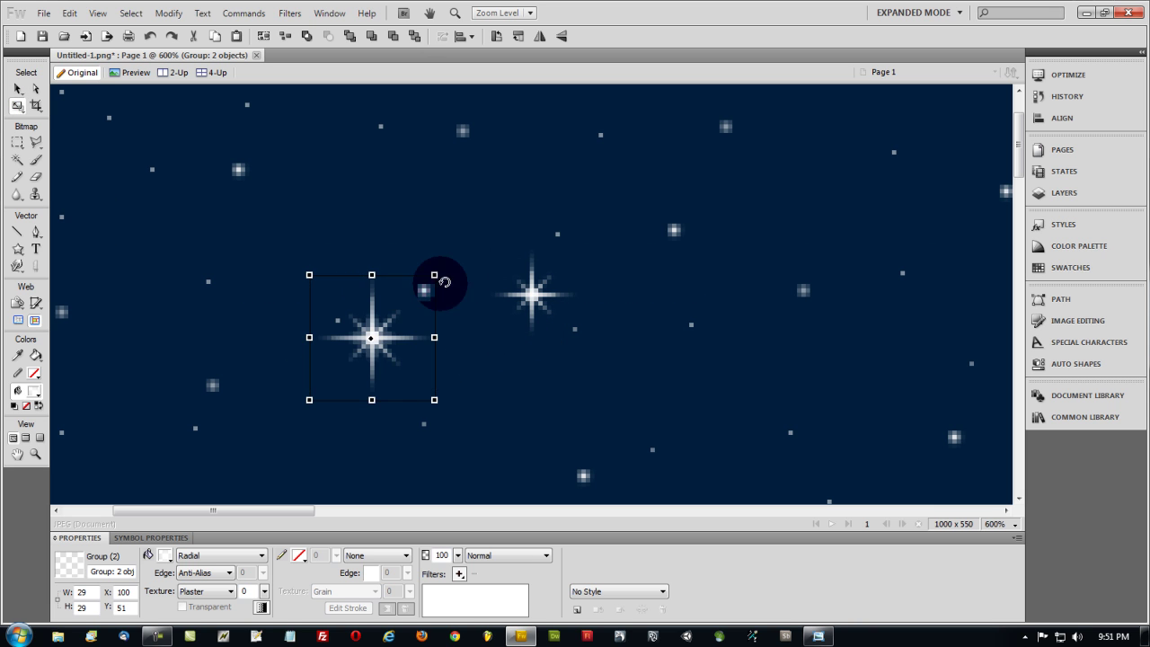
{"action": "left_click", "coordinate": [18, 89]}
Move the 29 px sparkle to about X 394, Y 125 and scatter more sparkle copies across the sky.
{"action": "scroll", "coordinate": [153, 178], "scroll_direction": "down", "scroll_amount": 4}
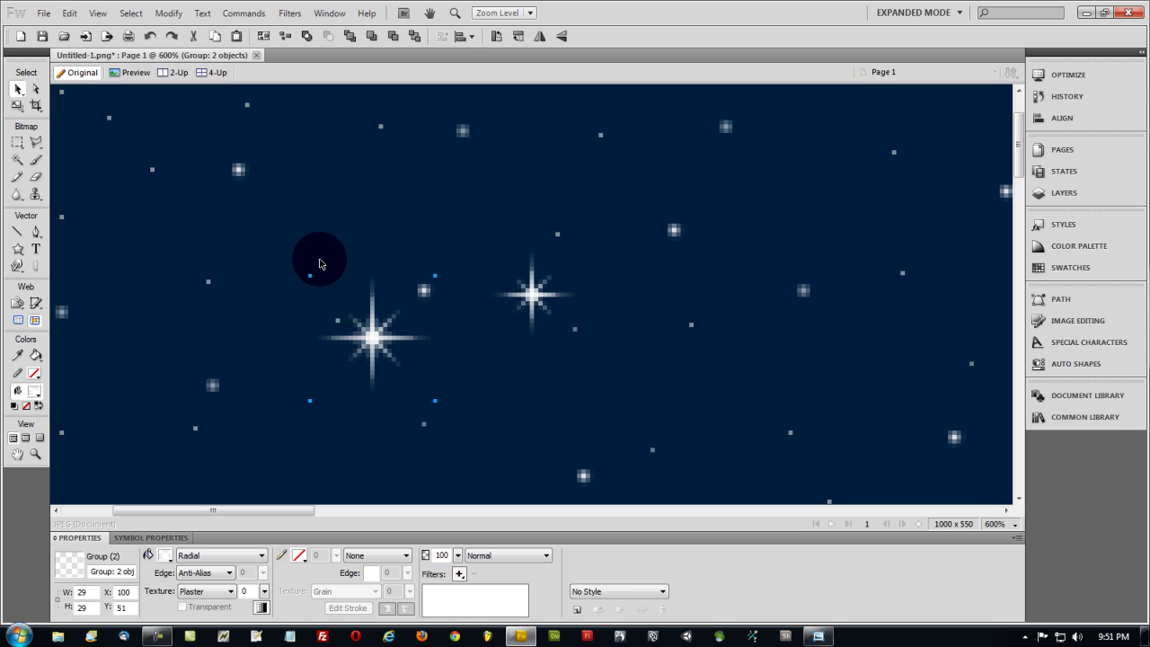
{"action": "left_click", "coordinate": [264, 154]}
{"action": "scroll", "coordinate": [264, 153], "scroll_direction": "up", "scroll_amount": 2}
{"action": "scroll", "coordinate": [267, 191], "scroll_direction": "up", "scroll_amount": 2}
{"action": "left_click_drag", "start_coordinate": [348, 286], "coordinate": [978, 440]}
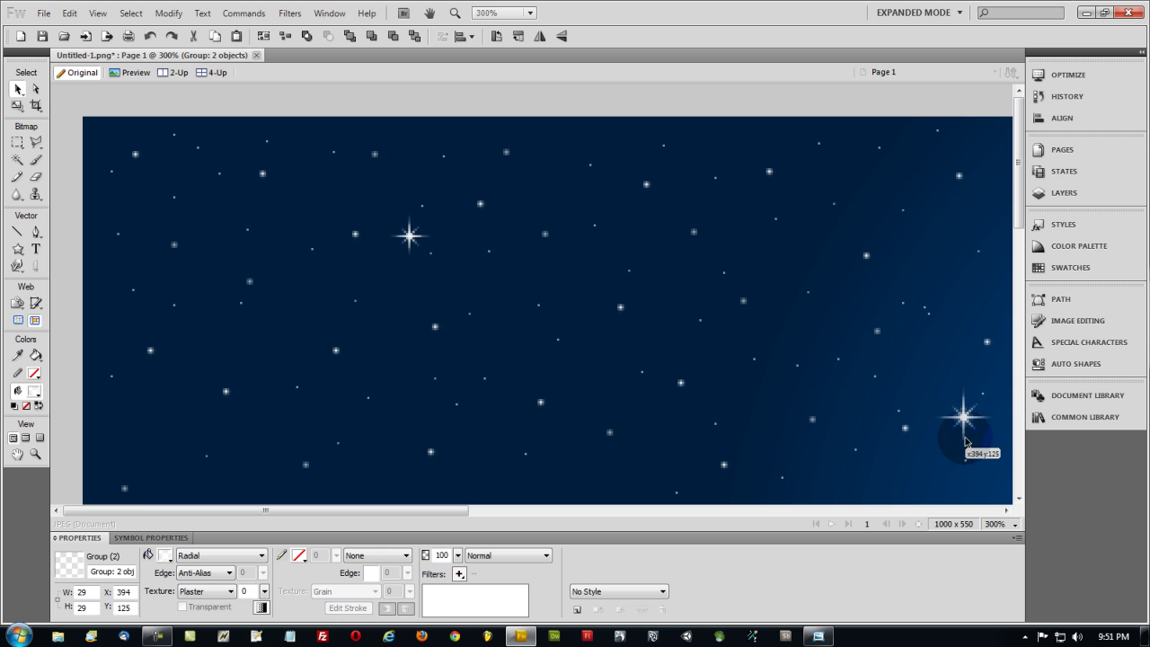
{"action": "scroll", "coordinate": [719, 373], "scroll_direction": "down", "scroll_amount": 3}
{"action": "left_click", "coordinate": [210, 230]}
{"action": "left_click_drag", "start_coordinate": [209, 231], "coordinate": [571, 390]}
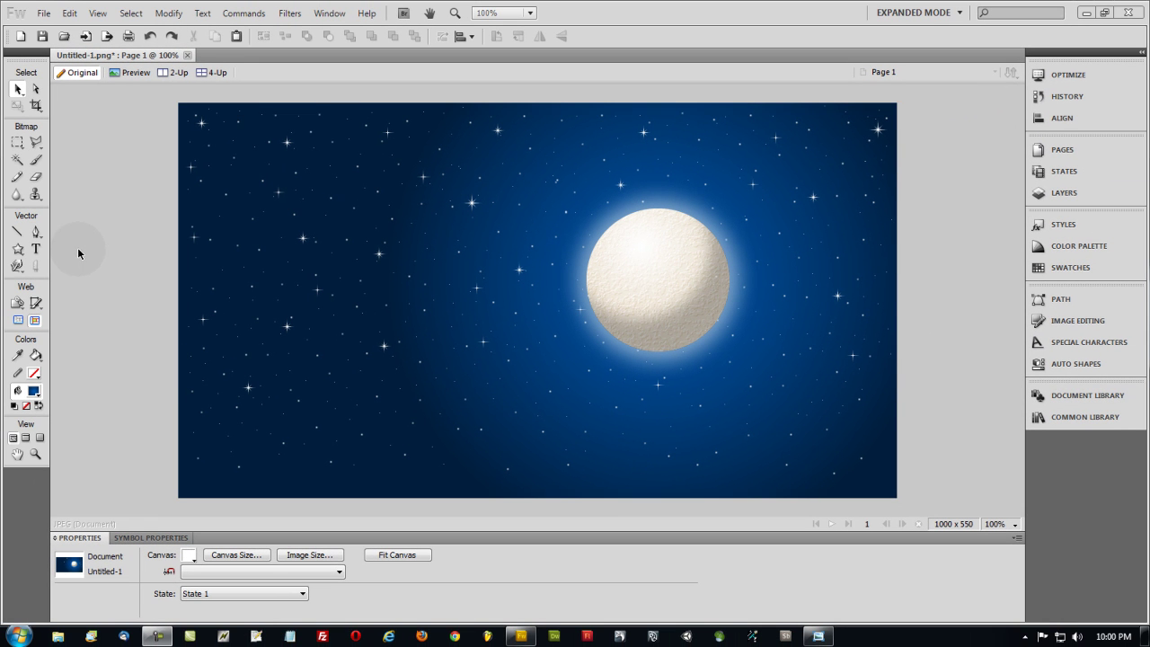
Draw a closed hill shape with the Pen tool along the canvas's lower edge, wavy on top, about 1106 by 165 px.
{"action": "left_click", "coordinate": [36, 233]}
{"action": "left_click", "coordinate": [49, 243]}
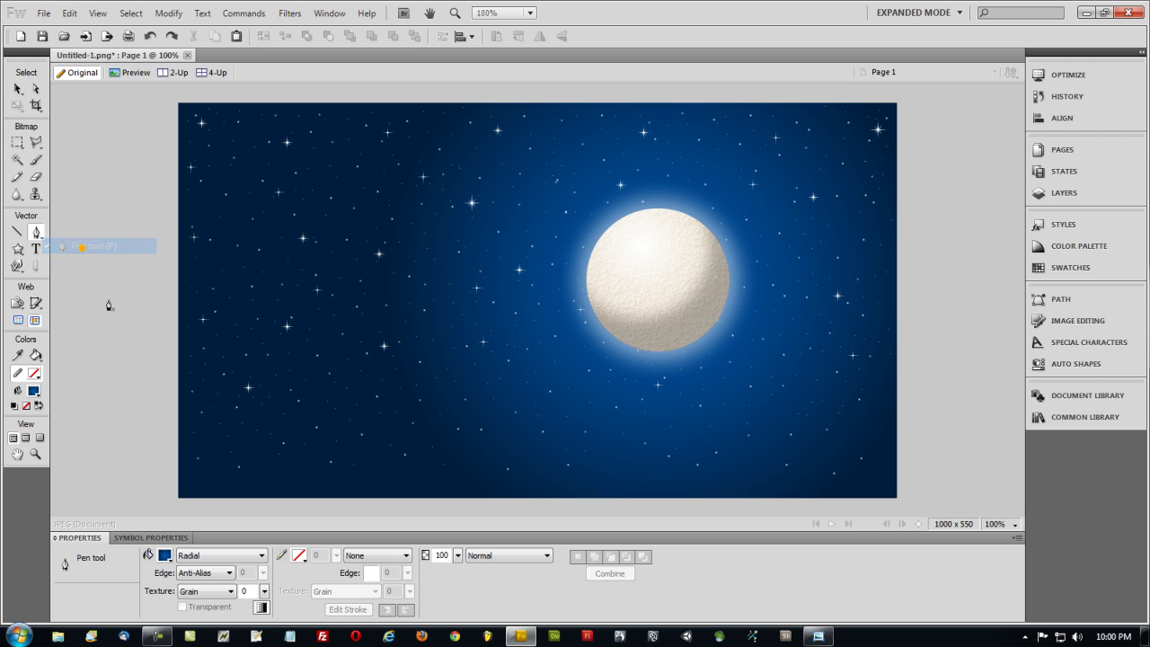
{"action": "left_click", "coordinate": [164, 414]}
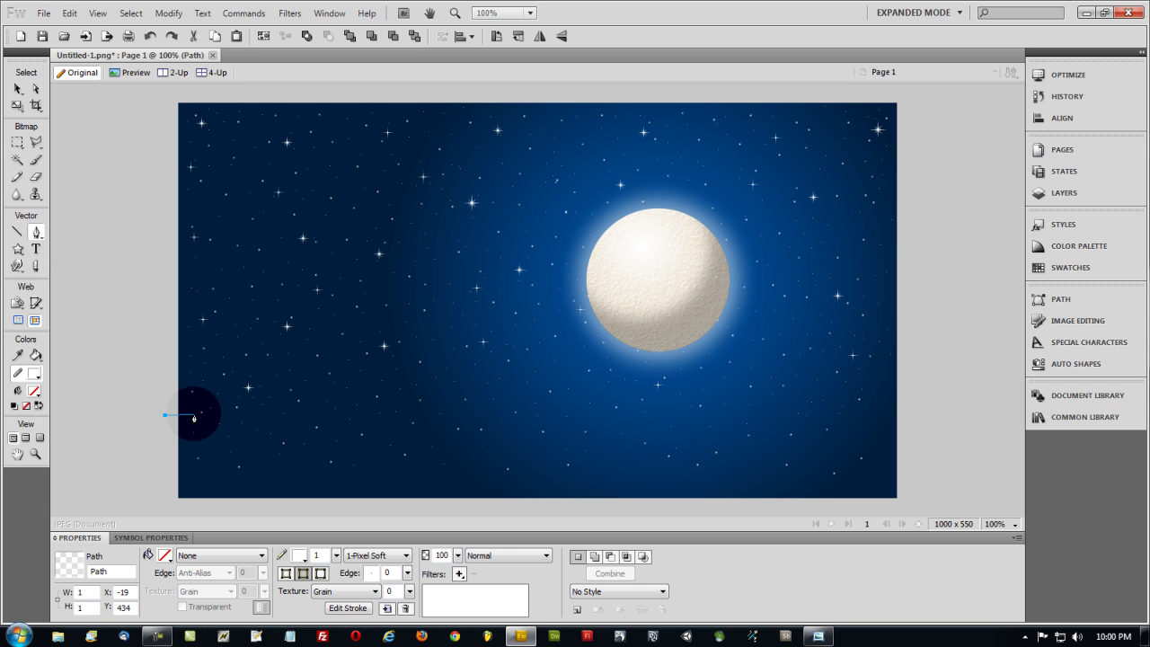
{"action": "left_click_drag", "start_coordinate": [430, 399], "coordinate": [566, 446]}
{"action": "left_click_drag", "start_coordinate": [831, 398], "coordinate": [908, 426]}
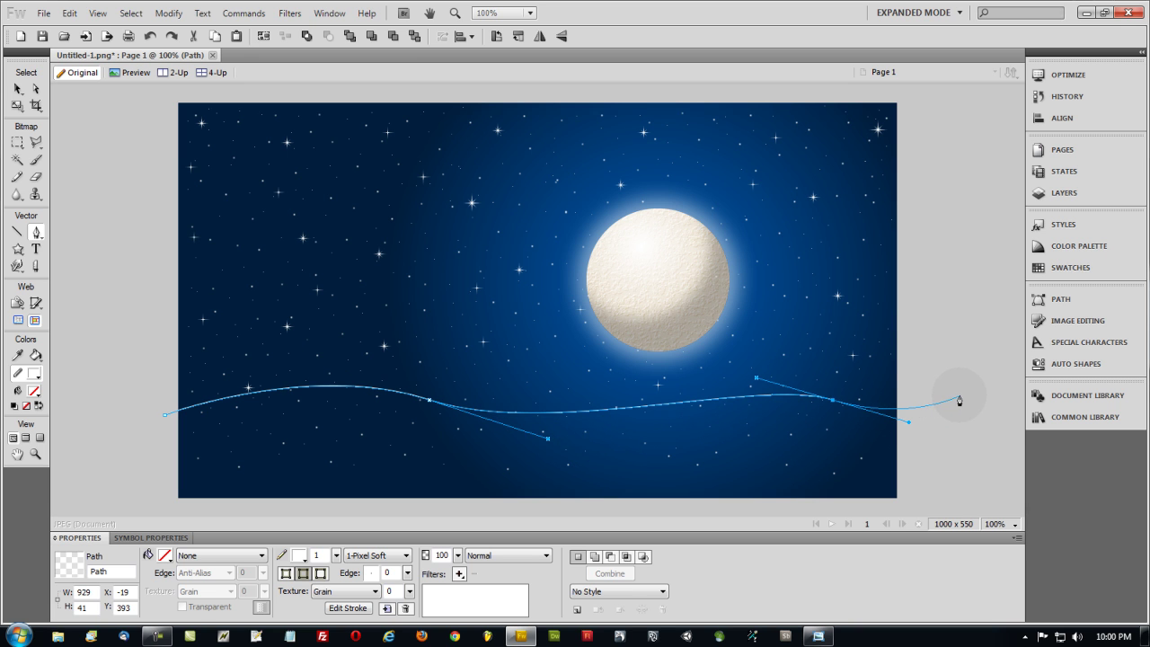
{"action": "left_click", "coordinate": [164, 414]}
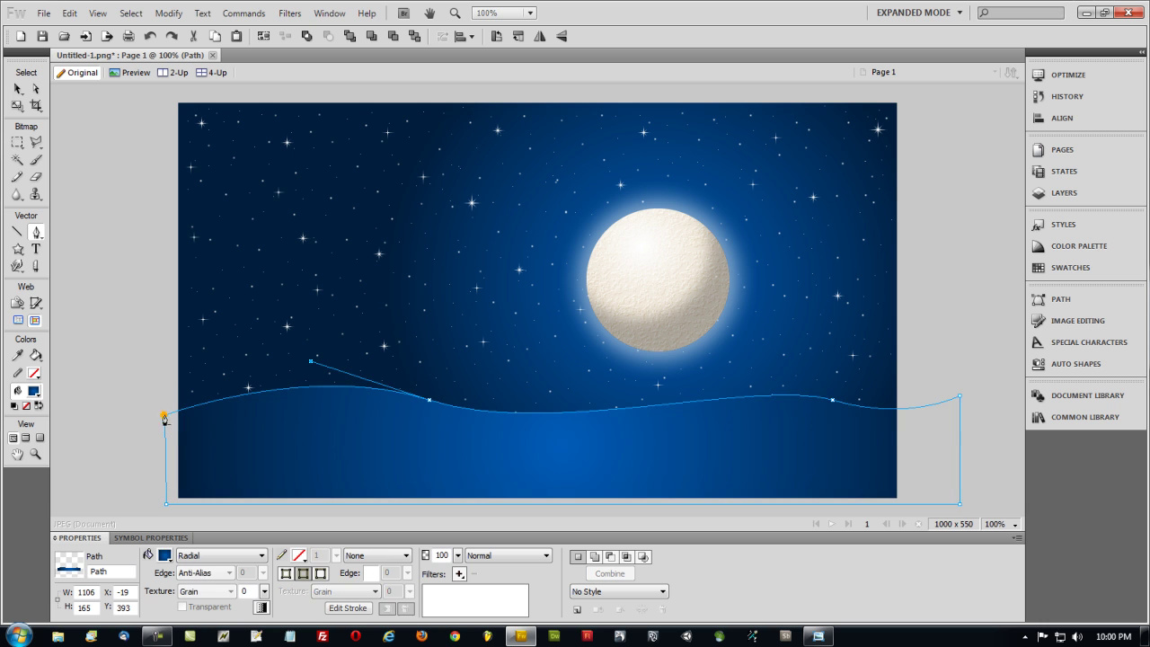
Change the hill's fill to an Ellipse gradient, shrink the gradient and centre its highlight on the slope beneath the moon.
{"action": "left_click", "coordinate": [17, 89]}
{"action": "left_click", "coordinate": [205, 555]}
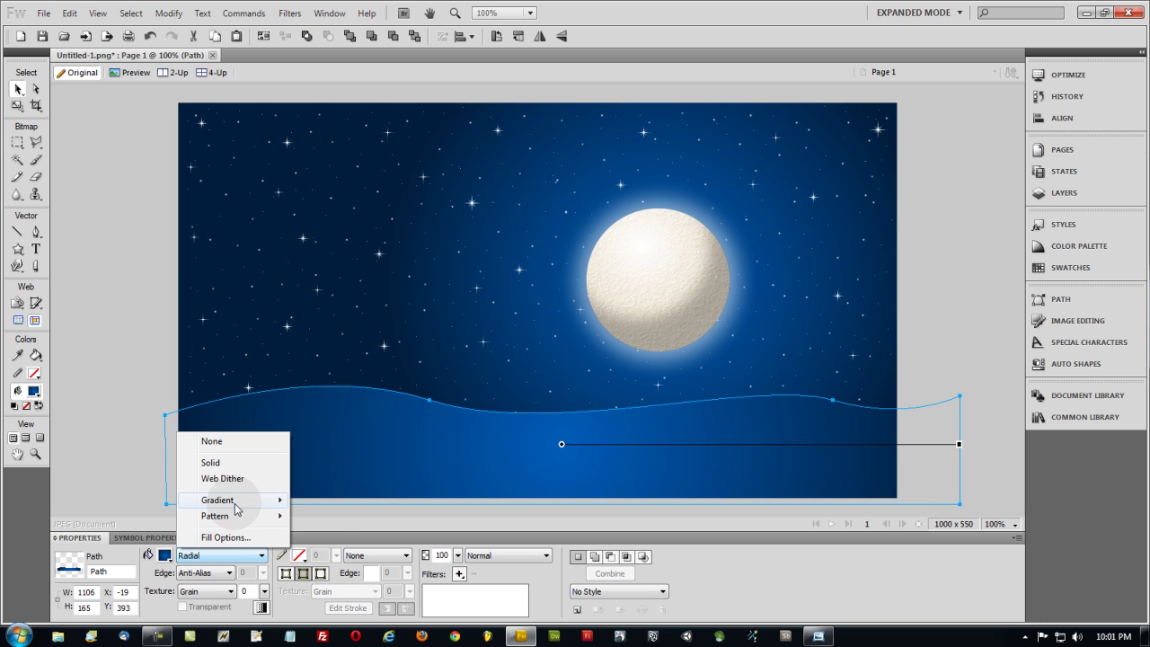
{"action": "mouse_move", "coordinate": [254, 500]}
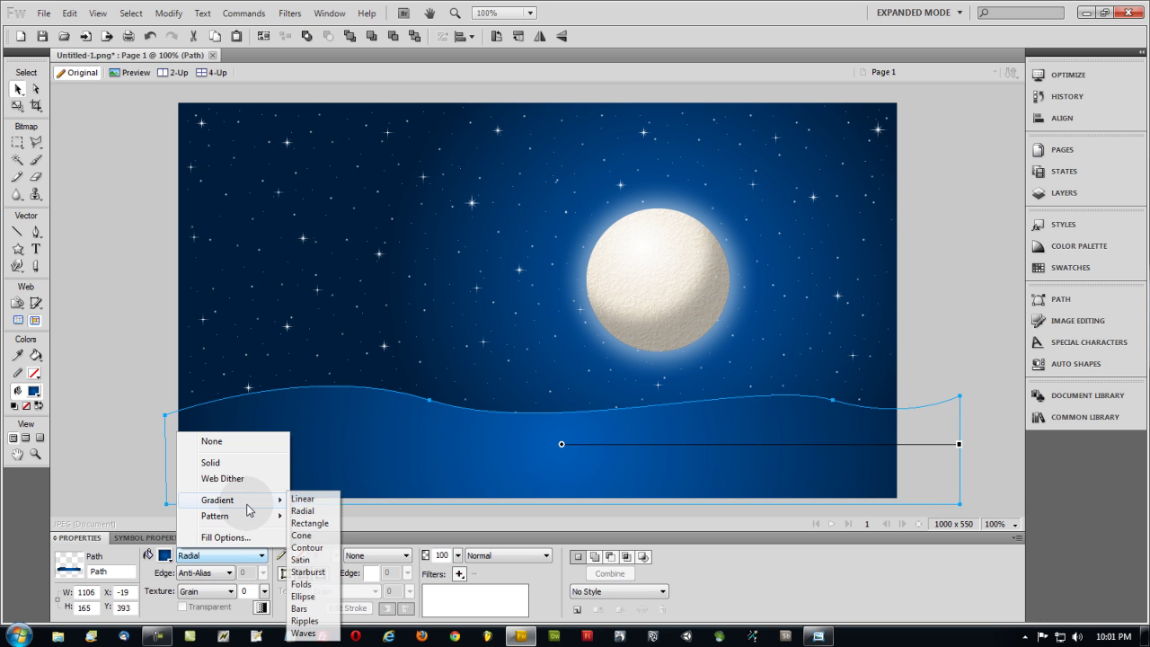
{"action": "left_click", "coordinate": [303, 596]}
{"action": "left_click_drag", "start_coordinate": [561, 441], "coordinate": [834, 397]}
{"action": "left_click_drag", "start_coordinate": [709, 406], "coordinate": [600, 403]}
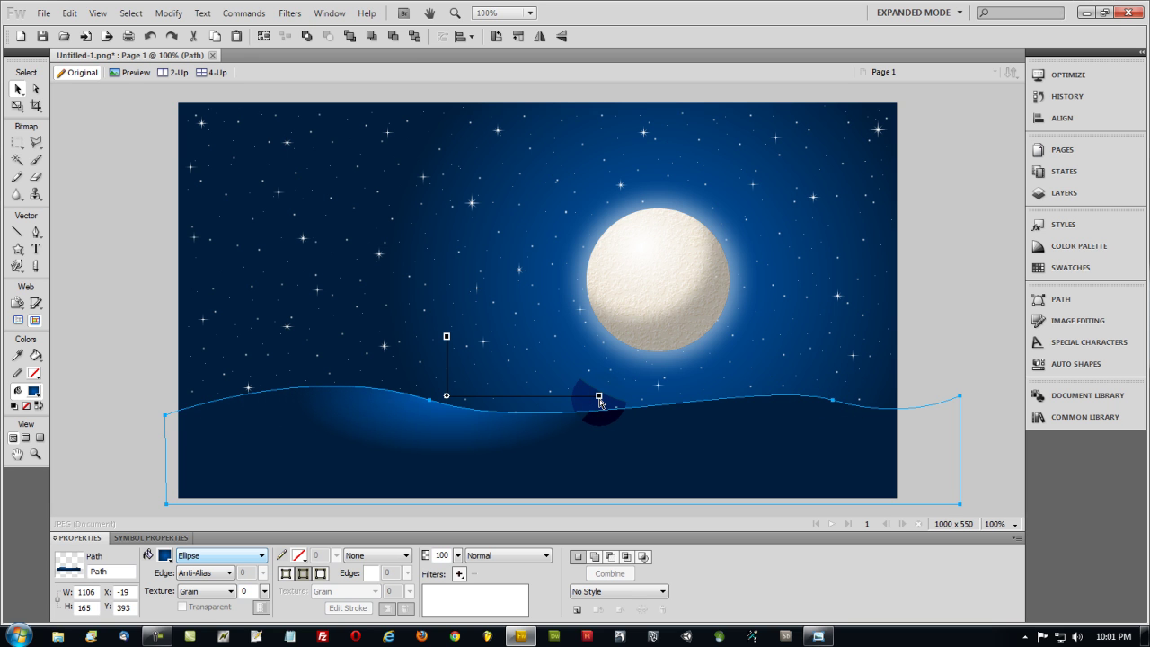
{"action": "left_click_drag", "start_coordinate": [448, 397], "coordinate": [667, 378]}
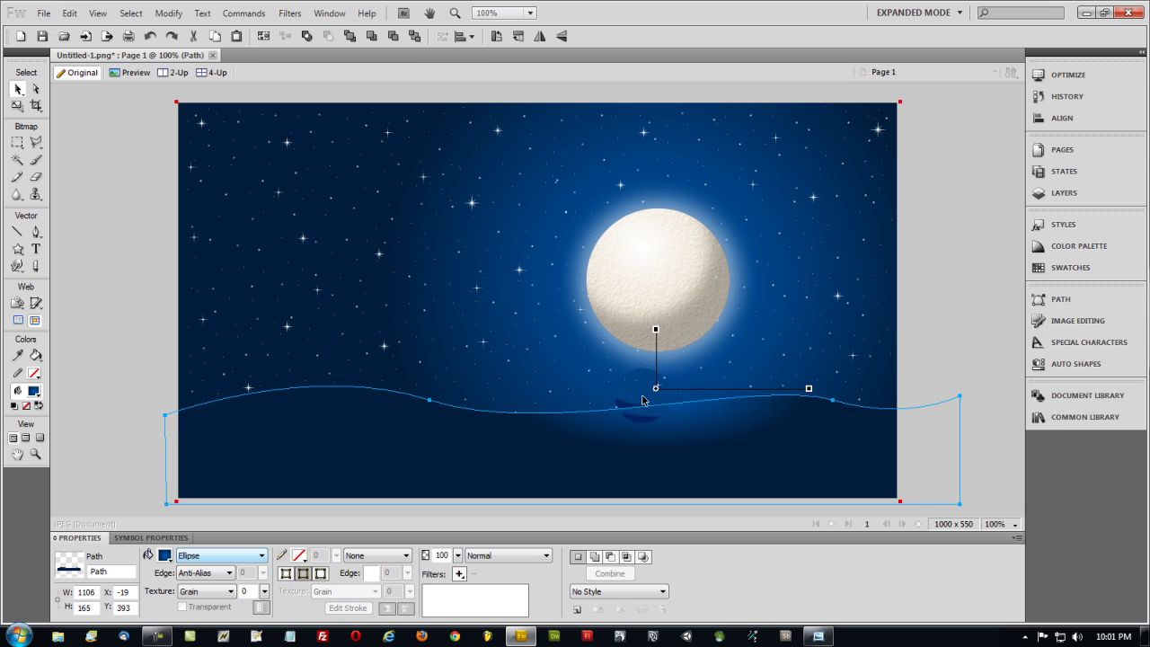
Set the outer colour of the hill's gradient to a brighter blue, RGB 0, 84, 168.
{"action": "left_click", "coordinate": [164, 555]}
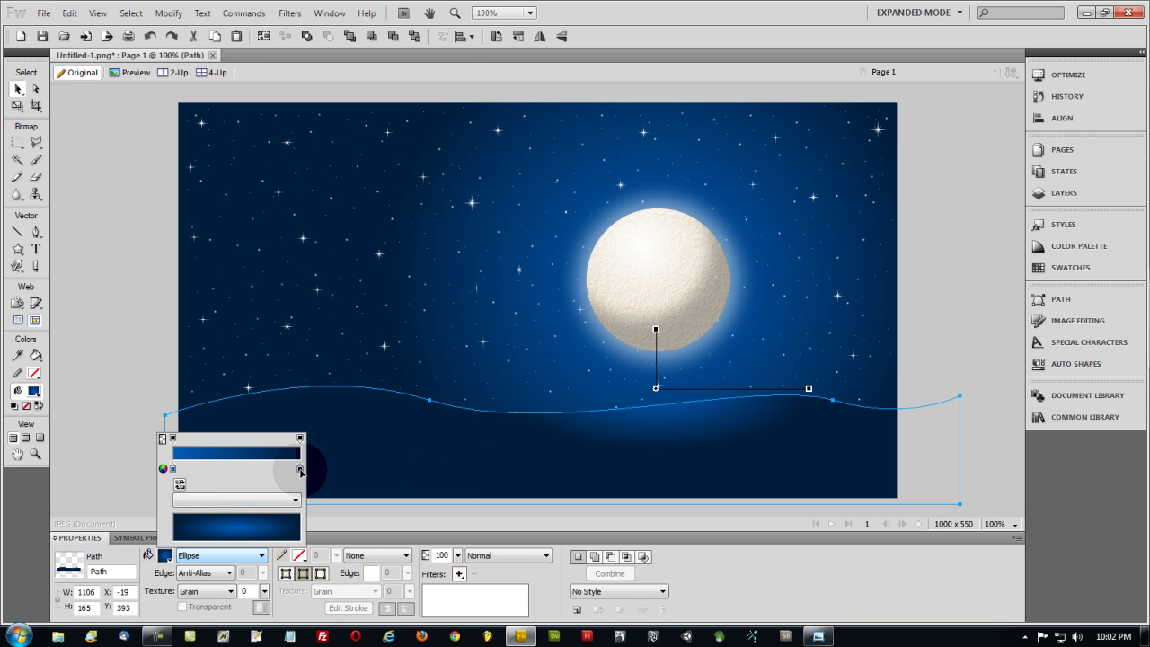
{"action": "left_click", "coordinate": [300, 469]}
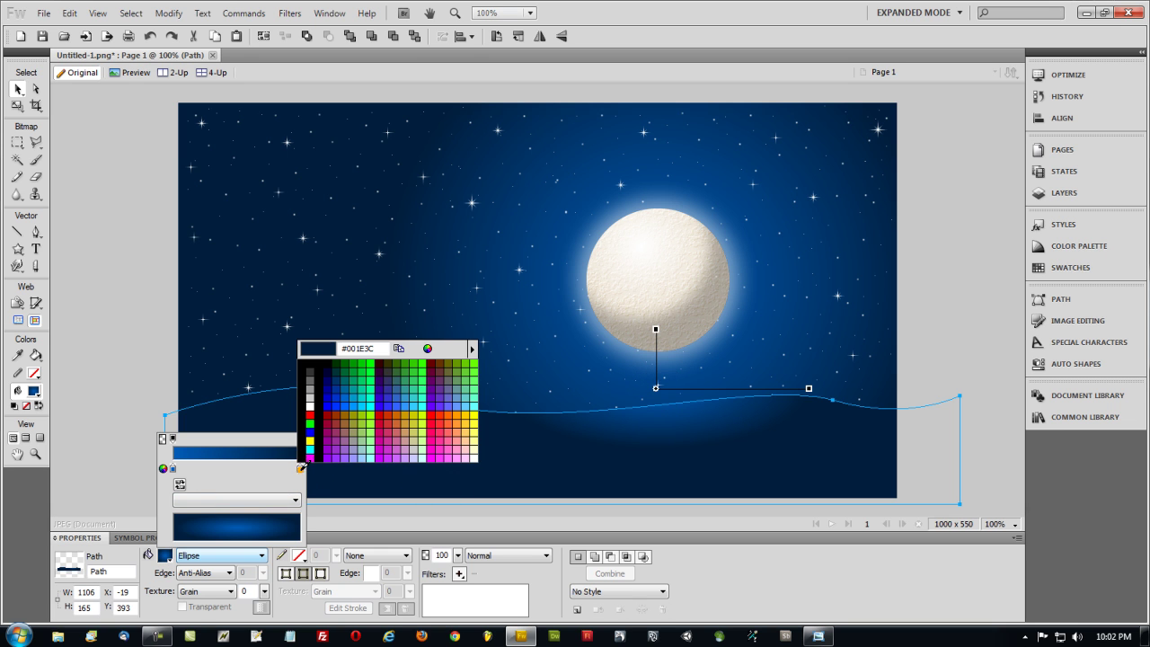
{"action": "left_click", "coordinate": [427, 347]}
{"action": "left_click", "coordinate": [503, 340]}
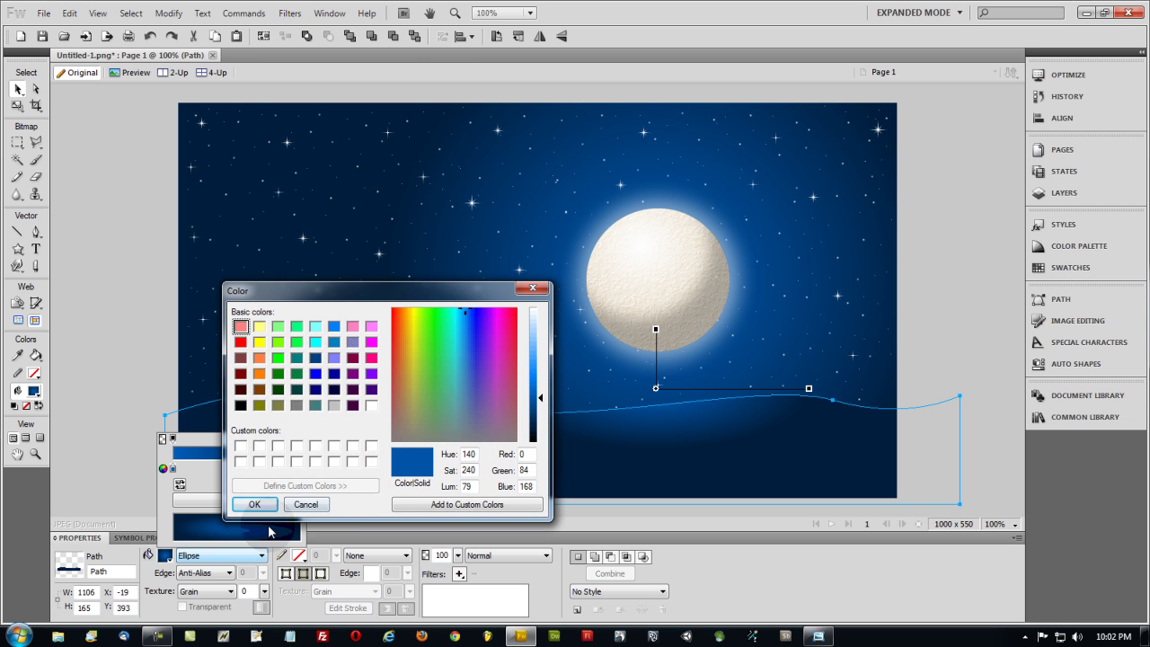
{"action": "left_click", "coordinate": [253, 503]}
Set the centre colour of the hill's gradient to white and place the highlight beneath the moon.
{"action": "left_click", "coordinate": [654, 388]}
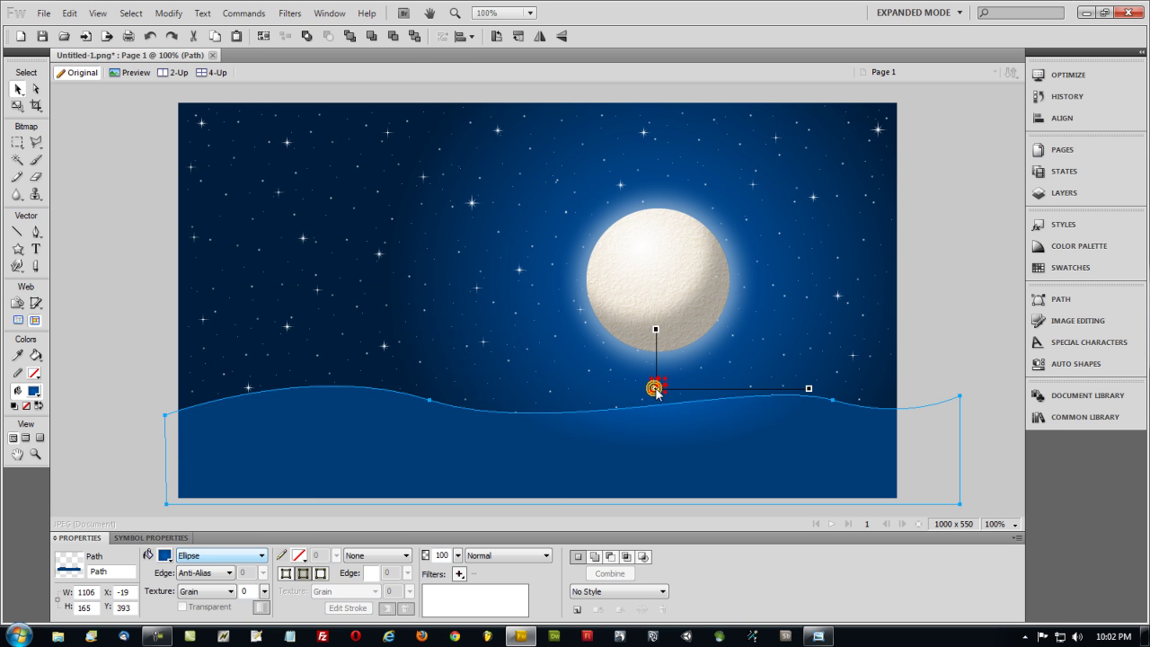
{"action": "left_click_drag", "start_coordinate": [656, 390], "coordinate": [368, 430]}
{"action": "left_click", "coordinate": [165, 555]}
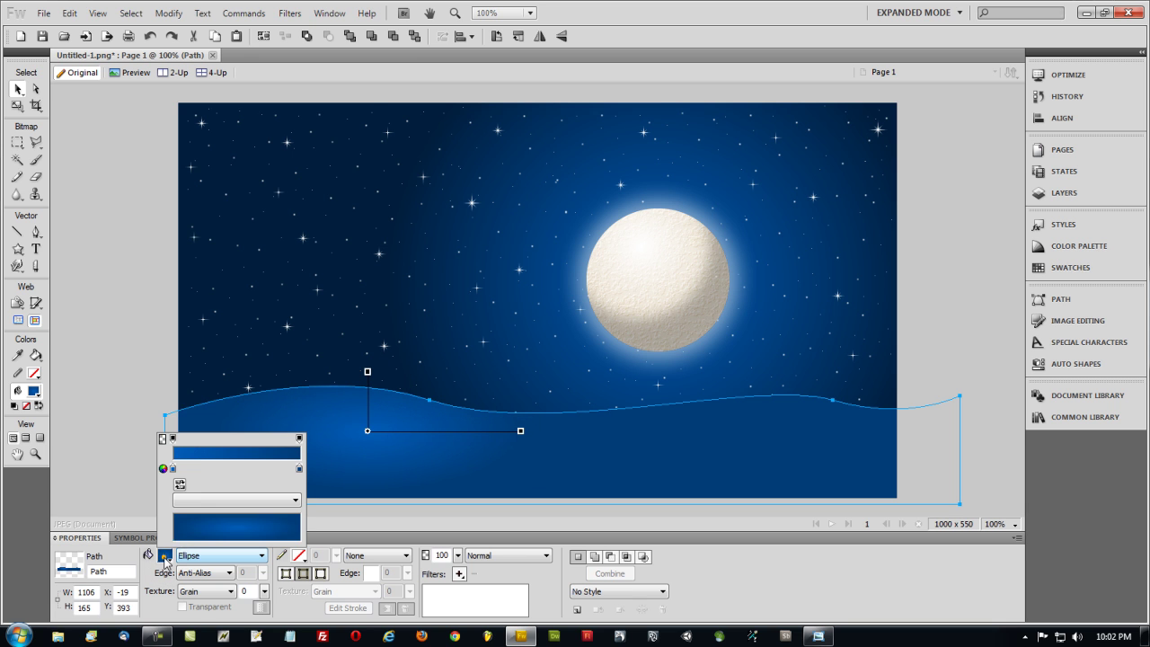
{"action": "left_click", "coordinate": [173, 468]}
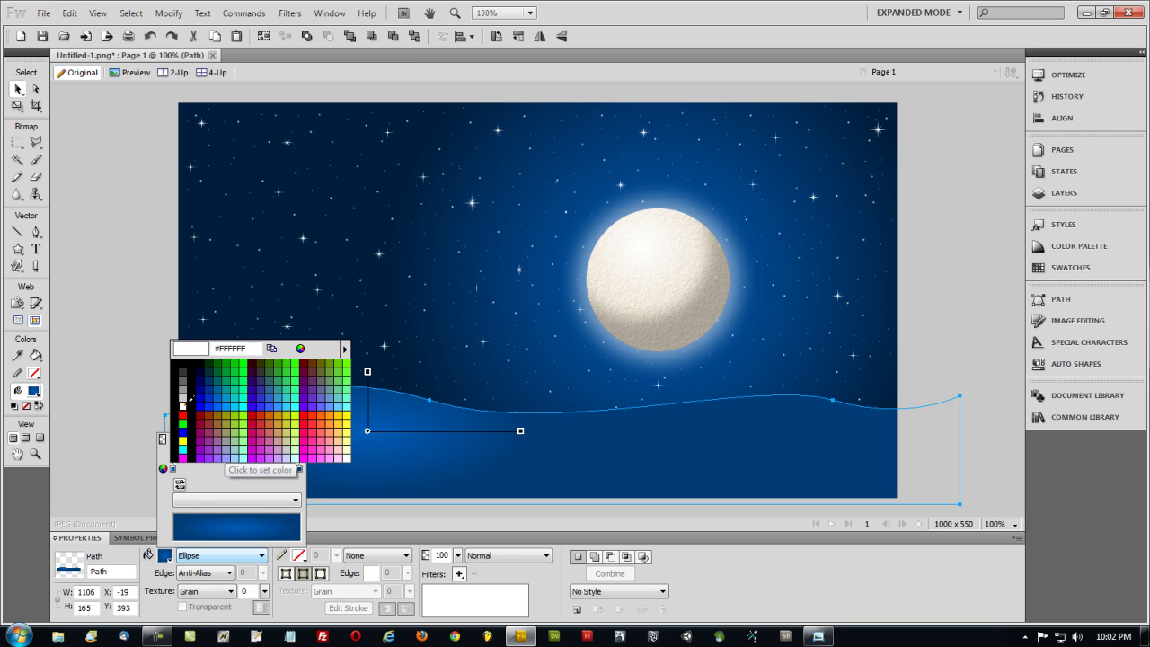
{"action": "left_click", "coordinate": [190, 398]}
{"action": "left_click_drag", "start_coordinate": [368, 430], "coordinate": [645, 378]}
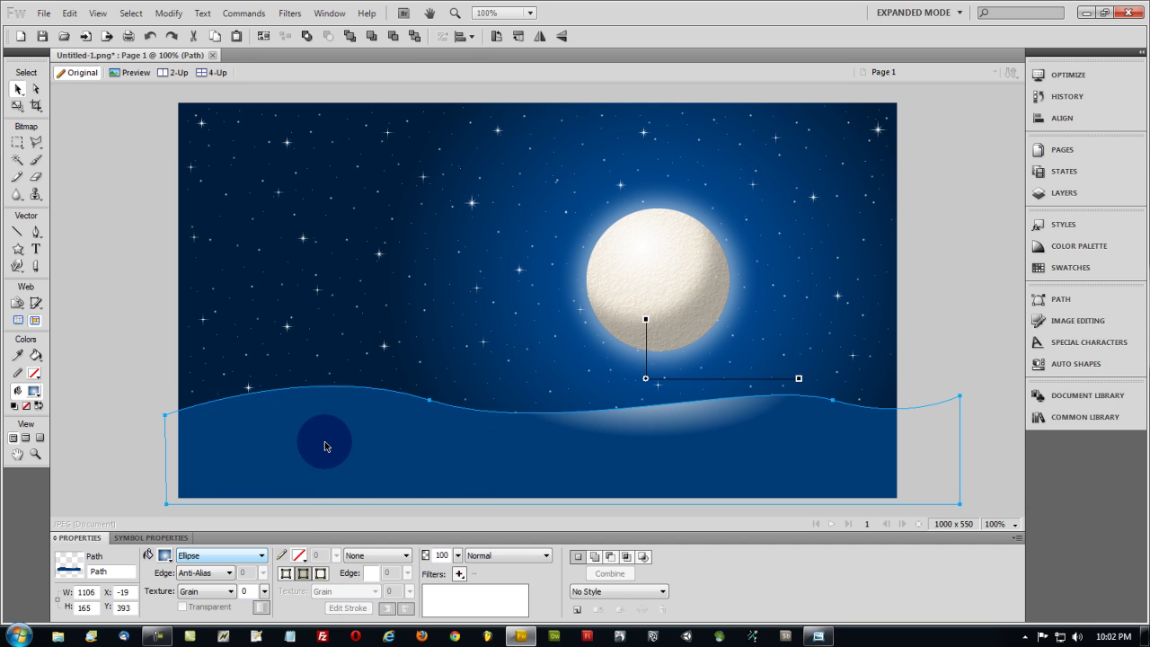
Add a white Inner Shadow to the hill with angle 270, distance 47 and softness 30.
{"action": "left_click", "coordinate": [459, 574]}
{"action": "mouse_move", "coordinate": [539, 528]}
{"action": "left_click", "coordinate": [644, 575]}
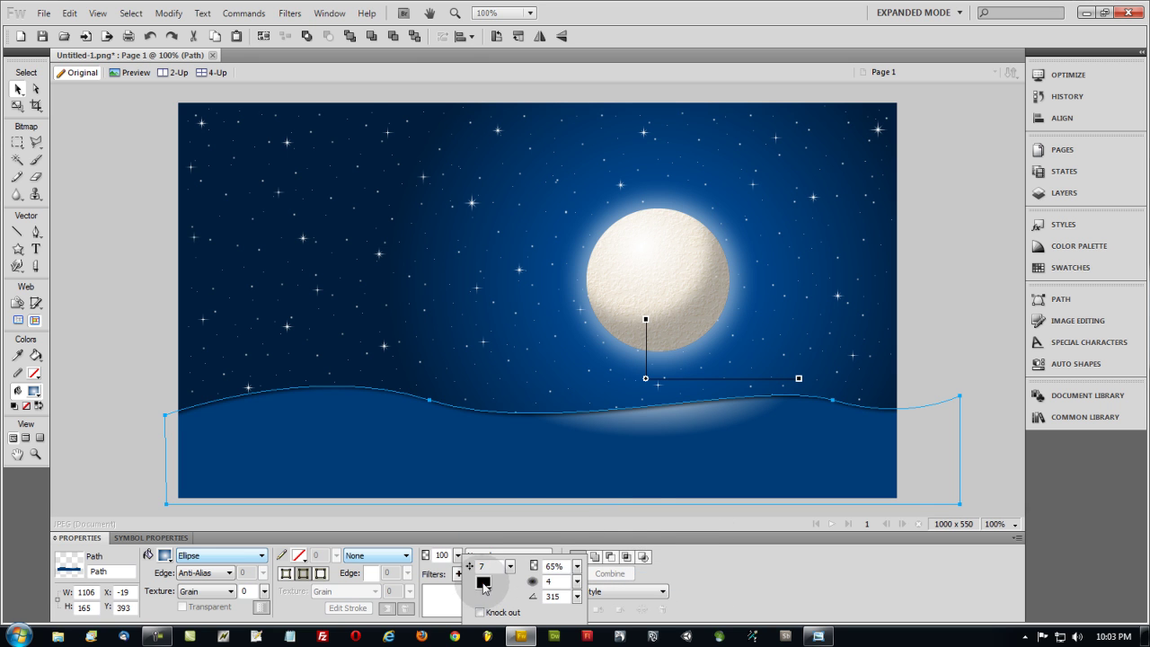
{"action": "left_click", "coordinate": [483, 582]}
{"action": "left_click", "coordinate": [499, 516]}
{"action": "left_click_drag", "start_coordinate": [576, 596], "coordinate": [565, 593]}
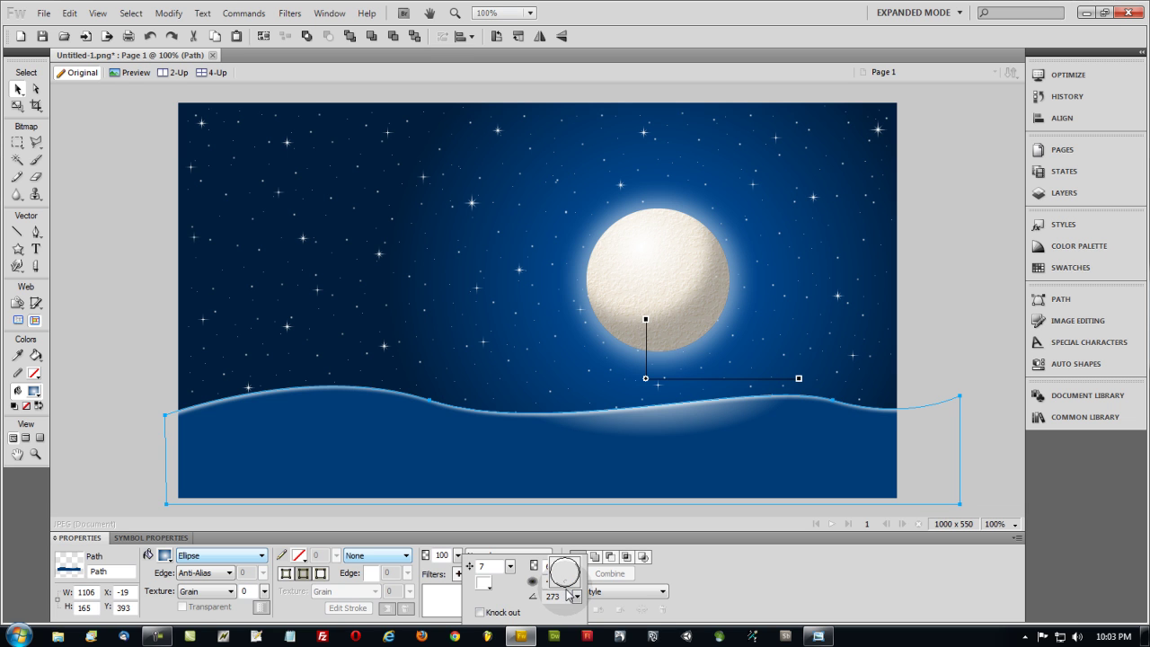
{"action": "left_click_drag", "start_coordinate": [509, 566], "coordinate": [512, 539]}
{"action": "left_click_drag", "start_coordinate": [577, 584], "coordinate": [580, 492]}
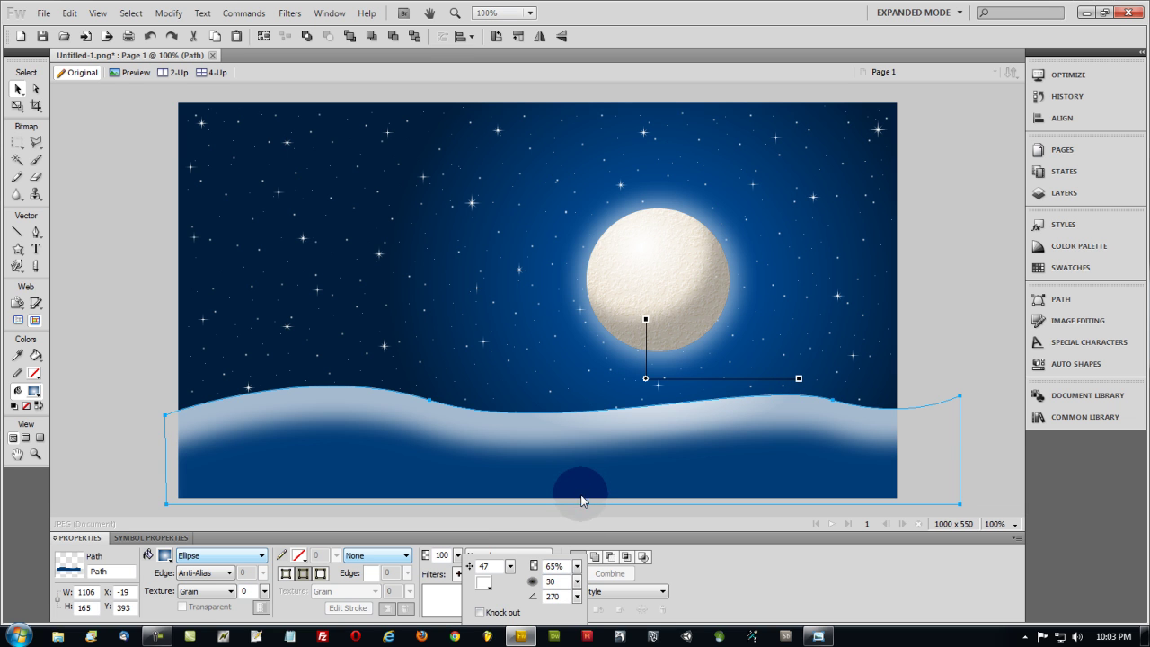
Set the hill's Inner Shadow to distance 6 and opacity 39%.
{"action": "left_click_drag", "start_coordinate": [512, 571], "coordinate": [585, 490]}
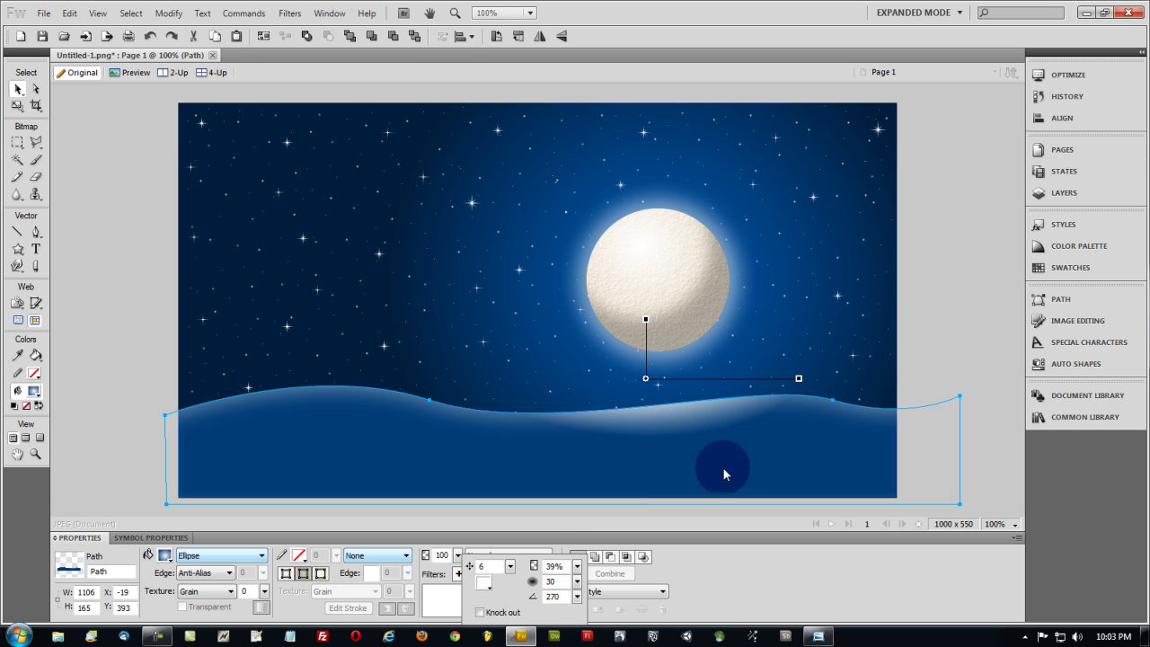
{"action": "left_click", "coordinate": [938, 322]}
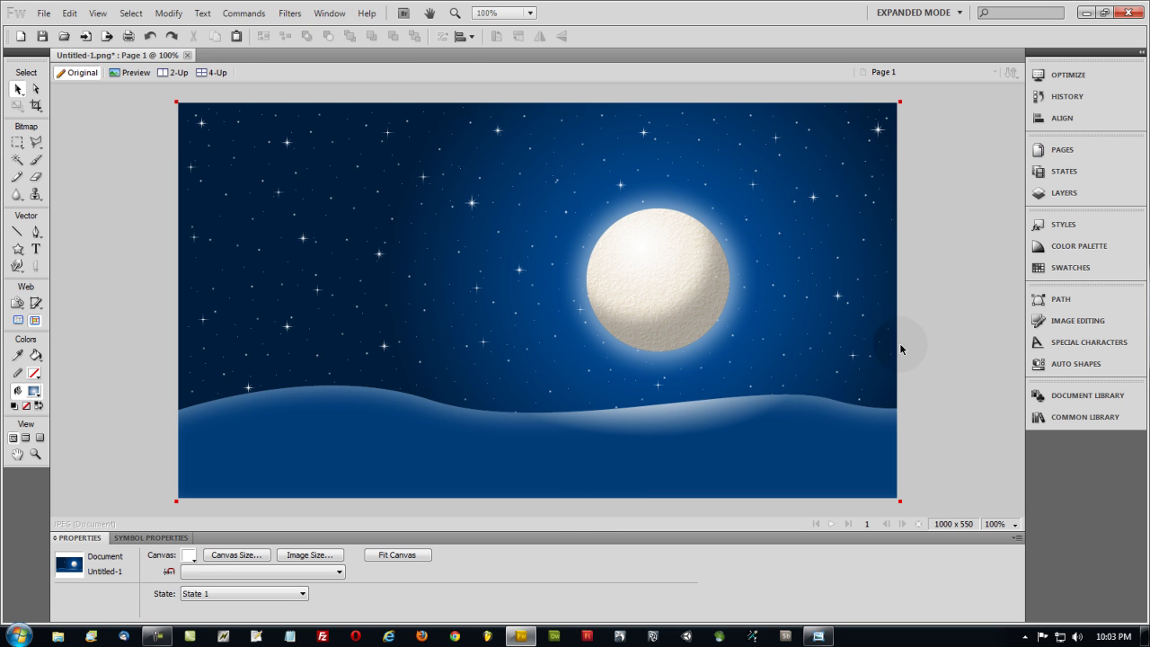
Widen and heighten the hill's elliptical gradient and re-centre its highlight on the slope directly beneath the moon.
{"action": "left_click", "coordinate": [750, 405]}
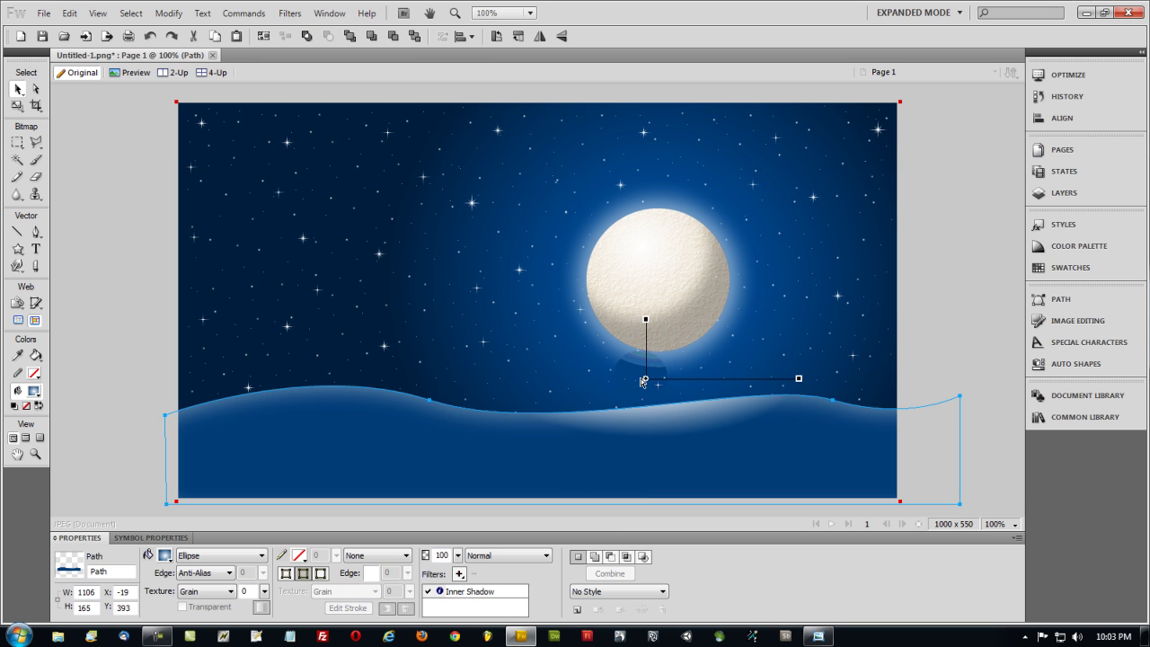
{"action": "left_click_drag", "start_coordinate": [646, 379], "coordinate": [558, 332]}
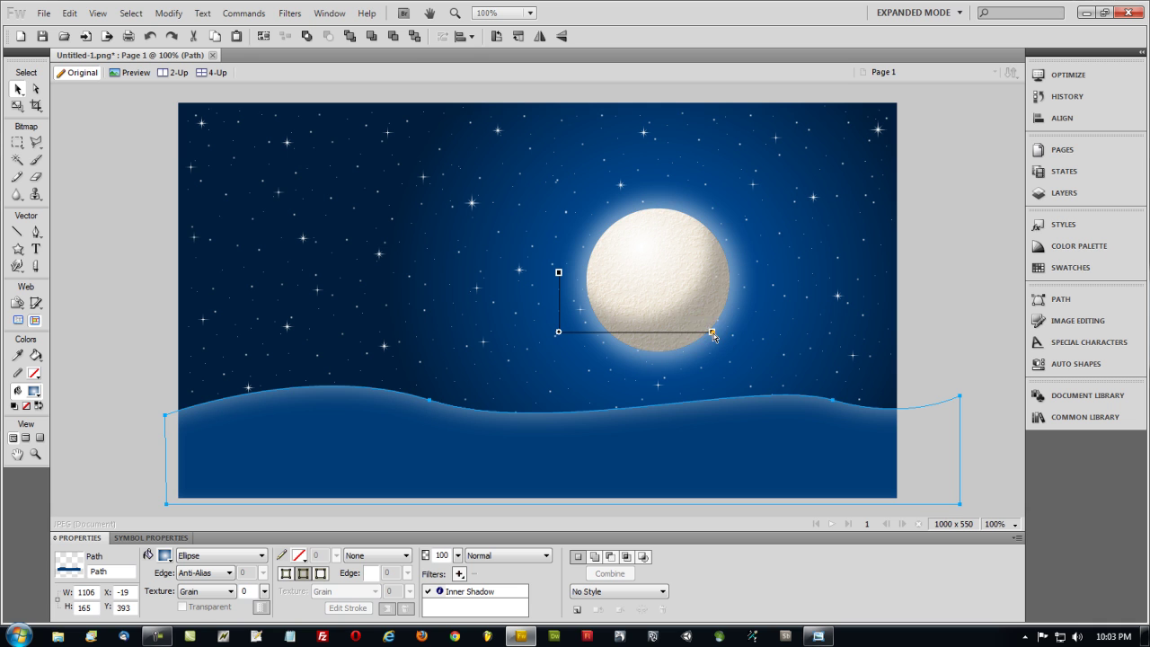
{"action": "left_click_drag", "start_coordinate": [712, 336], "coordinate": [827, 331]}
{"action": "left_click_drag", "start_coordinate": [560, 335], "coordinate": [638, 382]}
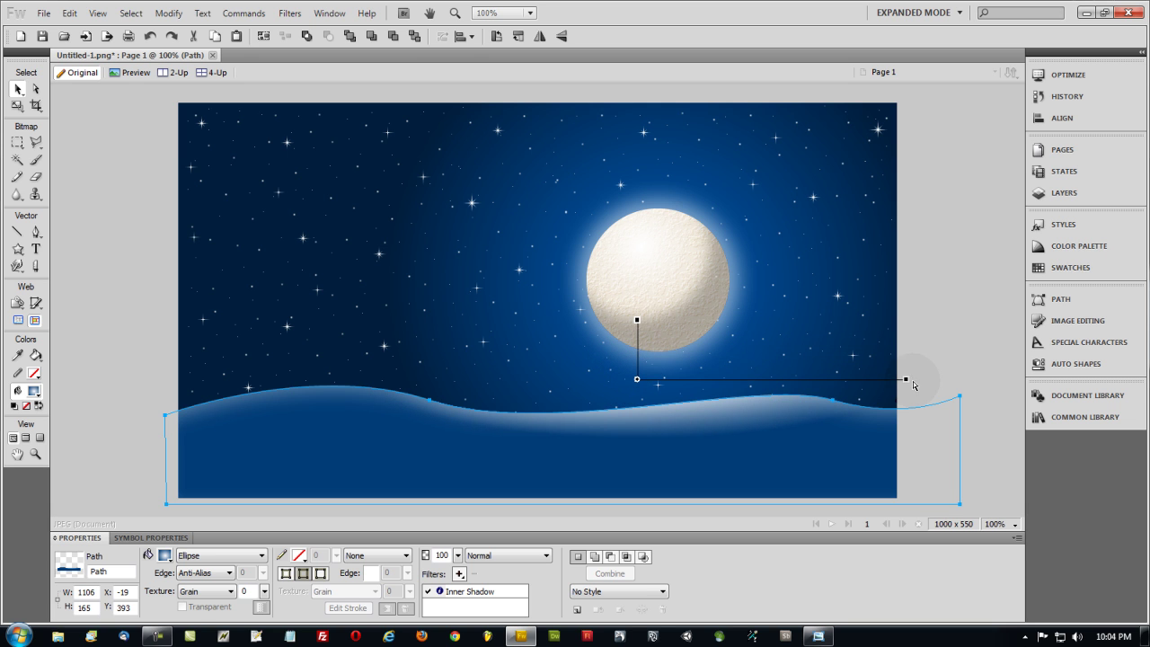
{"action": "left_click_drag", "start_coordinate": [898, 381], "coordinate": [843, 384]}
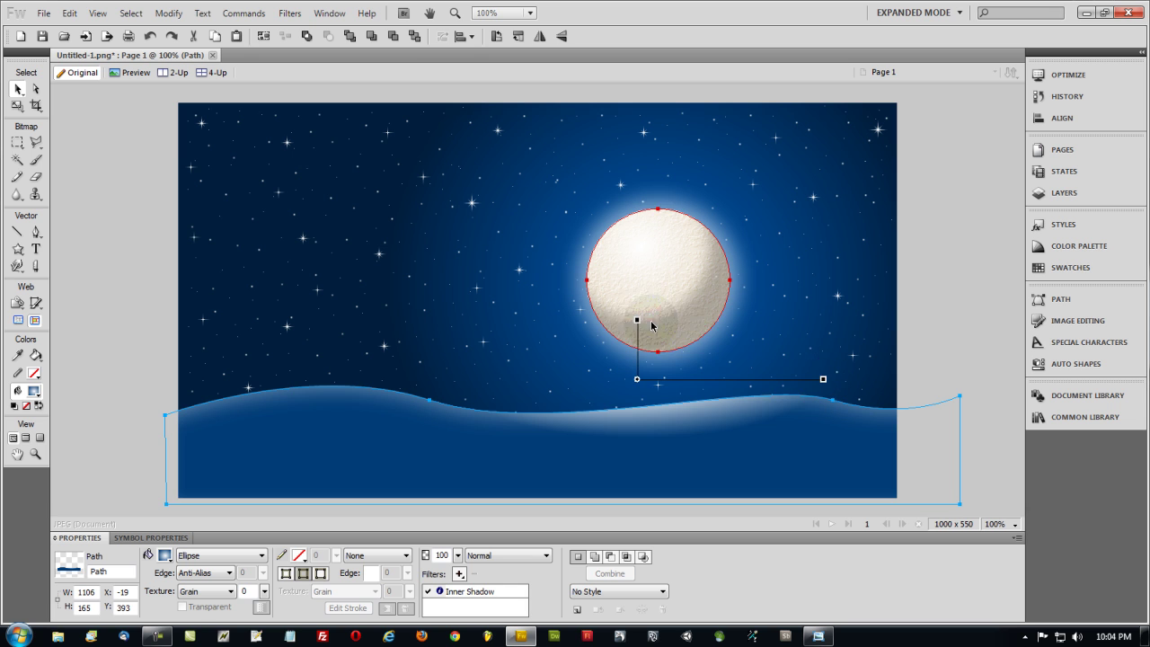
{"action": "left_click_drag", "start_coordinate": [637, 320], "coordinate": [637, 218]}
{"action": "mouse_move", "coordinate": [636, 380]}
{"action": "left_mouse_down"}
{"action": "mouse_move", "coordinate": [674, 328]}
{"action": "mouse_move", "coordinate": [665, 276]}
{"action": "mouse_move", "coordinate": [657, 384]}
{"action": "left_mouse_up"}
{"action": "left_click_drag", "start_coordinate": [657, 225], "coordinate": [655, 297]}
{"action": "left_click", "coordinate": [945, 288]}
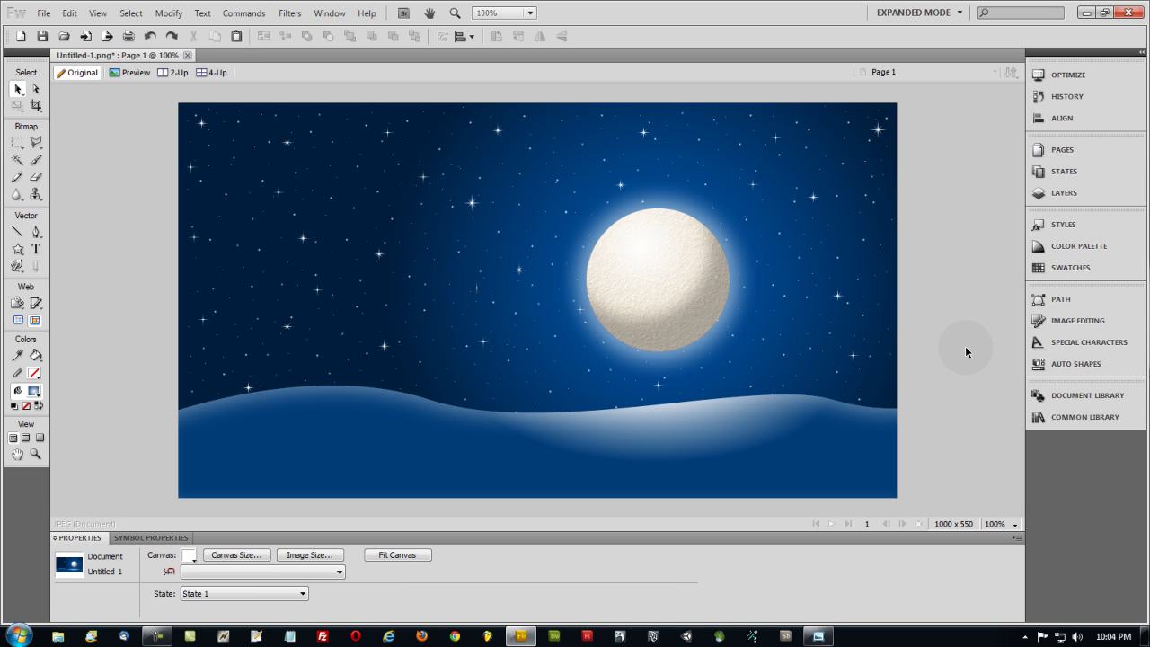
Draw a second, lower hill across the foreground with the Pen tool, extending past both canvas sides and below the bottom edge.
{"action": "left_click", "coordinate": [36, 233]}
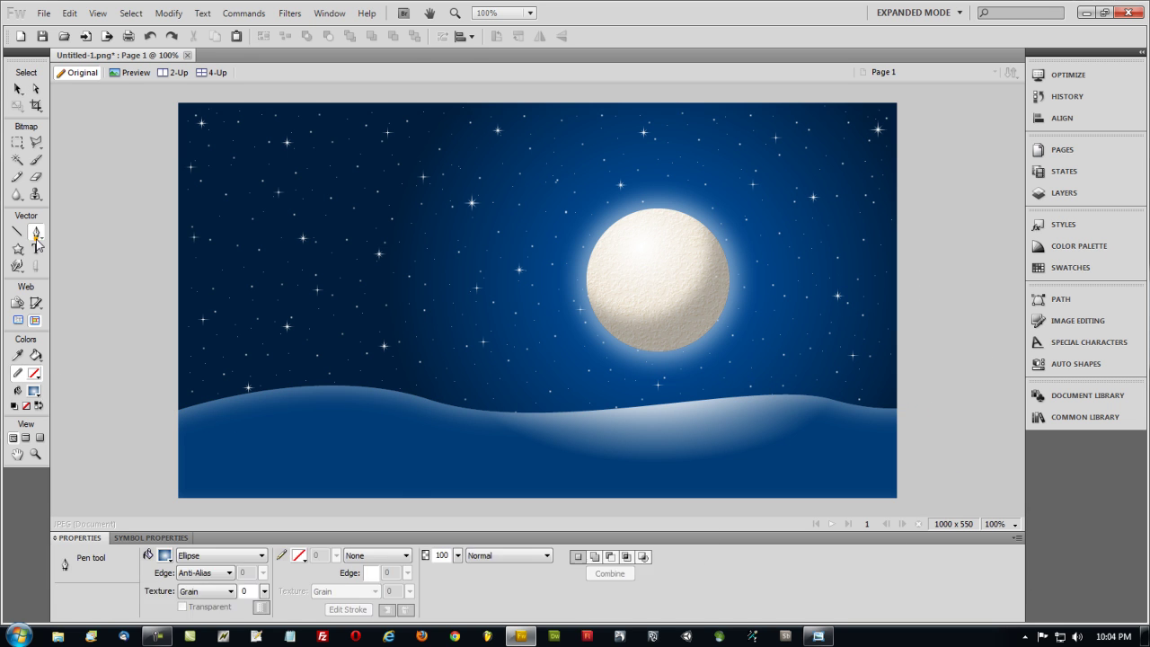
{"action": "left_click", "coordinate": [160, 441]}
{"action": "left_click", "coordinate": [382, 439]}
{"action": "left_click", "coordinate": [519, 447]}
{"action": "left_click_drag", "start_coordinate": [653, 461], "coordinate": [768, 471]}
{"action": "left_click", "coordinate": [896, 437]}
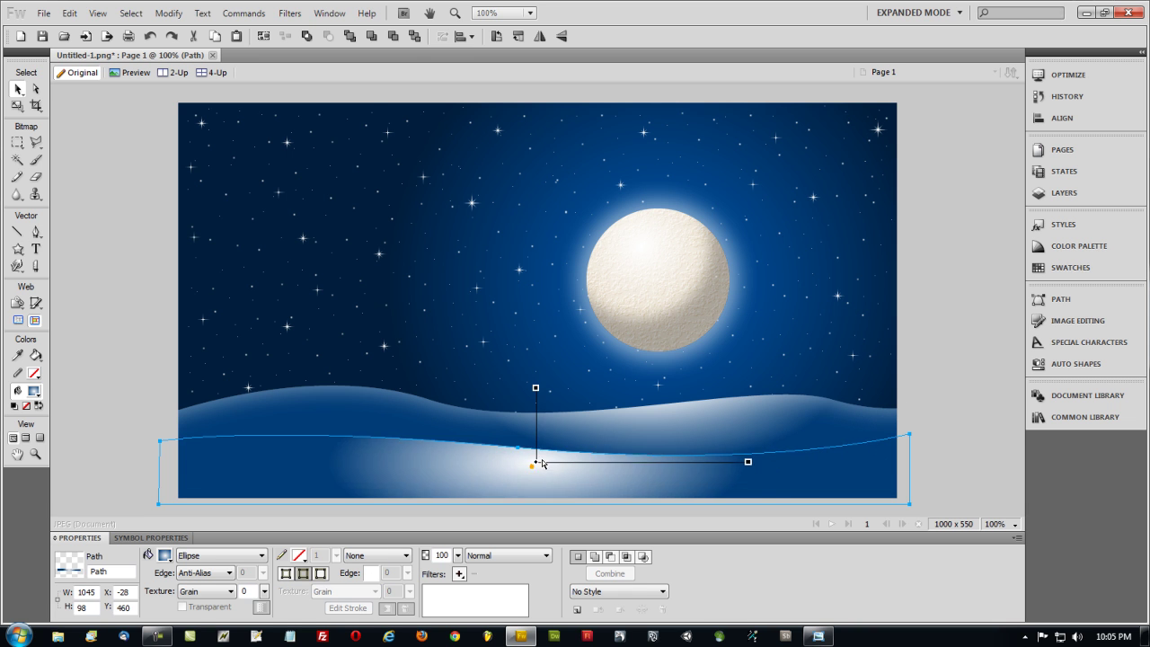
Move the front hill's gradient highlight beneath the moon and make the gradient slightly narrower.
{"action": "left_click_drag", "start_coordinate": [542, 462], "coordinate": [660, 436]}
{"action": "left_click", "coordinate": [874, 440]}
{"action": "left_click", "coordinate": [394, 468]}
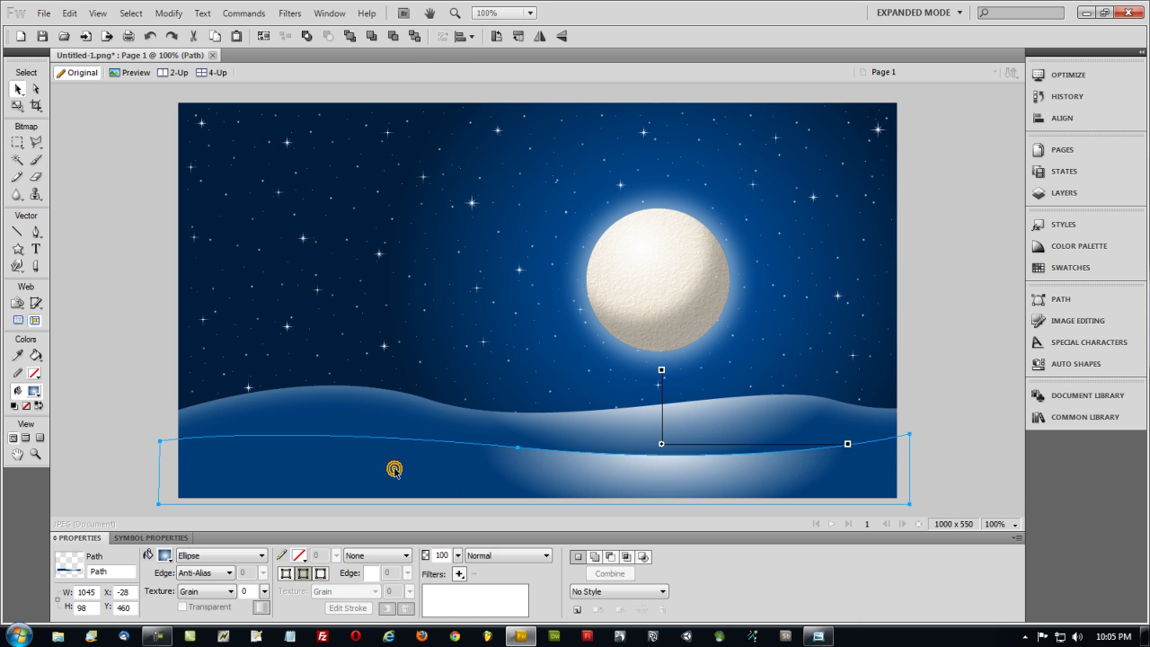
Add a white Inner Shadow to the front hill with distance 33 and softness 30.
{"action": "left_click", "coordinate": [459, 573]}
{"action": "mouse_move", "coordinate": [531, 528]}
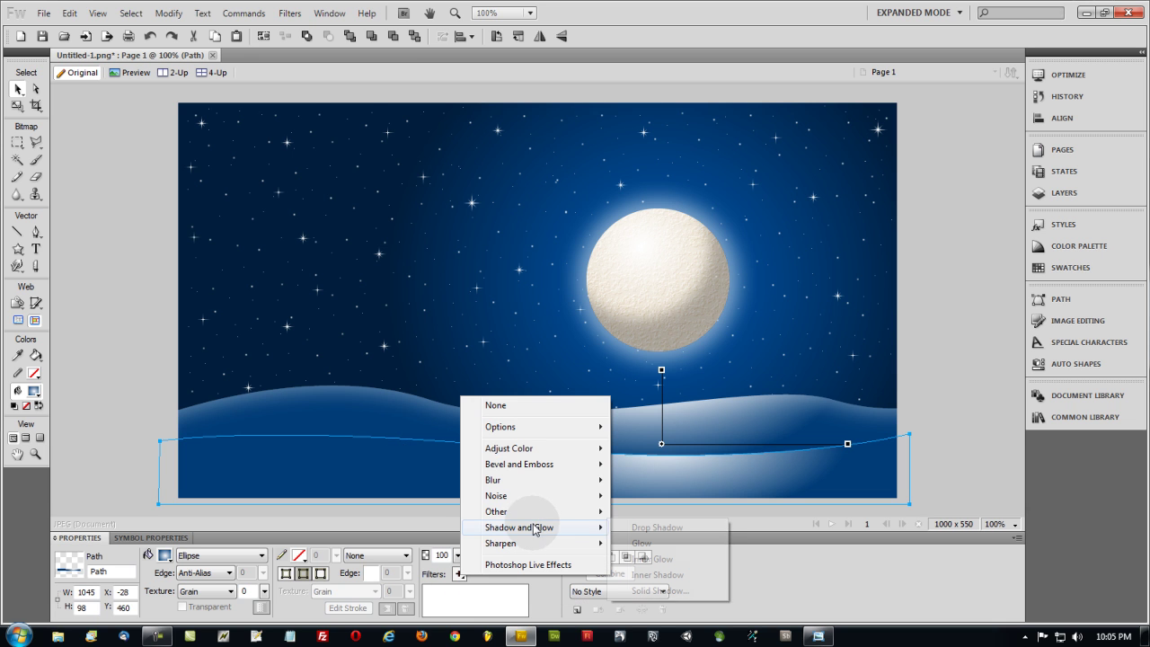
{"action": "left_click", "coordinate": [660, 575]}
{"action": "left_click", "coordinate": [485, 584]}
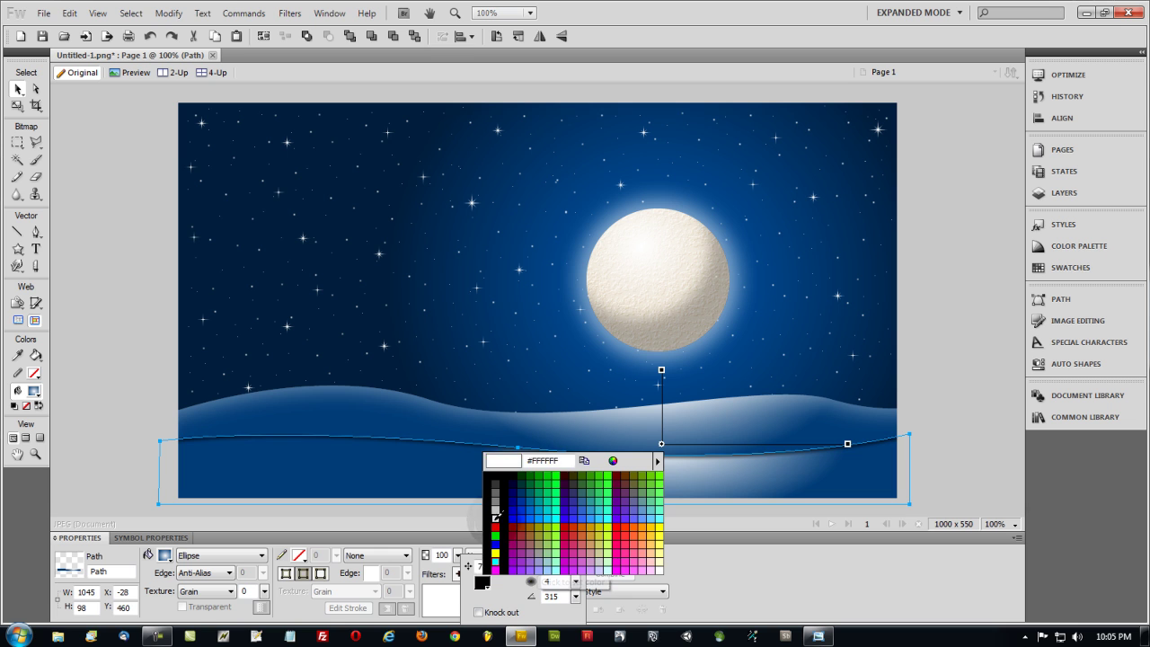
{"action": "left_click", "coordinate": [493, 517]}
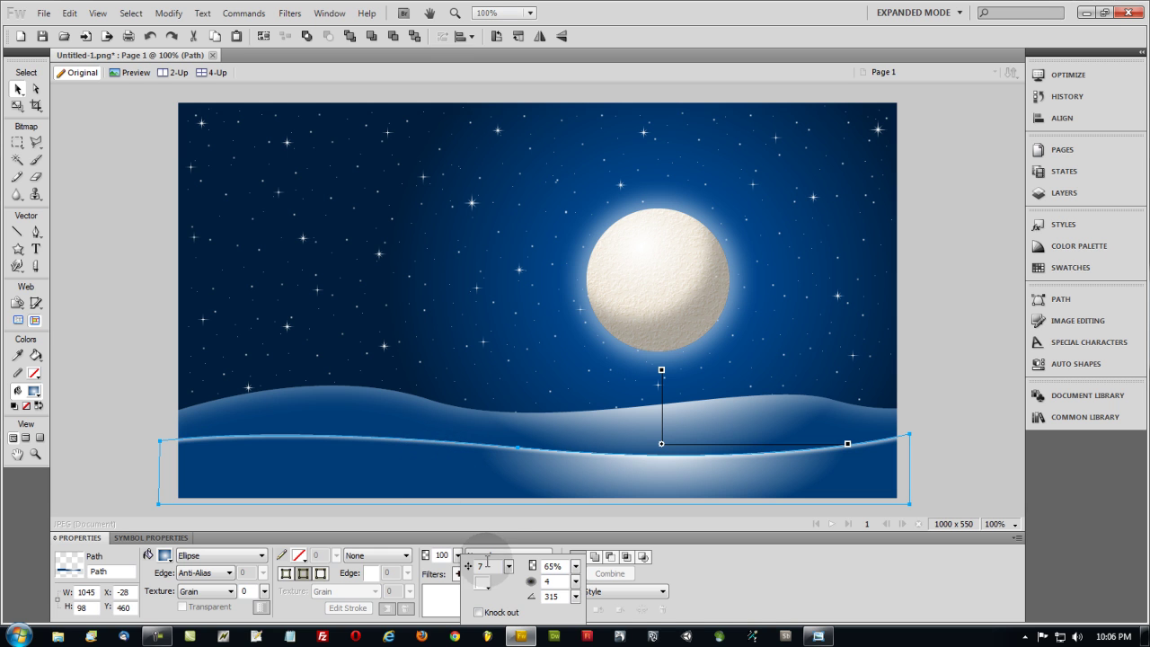
{"action": "left_click_drag", "start_coordinate": [508, 566], "coordinate": [511, 555]}
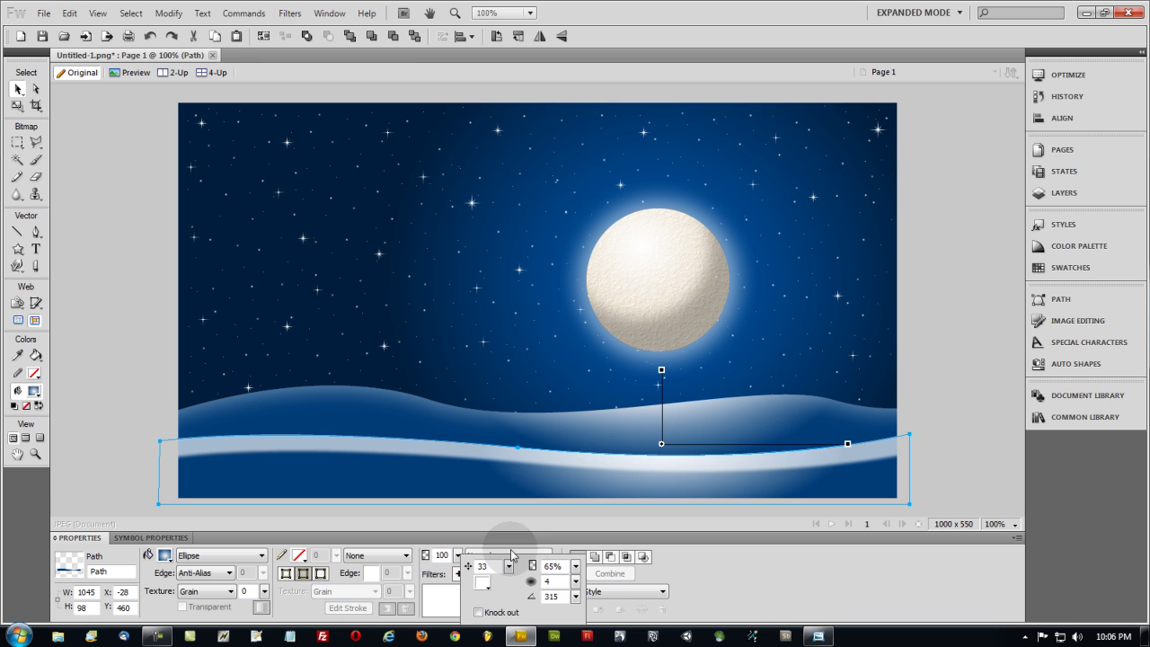
{"action": "mouse_move", "coordinate": [576, 582]}
{"action": "left_mouse_down"}
{"action": "mouse_move", "coordinate": [577, 548]}
{"action": "mouse_move", "coordinate": [576, 585]}
{"action": "left_mouse_up"}
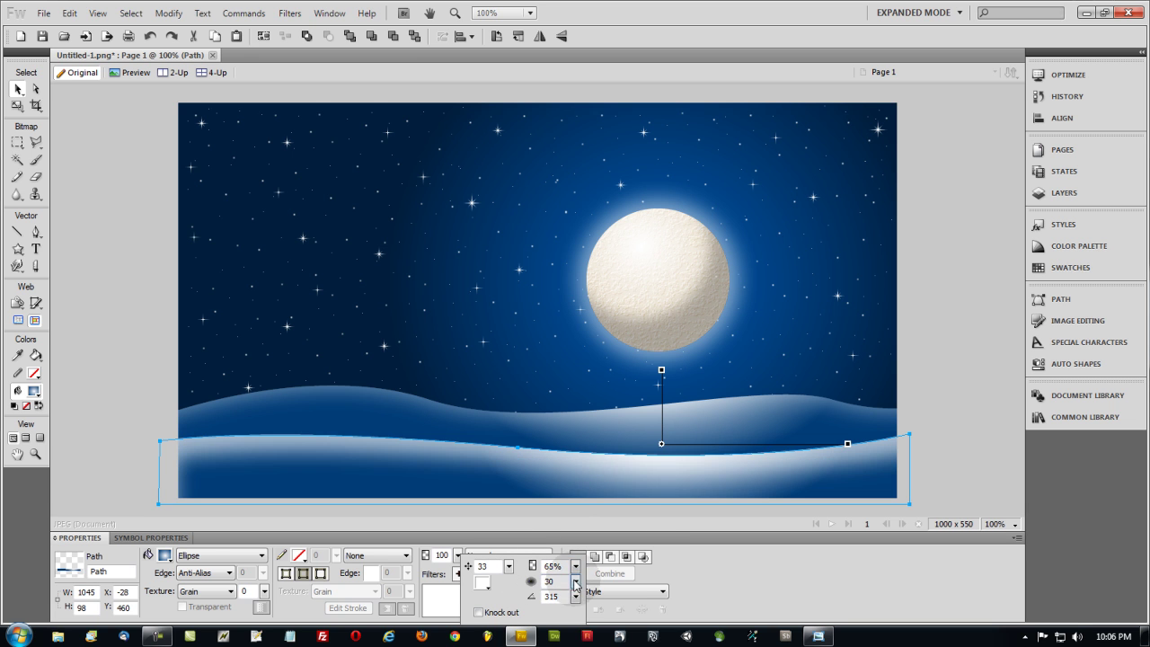
{"action": "left_click", "coordinate": [539, 514]}
Raise the front hill's gradient highlight above its crest and narrow the gradient.
{"action": "left_click", "coordinate": [668, 464]}
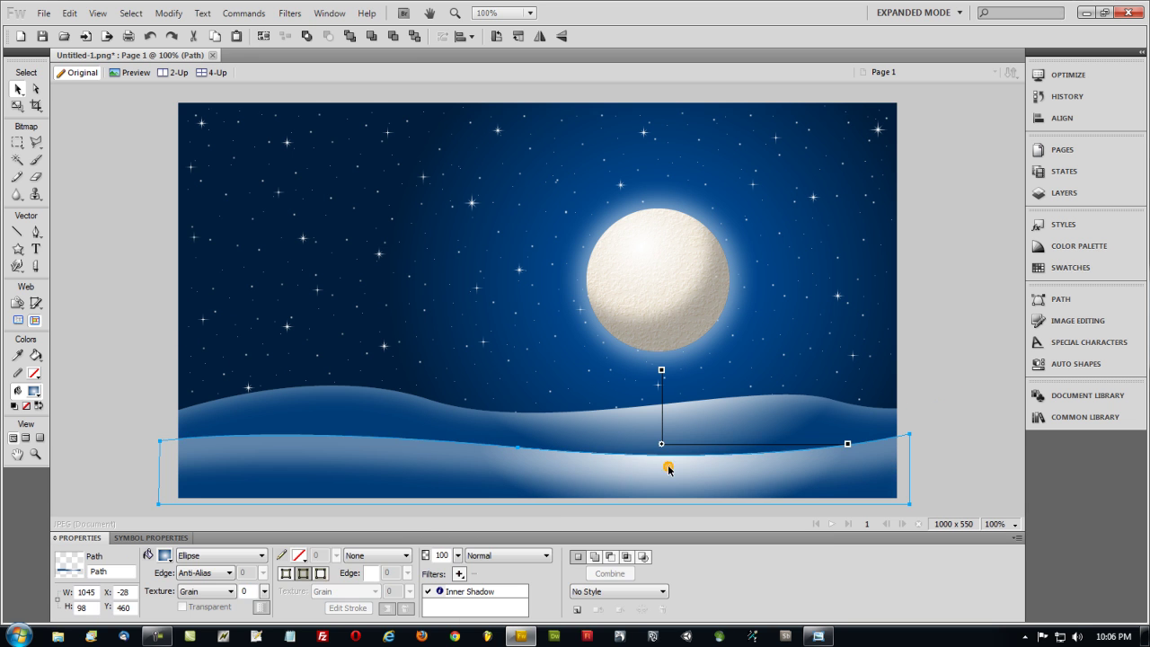
{"action": "left_click_drag", "start_coordinate": [662, 444], "coordinate": [662, 423]}
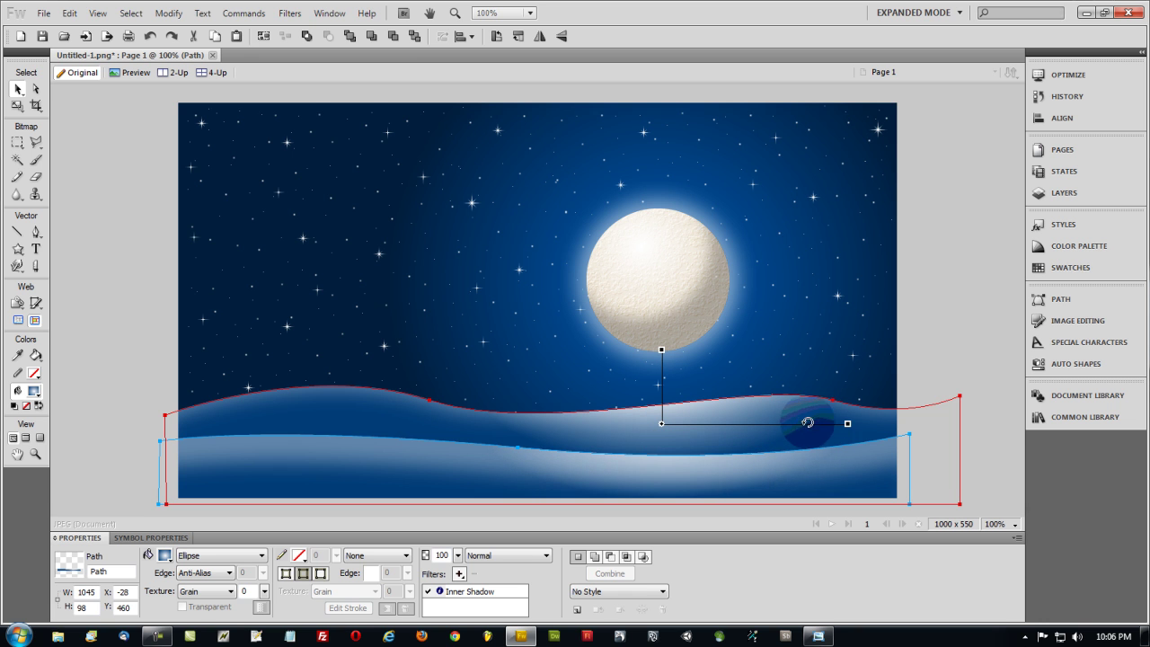
{"action": "left_click_drag", "start_coordinate": [849, 429], "coordinate": [822, 427]}
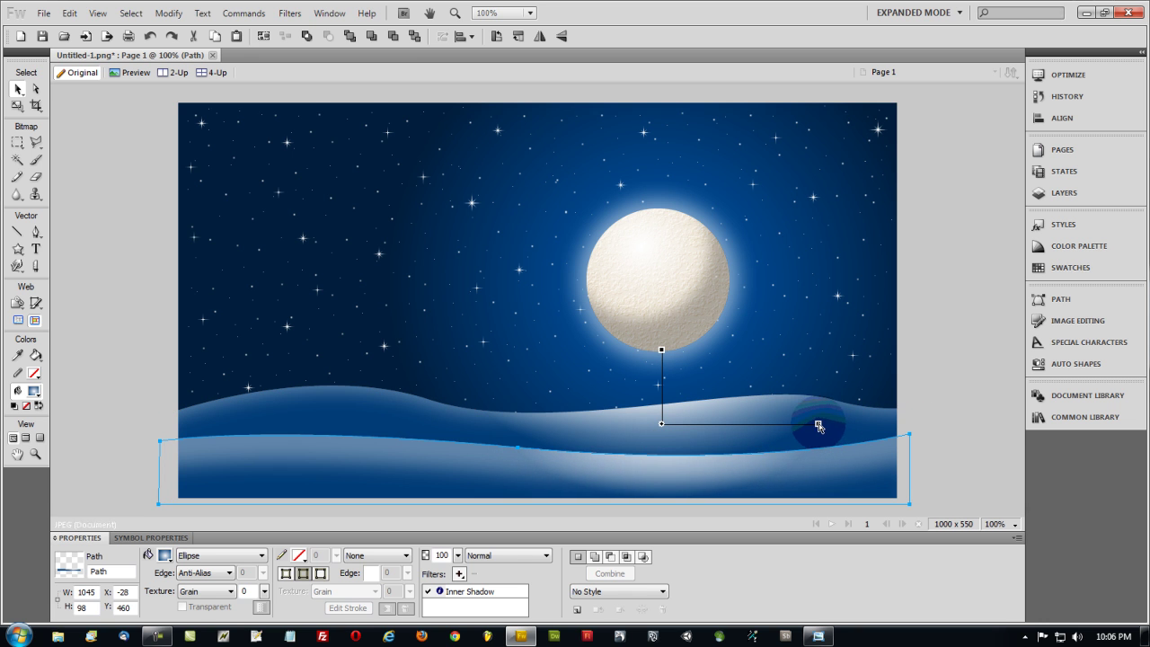
Select both hills and set their gradient's outer colour to a brighter blue, RGB 0, 78, 155.
{"action": "left_click", "coordinate": [647, 431]}
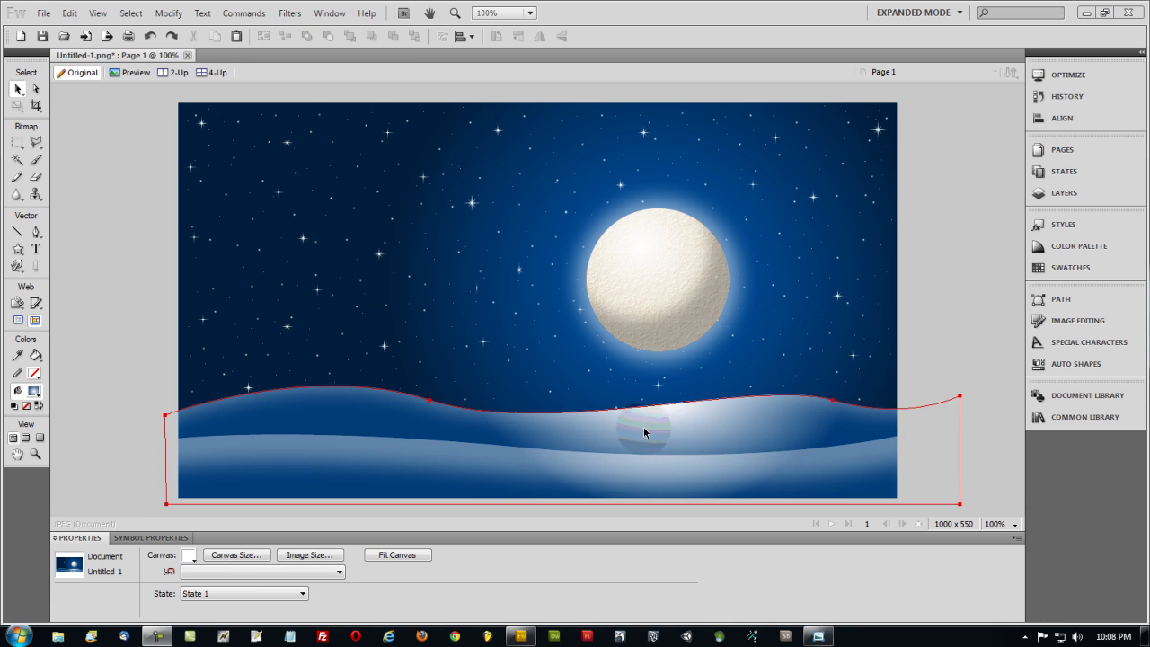
{"action": "left_click", "coordinate": [398, 461], "text": "shift"}
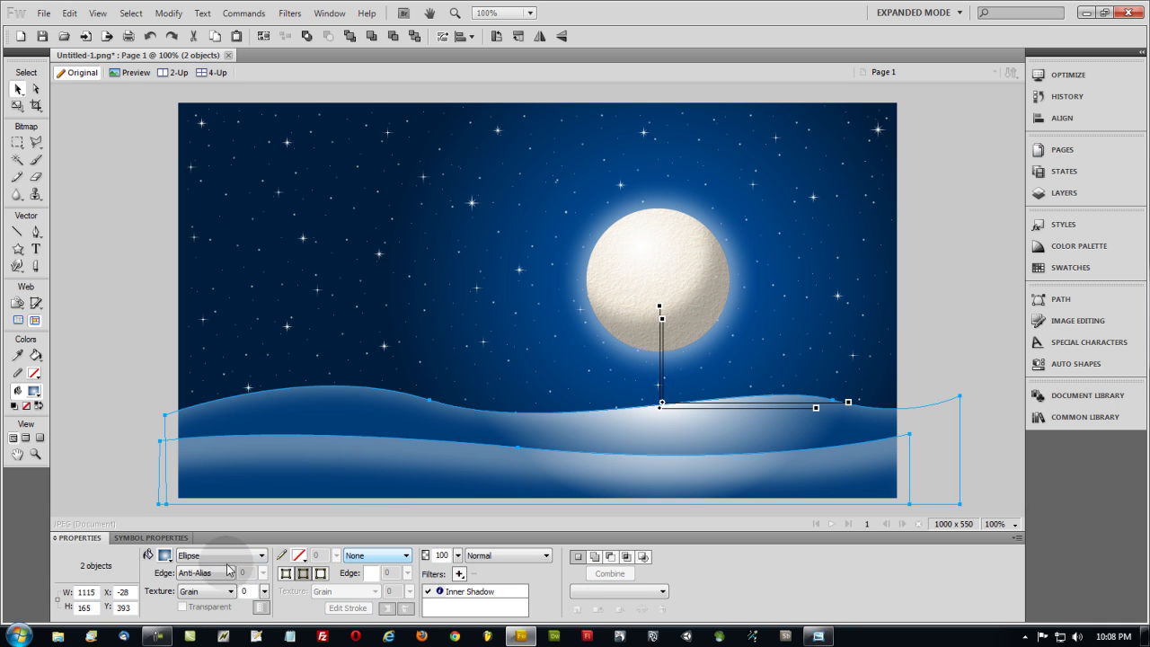
{"action": "left_click", "coordinate": [164, 555]}
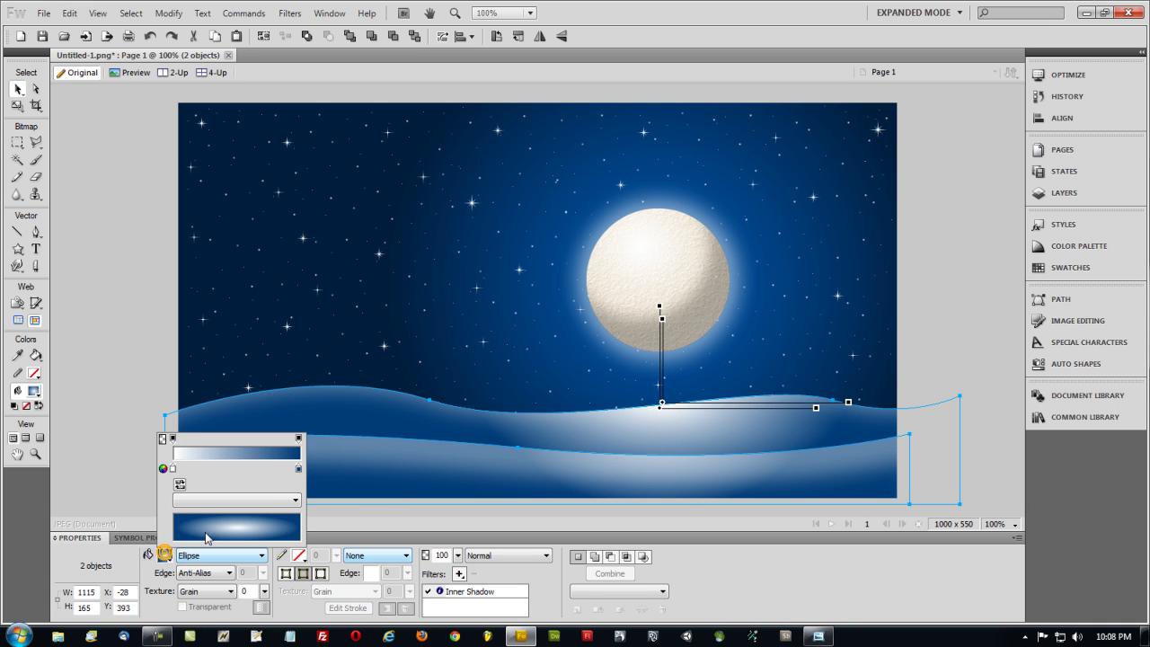
{"action": "left_click", "coordinate": [299, 471]}
{"action": "left_click", "coordinate": [415, 345]}
{"action": "left_click_drag", "start_coordinate": [530, 402], "coordinate": [539, 405]}
{"action": "left_click", "coordinate": [542, 406]}
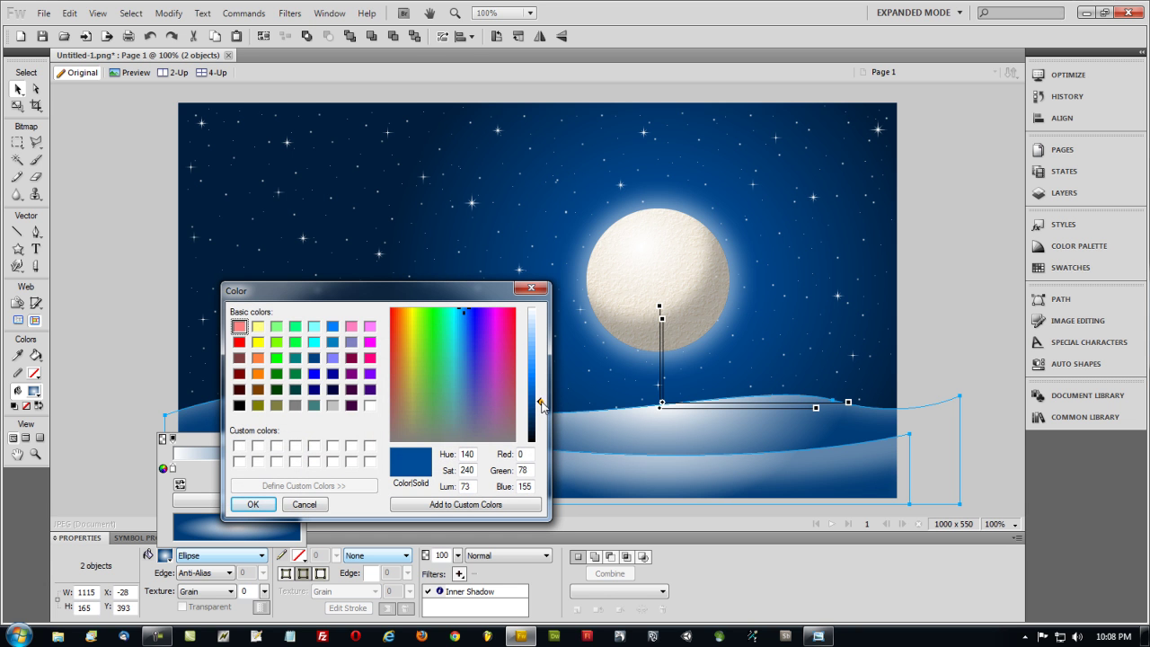
{"action": "key", "text": "Return"}
{"action": "left_click", "coordinate": [210, 288]}
Widen the gradients of the rear and front hills so the white highlight spreads farther across the snow.
{"action": "left_click", "coordinate": [698, 433]}
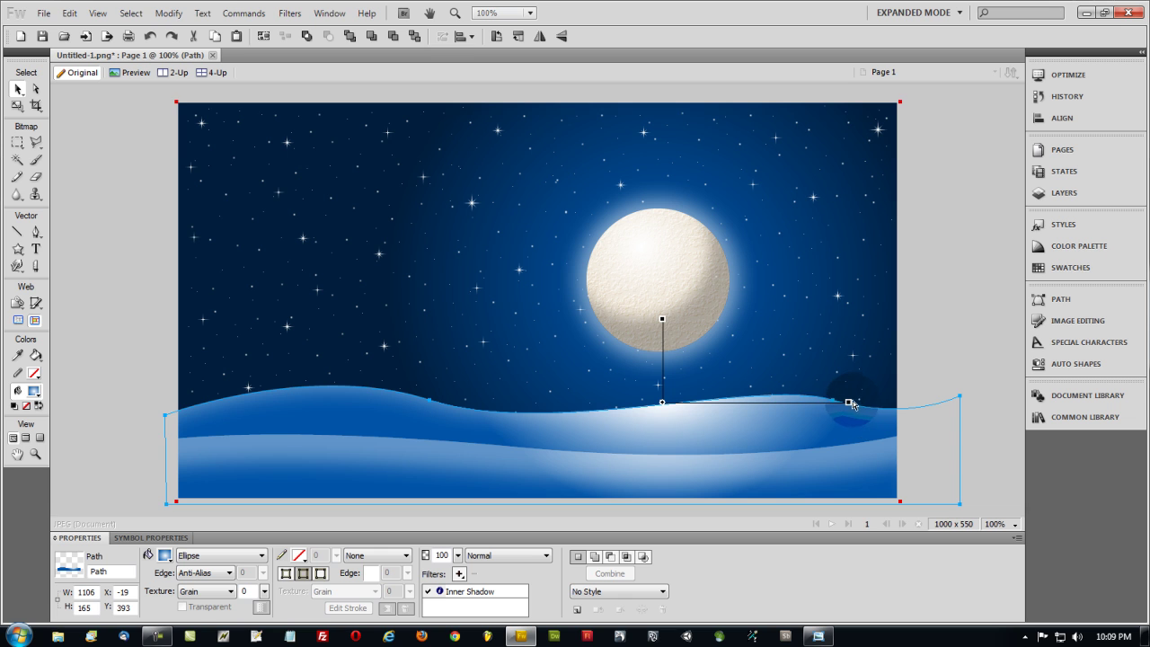
{"action": "left_click_drag", "start_coordinate": [849, 403], "coordinate": [918, 402]}
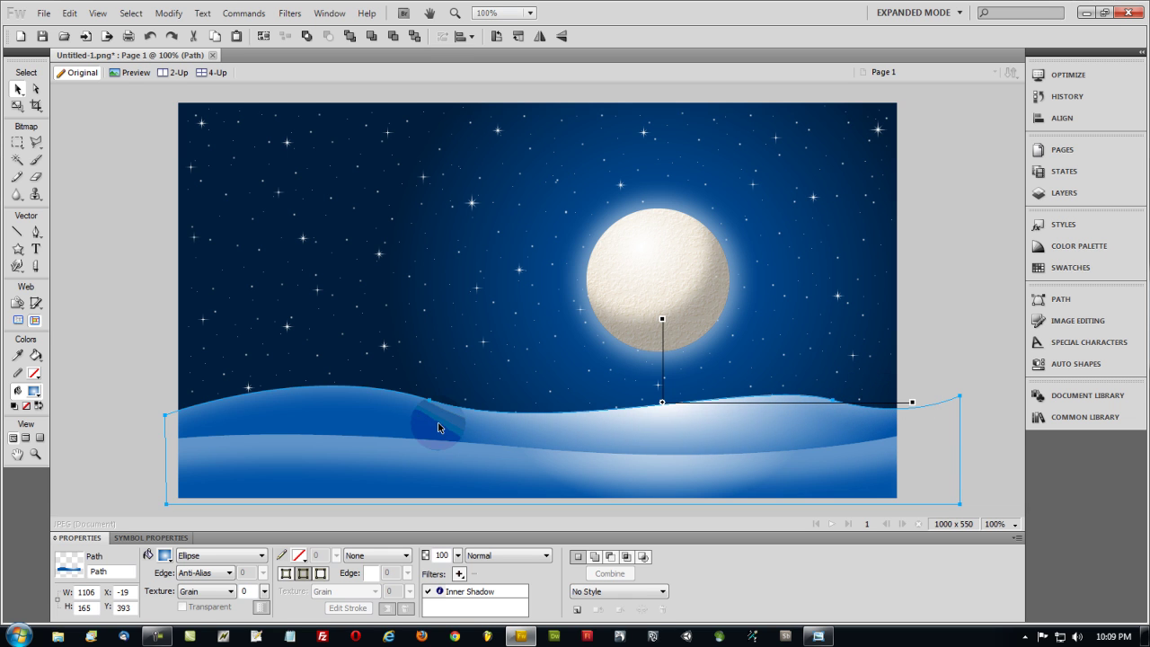
{"action": "left_click", "coordinate": [580, 480]}
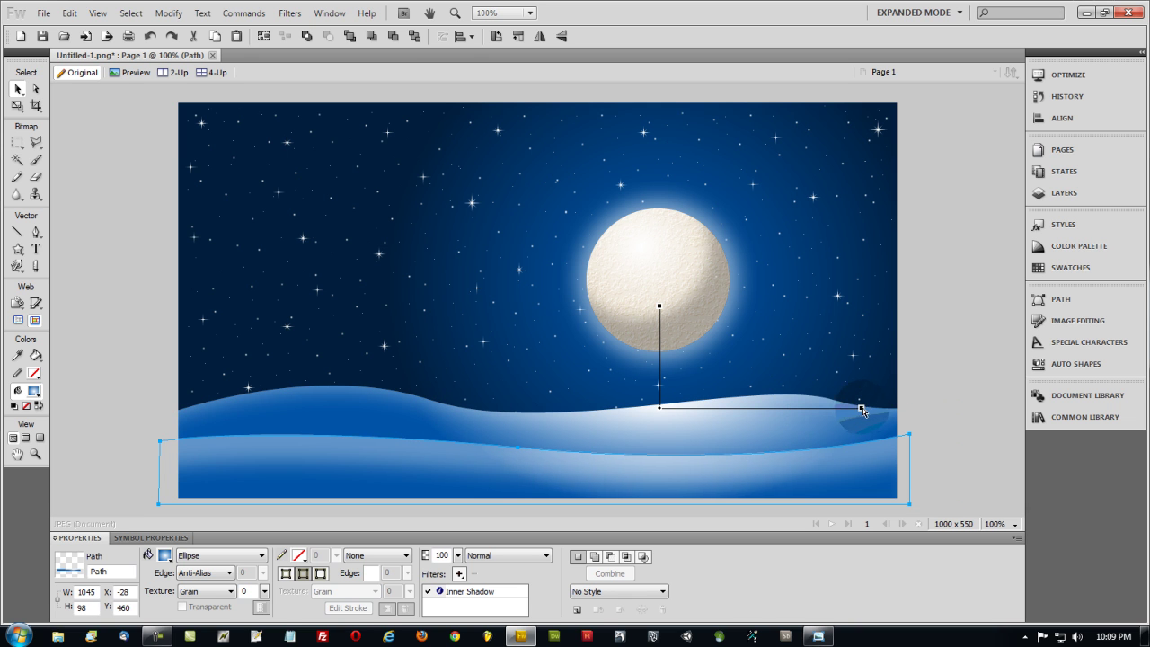
{"action": "left_click", "coordinate": [982, 346]}
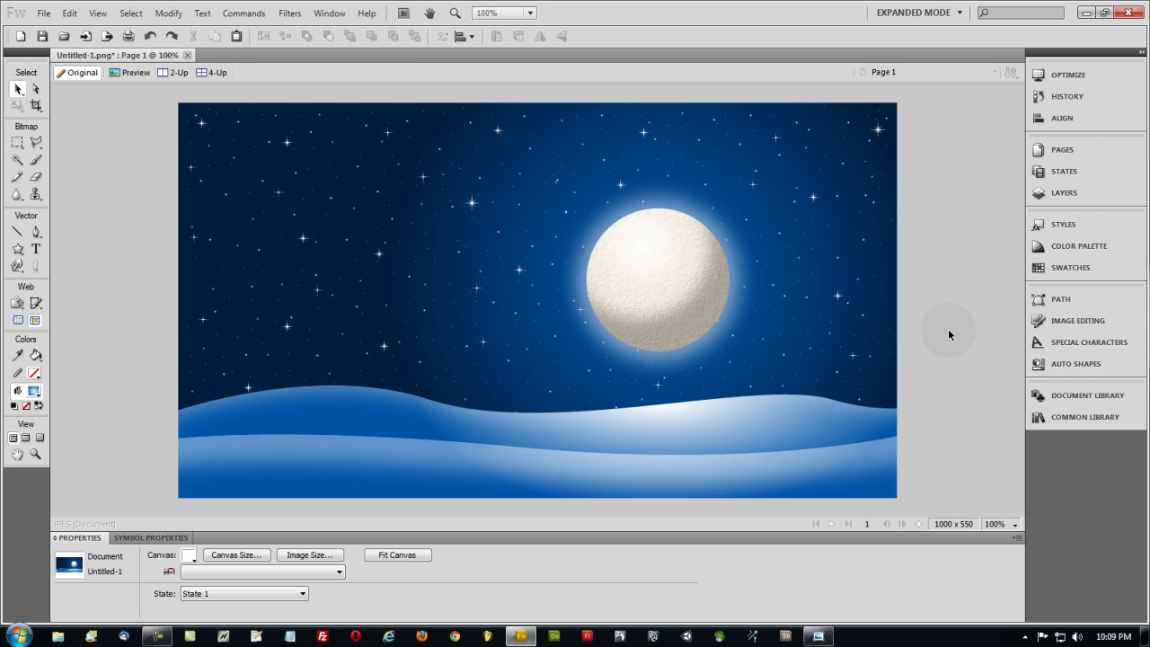
Raise the left end point of the rear hill with the Subselection tool so its left slope stands higher.
{"action": "left_click", "coordinate": [273, 393]}
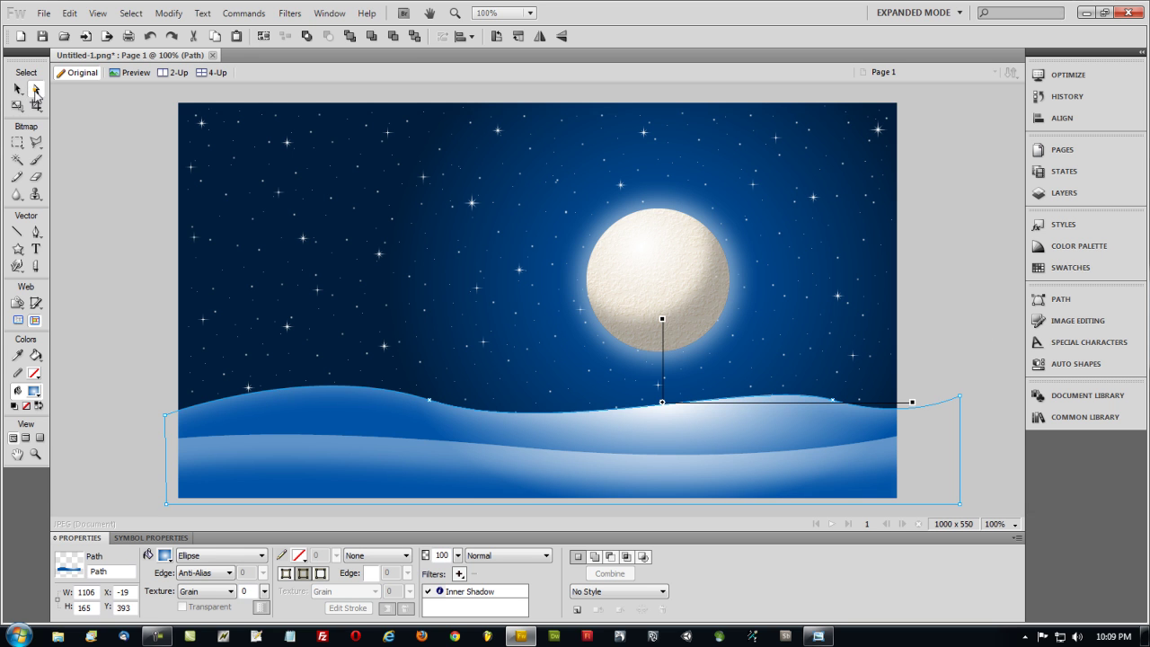
{"action": "left_click_drag", "start_coordinate": [166, 417], "coordinate": [165, 395]}
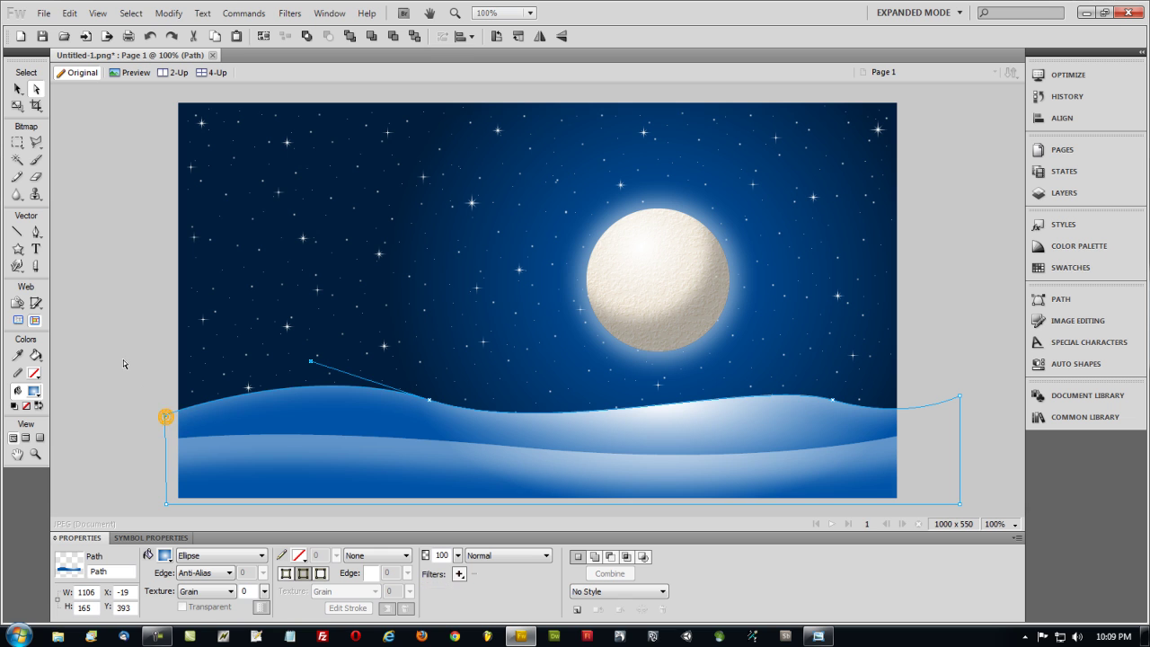
{"action": "left_click_drag", "start_coordinate": [118, 331], "coordinate": [110, 287]}
{"action": "left_click", "coordinate": [109, 287]}
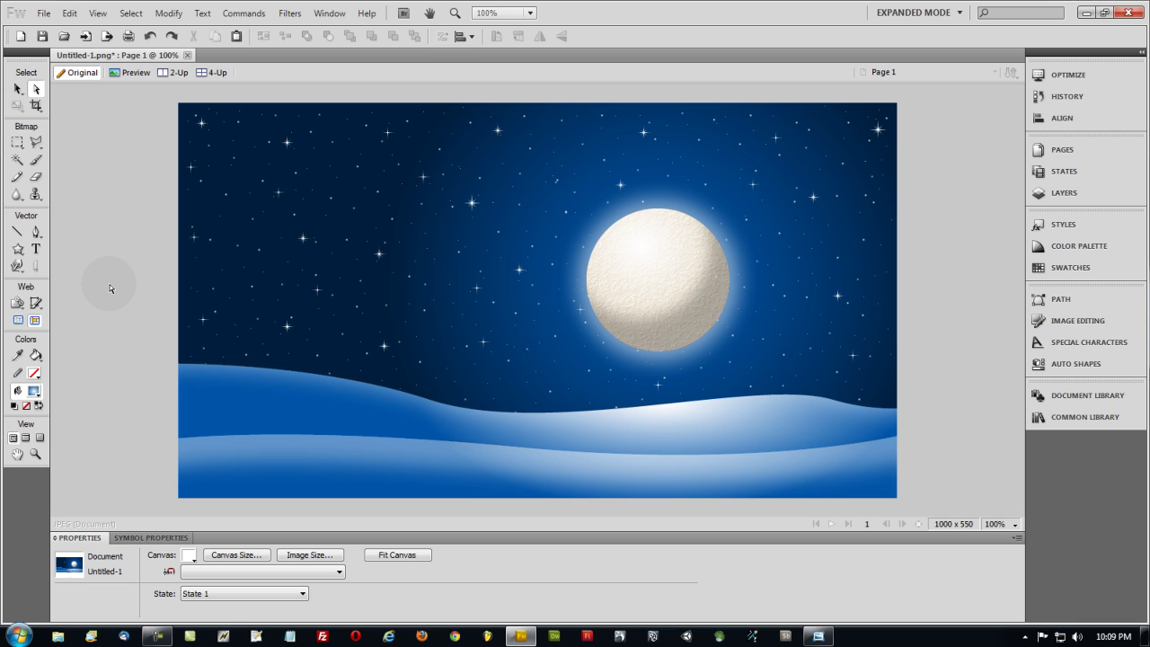